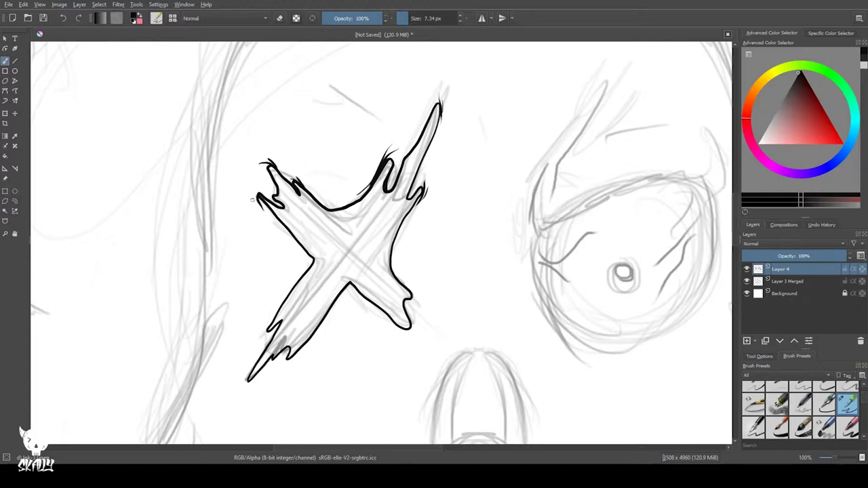
scroll(257, 201, up, 2)
drag(325, 275, 370, 324)
drag(336, 301, 366, 323)
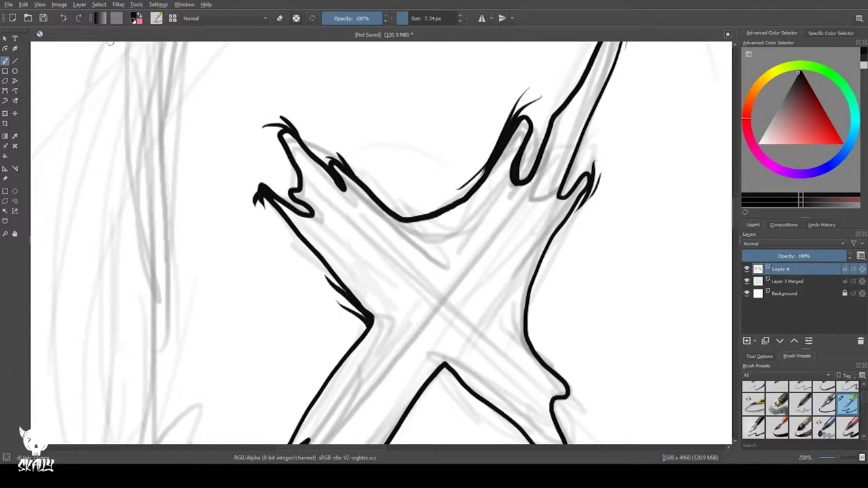
click(64, 18)
click(64, 18)
click(64, 19)
click(63, 18)
Add tapered ink spikes to the X's upper-left arm and the notch of its upper-right arm
mouse_move(304, 141)
mouse_down()
mouse_move(279, 118)
mouse_move(299, 121)
mouse_up()
click(64, 18)
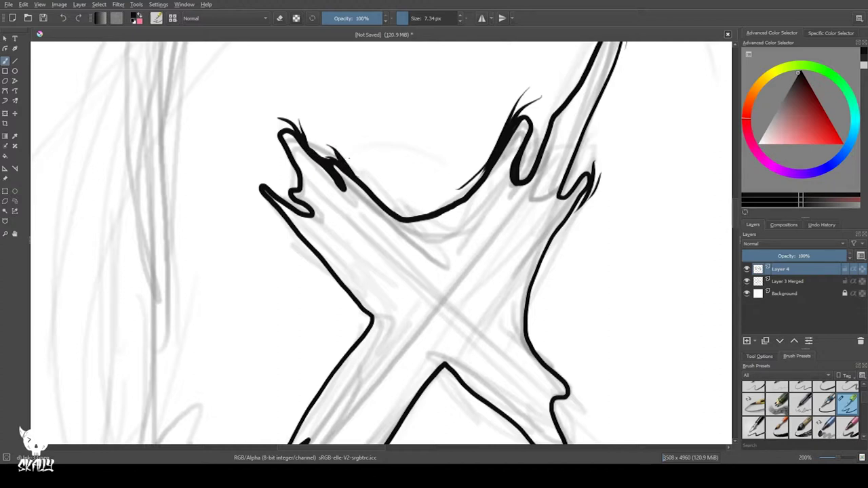
drag(349, 157, 366, 186)
drag(539, 141, 520, 174)
drag(297, 188, 282, 152)
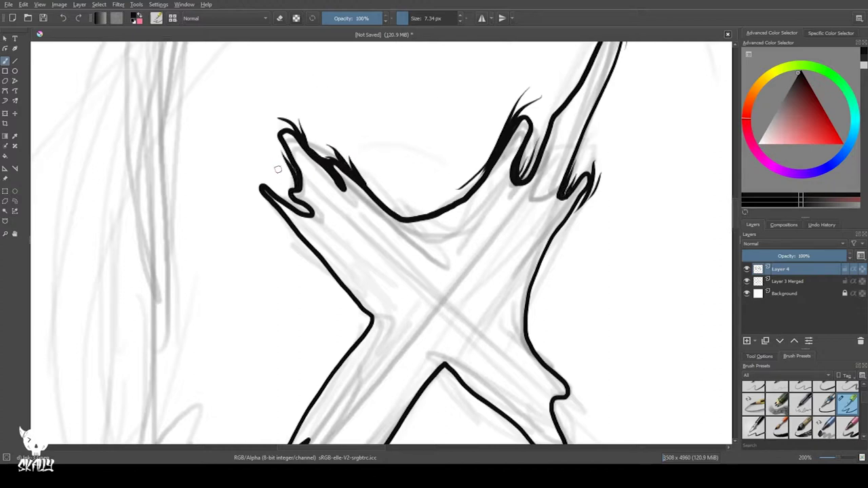
Thicken the X's left tip and the edge just below it with tapered strokes
drag(252, 178, 289, 228)
click(63, 18)
drag(250, 172, 290, 228)
drag(264, 208, 309, 248)
Add tapered accent strokes along the X's long upper-right arm
drag(534, 99, 425, 232)
mouse_move(495, 139)
mouse_down()
mouse_move(477, 197)
mouse_move(447, 241)
mouse_up()
mouse_move(516, 107)
mouse_down()
mouse_move(518, 177)
mouse_move(519, 163)
mouse_up()
drag(516, 161, 468, 284)
Thicken the X's right edge, lower-right arm and lower inner corner with tapered strokes
drag(511, 206, 480, 259)
mouse_move(448, 372)
mouse_down()
mouse_move(450, 236)
mouse_move(423, 286)
mouse_up()
mouse_move(454, 235)
mouse_down()
mouse_move(422, 300)
mouse_move(422, 341)
mouse_up()
drag(437, 278, 425, 349)
mouse_move(420, 330)
mouse_down()
mouse_move(350, 181)
mouse_move(396, 277)
mouse_up()
mouse_move(380, 244)
mouse_down()
mouse_move(400, 281)
mouse_move(408, 272)
mouse_move(387, 329)
mouse_up()
drag(387, 293, 387, 332)
Add tapered accent strokes along both edges and the tip of the X's lower-left arm
mouse_move(268, 234)
mouse_down()
mouse_move(363, 318)
mouse_move(386, 324)
mouse_move(297, 272)
mouse_move(229, 297)
mouse_move(386, 205)
mouse_up()
drag(409, 163, 371, 242)
key(ctrl+z)
key(ctrl+z)
drag(392, 192, 338, 273)
mouse_move(398, 179)
mouse_down()
mouse_move(371, 242)
mouse_move(378, 228)
mouse_up()
mouse_move(307, 291)
mouse_down()
mouse_move(386, 243)
mouse_move(347, 265)
mouse_up()
drag(368, 237, 305, 301)
drag(333, 268, 306, 291)
drag(293, 301, 324, 246)
Accent the X's left inner corner and its left edge with tapered strokes
drag(330, 230, 357, 183)
mouse_move(333, 231)
mouse_down()
mouse_move(324, 239)
mouse_move(341, 198)
mouse_up()
drag(339, 202, 321, 223)
drag(360, 121, 300, 236)
mouse_move(316, 224)
mouse_down()
mouse_move(354, 182)
mouse_move(357, 165)
mouse_move(372, 257)
mouse_up()
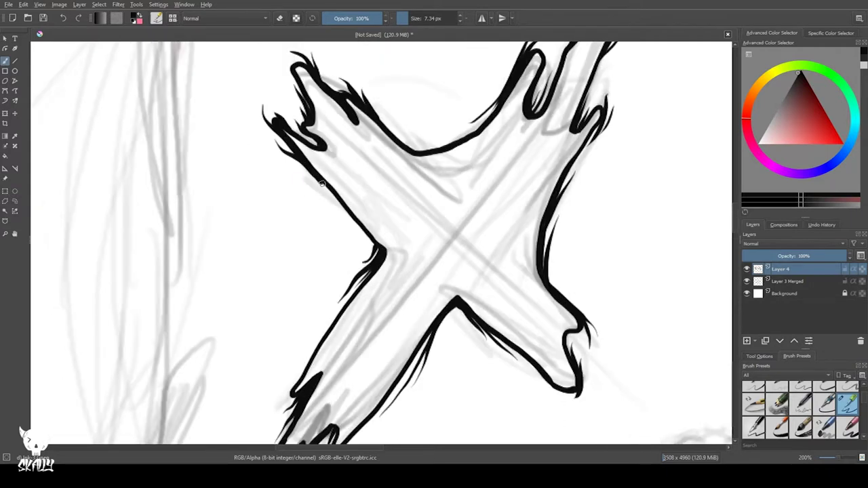
drag(319, 228, 302, 341)
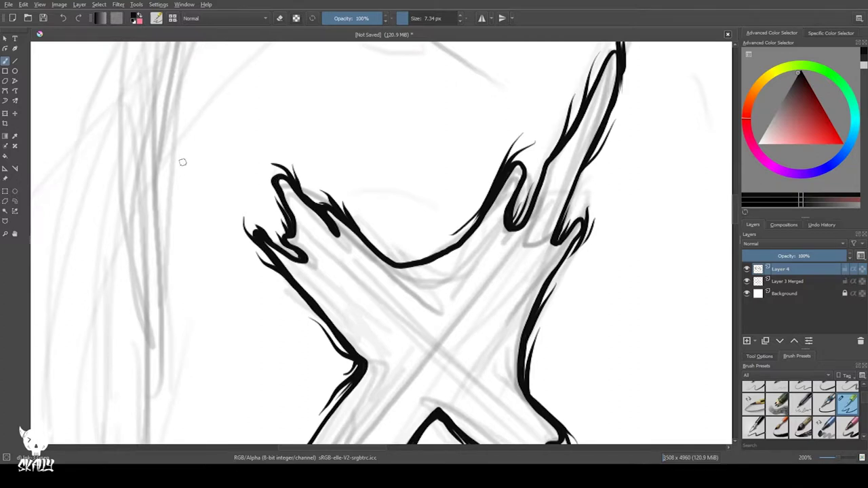
Ink the drooping eyelid over the open eye and thicken its two ends with tapered strokes
scroll(220, 193, down, 3)
scroll(219, 193, up, 1)
mouse_move(531, 171)
mouse_down()
mouse_move(415, 201)
mouse_move(397, 246)
mouse_move(562, 174)
mouse_up()
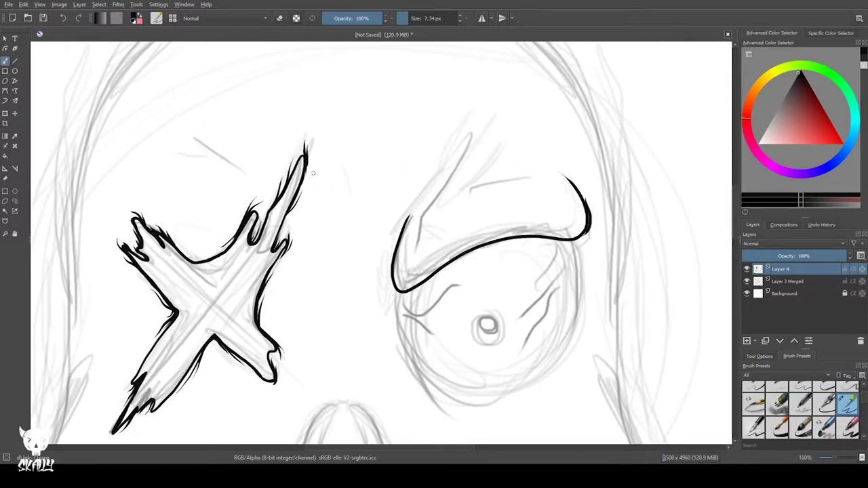
key(plus)
mouse_move(609, 161)
mouse_down()
mouse_move(644, 198)
mouse_move(658, 253)
mouse_up()
mouse_move(390, 266)
mouse_down()
mouse_move(368, 319)
mouse_move(381, 331)
mouse_up()
drag(362, 311, 381, 333)
click(63, 18)
click(63, 18)
drag(405, 219, 394, 236)
Ink the slanted brow line and the short crease arc above the open eye's lid
drag(484, 114, 429, 195)
key(ctrl+z)
drag(490, 97, 410, 196)
drag(522, 143, 589, 152)
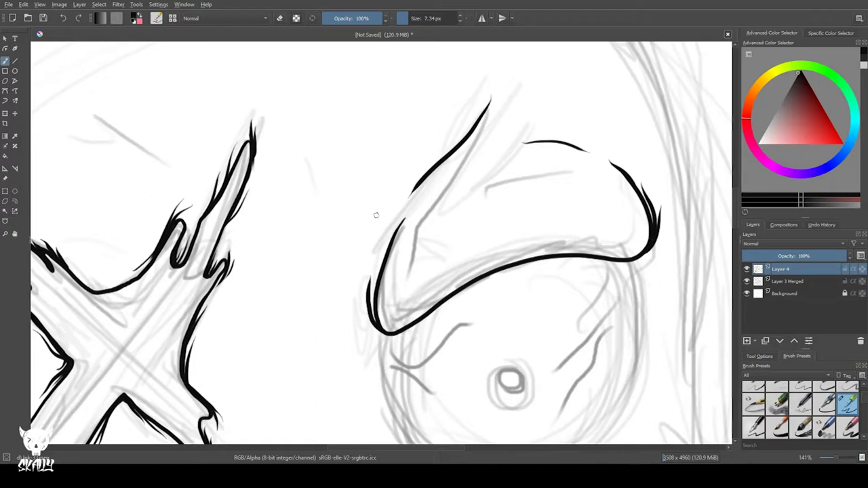
Ink the rounded outline of the eyeball below the eyelid
mouse_move(428, 147)
mouse_down()
mouse_move(415, 113)
mouse_move(371, 58)
mouse_up()
drag(303, 222, 333, 249)
drag(300, 103, 237, 58)
key(ctrl+z)
mouse_move(259, 201)
mouse_down()
mouse_move(513, 126)
mouse_move(521, 212)
mouse_up()
Accent the eyeball's side edges and ink the pupil as a small solid black dot
drag(522, 147, 524, 167)
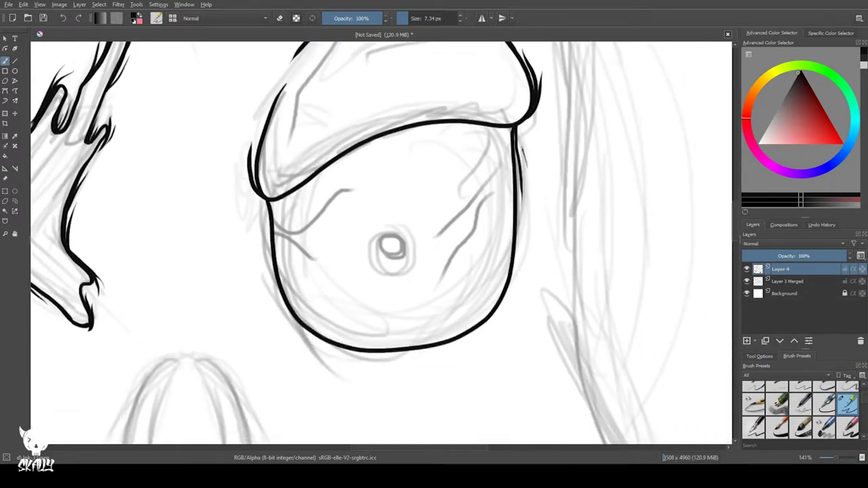
key(ctrl+z)
drag(268, 254, 263, 198)
mouse_move(392, 239)
mouse_down()
mouse_move(377, 236)
mouse_move(394, 256)
mouse_move(396, 239)
mouse_up()
key(ctrl+z)
key(ctrl+z)
key(ctrl+z)
Ink tapered crease lines at the eyeball's upper corners
drag(511, 129, 458, 193)
drag(268, 202, 334, 233)
drag(457, 291, 490, 313)
drag(327, 295, 301, 323)
key(ctrl+z)
mouse_move(523, 251)
mouse_down()
mouse_move(476, 330)
mouse_move(479, 323)
mouse_up()
key(ctrl+z)
key(ctrl+z)
Thicken the eyeball's lower edge and lower corners with tapered strokes
drag(520, 279, 464, 336)
click(63, 19)
drag(303, 338, 377, 353)
click(63, 19)
drag(507, 310, 450, 343)
drag(321, 179, 287, 153)
drag(337, 324, 302, 331)
click(63, 18)
drag(207, 226, 292, 333)
mouse_move(575, 189)
mouse_down()
mouse_move(568, 158)
mouse_move(582, 181)
mouse_up()
click(63, 18)
click(63, 18)
drag(309, 235, 312, 279)
click(63, 18)
Enable horizontal mirror drawing for inking the nose symmetrically
drag(279, 310, 230, 68)
mouse_move(245, 429)
mouse_down()
mouse_move(197, 181)
mouse_move(372, 431)
mouse_up()
click(481, 18)
mouse_move(314, 196)
mouse_down()
mouse_move(298, 199)
mouse_move(270, 242)
mouse_move(274, 227)
mouse_move(299, 311)
mouse_move(310, 319)
mouse_up()
key(ctrl+z)
key(ctrl+z)
key(ctrl+z)
key(ctrl+z)
mouse_move(298, 190)
mouse_down()
mouse_move(312, 320)
mouse_move(293, 200)
mouse_move(267, 227)
mouse_move(252, 318)
mouse_move(316, 313)
mouse_up()
key(ctrl+z)
key(ctrl+z)
key(ctrl+z)
Ink the mirrored nose cavity with its inner walls and thicken its lower corners with tapered strokes
mouse_move(288, 213)
mouse_down()
mouse_move(276, 337)
mouse_move(250, 267)
mouse_up()
drag(291, 122, 273, 170)
drag(276, 141, 269, 183)
drag(255, 221, 261, 267)
drag(249, 248, 273, 269)
scroll(260, 249, up, 3)
mouse_move(381, 337)
mouse_down()
mouse_move(377, 370)
mouse_move(373, 312)
mouse_up()
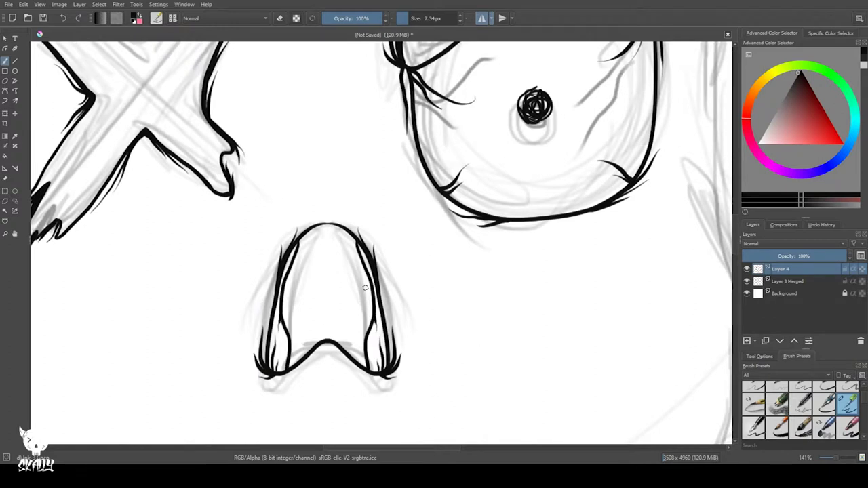
drag(236, 155, 269, 65)
drag(319, 107, 316, 62)
drag(477, 224, 339, 421)
drag(219, 97, 185, 131)
mouse_move(211, 77)
mouse_down()
mouse_move(493, 163)
mouse_move(224, 77)
mouse_up()
drag(468, 150, 544, 235)
drag(456, 251, 288, 193)
scroll(231, 199, down, 3)
key(ctrl+z)
key(ctrl+z)
key(ctrl+z)
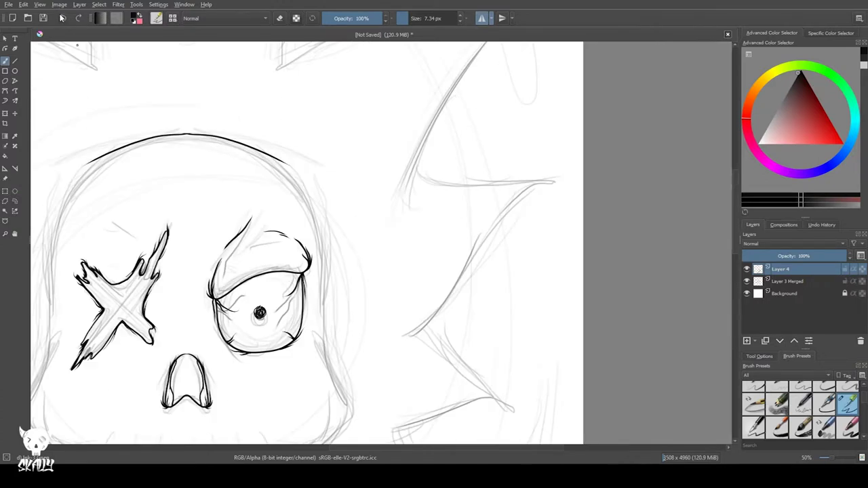
Ink the skull's mirrored outer contour down to thick mouth corners with a 27.30 px brush
drag(192, 164, 200, 165)
mouse_move(190, 174)
mouse_down()
mouse_move(231, 161)
mouse_move(239, 148)
mouse_up()
mouse_move(237, 108)
mouse_down()
mouse_move(369, 184)
mouse_move(345, 427)
mouse_move(370, 250)
mouse_move(349, 300)
mouse_up()
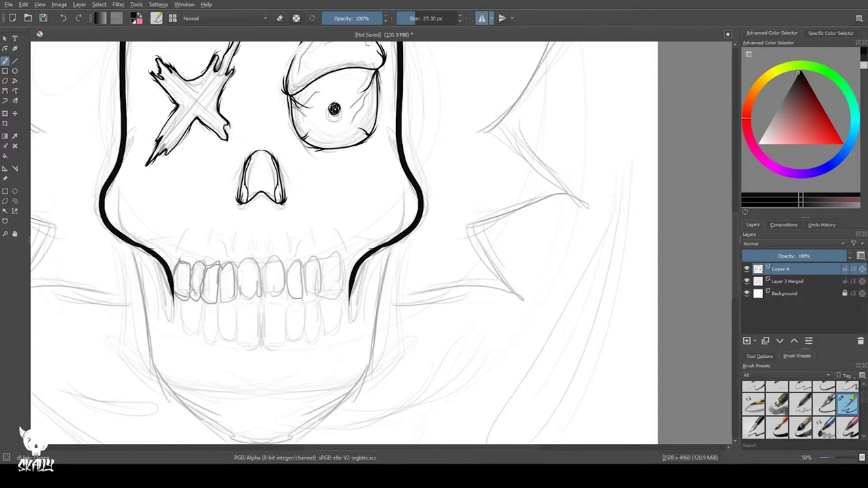
mouse_move(352, 265)
mouse_down()
mouse_move(369, 255)
mouse_move(351, 314)
mouse_up()
space+drag(286, 195, 337, 270)
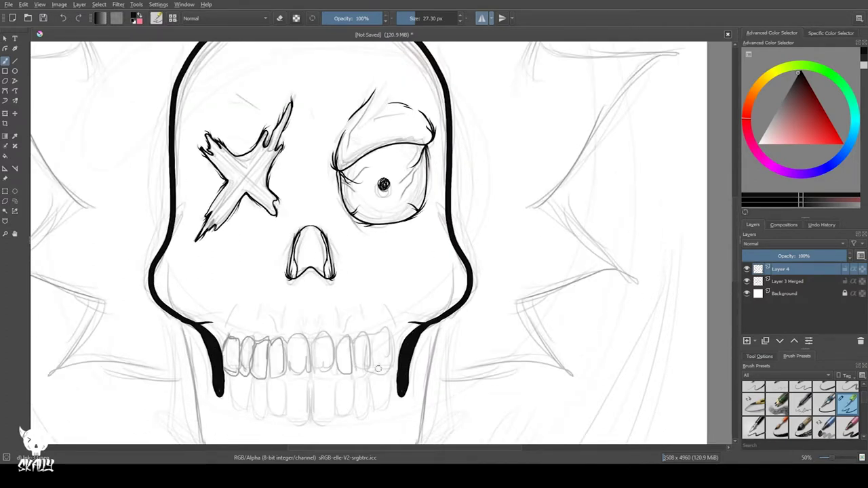
Set the brush size to 30.42 px and ink the mirrored jaw outline down to the flat chin
shift+drag(376, 344, 381, 342)
mouse_move(327, 200)
space+mouse_down()
mouse_move(321, 99)
mouse_move(331, 63)
space+mouse_up()
mouse_move(442, 183)
mouse_down()
mouse_move(305, 383)
mouse_move(433, 222)
mouse_move(311, 380)
mouse_up()
key(ctrl+z)
space+drag(390, 238, 426, 265)
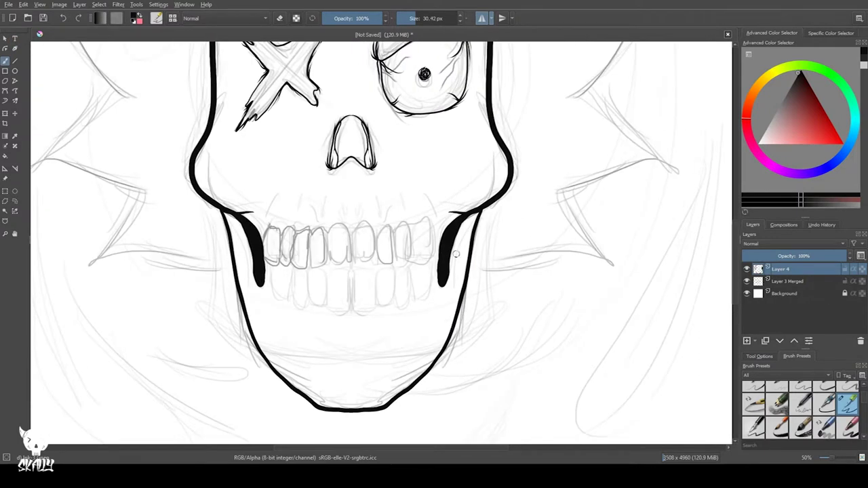
Reduce the brush size to 18.96 px and add tapered accents to the mouth corners, cheekbones and jaw
drag(455, 224, 461, 245)
drag(220, 207, 260, 206)
drag(205, 194, 200, 165)
drag(210, 202, 206, 181)
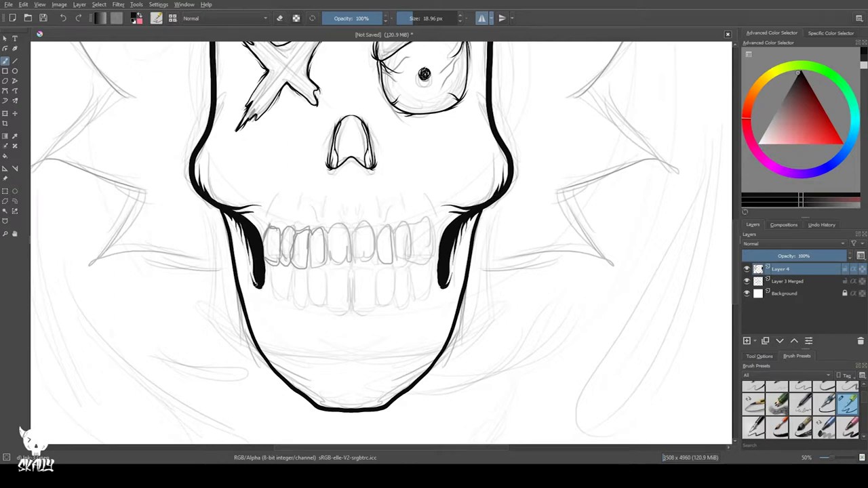
drag(242, 281, 271, 362)
mouse_move(298, 394)
mouse_down()
mouse_move(323, 410)
mouse_move(310, 385)
mouse_up()
drag(262, 265, 343, 270)
key(ctrl+z)
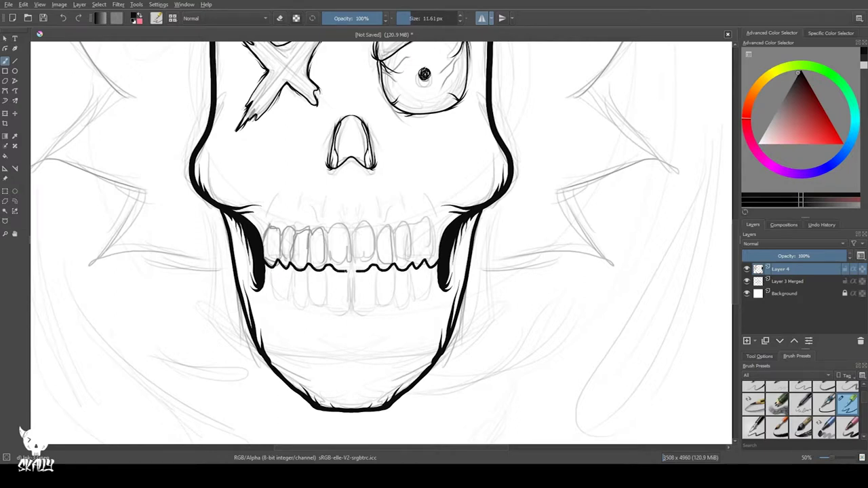
click(63, 18)
mouse_move(264, 263)
mouse_down()
mouse_move(277, 196)
mouse_move(265, 229)
mouse_move(293, 267)
mouse_up()
key(ctrl+z)
drag(294, 229, 306, 267)
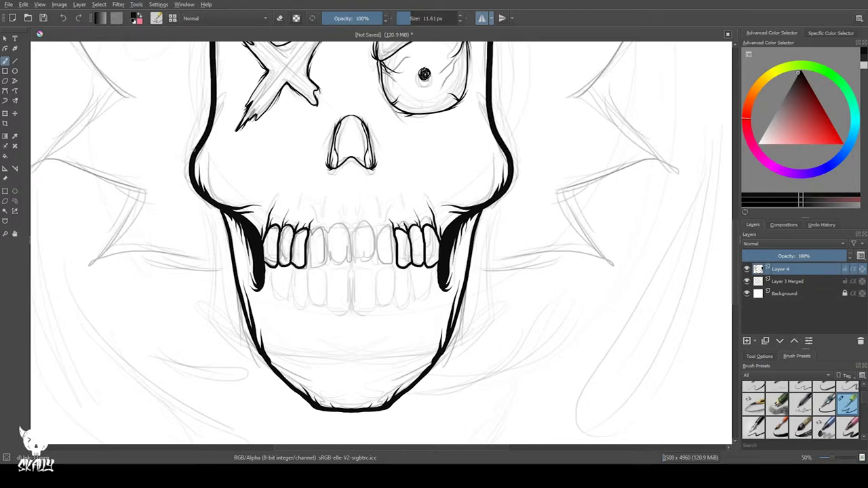
click(64, 19)
scroll(280, 251, up, 2)
click(64, 19)
click(64, 19)
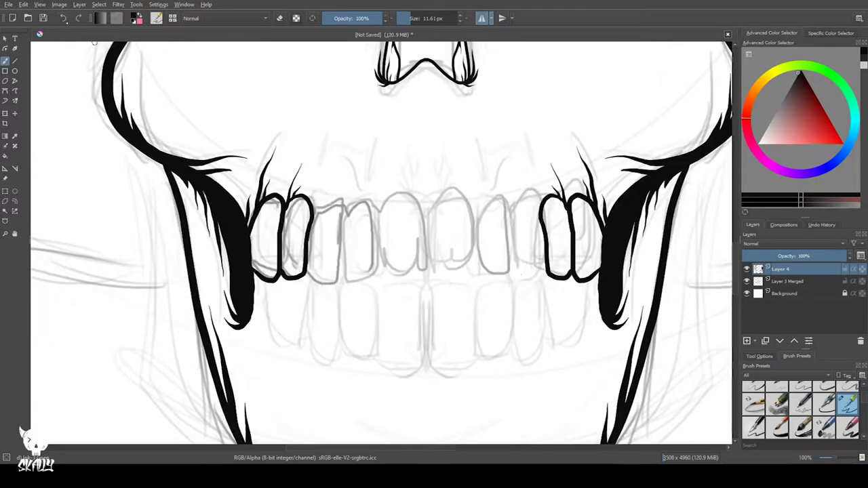
click(64, 19)
click(64, 19)
key(ctrl+z)
key(ctrl+z)
Ink the mirrored upper row of teeth with tapered root lines above them, using an 11.61 px brush
mouse_move(245, 220)
mouse_down()
mouse_move(289, 225)
mouse_move(252, 271)
mouse_up()
drag(268, 152, 245, 223)
mouse_move(294, 174)
mouse_down()
mouse_move(286, 208)
mouse_move(316, 238)
mouse_move(281, 252)
mouse_up()
mouse_move(316, 210)
mouse_down()
mouse_move(344, 275)
mouse_move(309, 278)
mouse_up()
mouse_move(346, 203)
mouse_down()
mouse_move(380, 248)
mouse_move(342, 250)
mouse_up()
mouse_move(381, 213)
mouse_down()
mouse_move(401, 193)
mouse_move(426, 268)
mouse_move(376, 266)
mouse_up()
drag(412, 153, 426, 220)
key(ctrl+z)
key(ctrl+z)
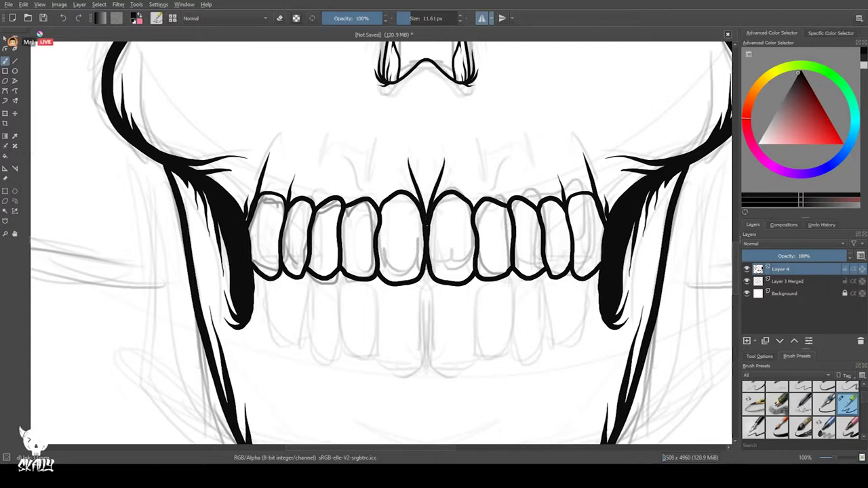
Add tapered shading strokes inside the two front upper teeth and short root lines above their outer edges
drag(374, 175, 377, 203)
drag(384, 237, 382, 278)
drag(387, 260, 388, 280)
drag(419, 246, 417, 277)
click(63, 18)
drag(410, 209, 411, 228)
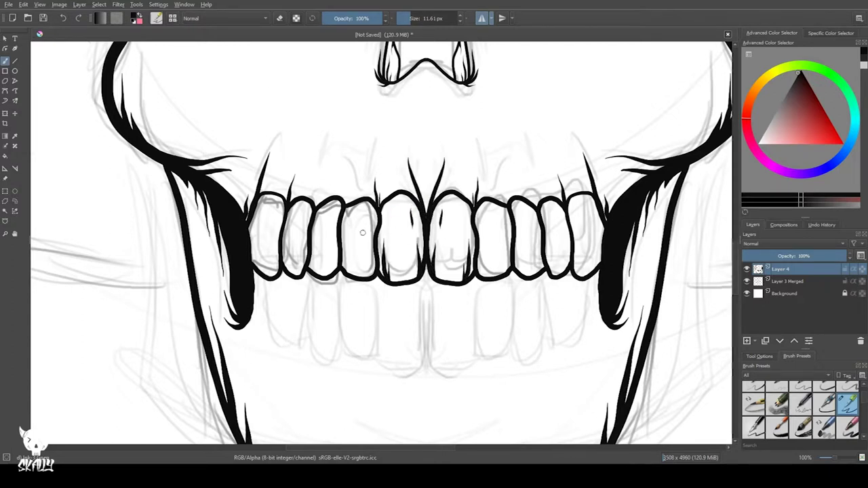
Add tapered shading strokes inside the remaining upper teeth and short root marks above them
drag(346, 219, 349, 277)
mouse_move(316, 239)
mouse_down()
mouse_move(313, 273)
mouse_move(333, 273)
mouse_up()
drag(289, 235, 285, 272)
mouse_move(257, 220)
mouse_down()
mouse_move(253, 263)
mouse_move(269, 275)
mouse_up()
mouse_move(501, 178)
mouse_down()
mouse_move(503, 204)
mouse_move(506, 197)
mouse_up()
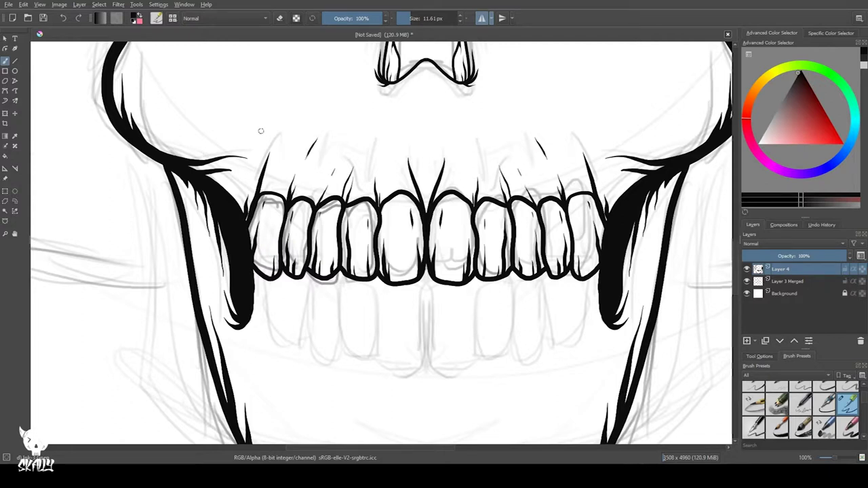
Add short tapered accents beside the lower ends of the mirrored thick mouth corners
drag(299, 308, 296, 250)
mouse_move(251, 283)
mouse_down()
mouse_move(255, 212)
mouse_move(253, 233)
mouse_up()
key(ctrl+z)
drag(255, 269, 252, 218)
mouse_move(252, 212)
mouse_down()
mouse_move(260, 259)
mouse_move(276, 282)
mouse_up()
key(ctrl+z)
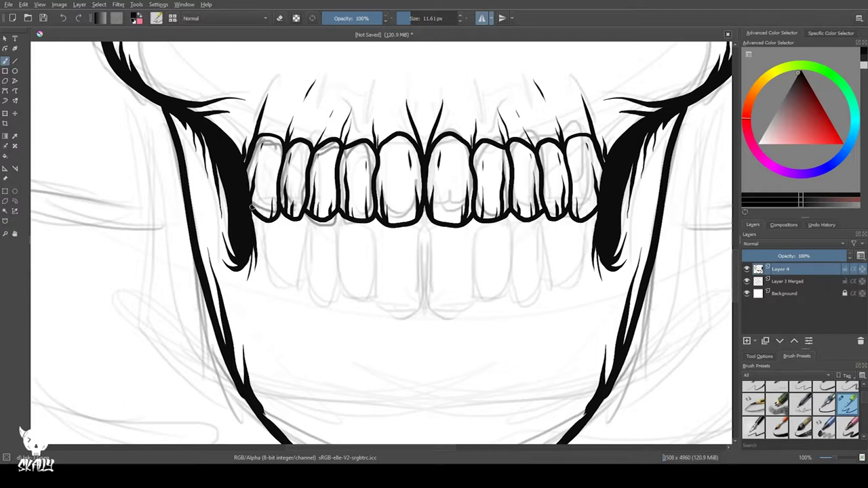
key(ctrl+z)
mouse_move(252, 212)
mouse_down()
mouse_move(269, 272)
mouse_move(291, 295)
mouse_move(261, 256)
mouse_move(275, 277)
mouse_move(255, 215)
mouse_up()
key(ctrl+z)
key(ctrl+z)
key(ctrl+z)
mouse_move(262, 250)
mouse_down()
mouse_move(254, 215)
mouse_move(285, 285)
mouse_up()
key(ctrl+z)
Ink the outlines of the mirrored lower row of teeth with the 11.61 px brush
mouse_move(266, 223)
mouse_down()
mouse_move(272, 273)
mouse_move(298, 284)
mouse_up()
mouse_move(301, 214)
mouse_down()
mouse_move(318, 300)
mouse_move(336, 297)
mouse_up()
drag(276, 275, 298, 295)
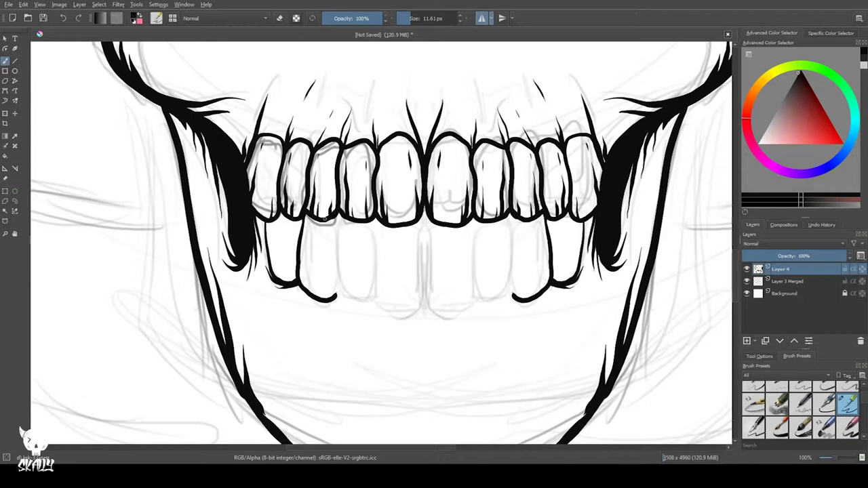
mouse_move(344, 219)
mouse_down()
mouse_move(396, 225)
mouse_move(421, 207)
mouse_move(415, 303)
mouse_up()
key(ctrl+z)
mouse_move(423, 225)
mouse_down()
mouse_move(424, 298)
mouse_move(401, 319)
mouse_move(373, 232)
mouse_move(372, 296)
mouse_up()
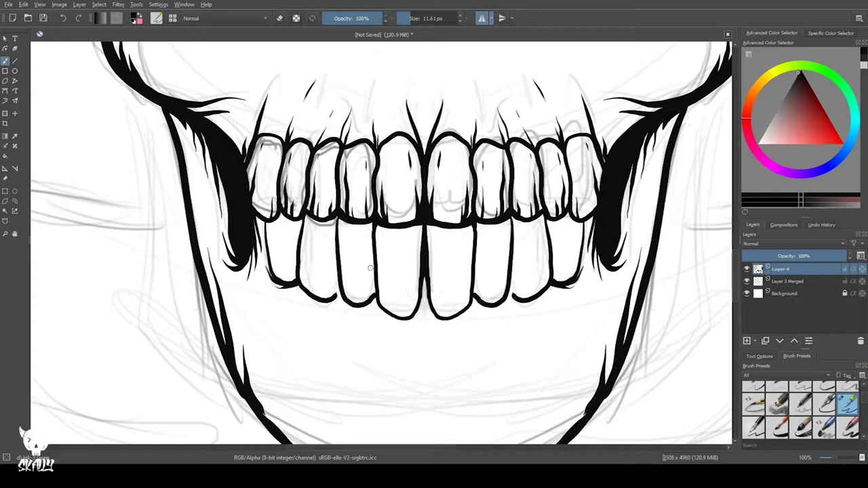
Add tapered shading strokes inside the lower teeth and small accents around their rounded bottoms
drag(331, 257, 336, 291)
drag(327, 280, 332, 296)
drag(304, 241, 305, 288)
drag(308, 275, 311, 291)
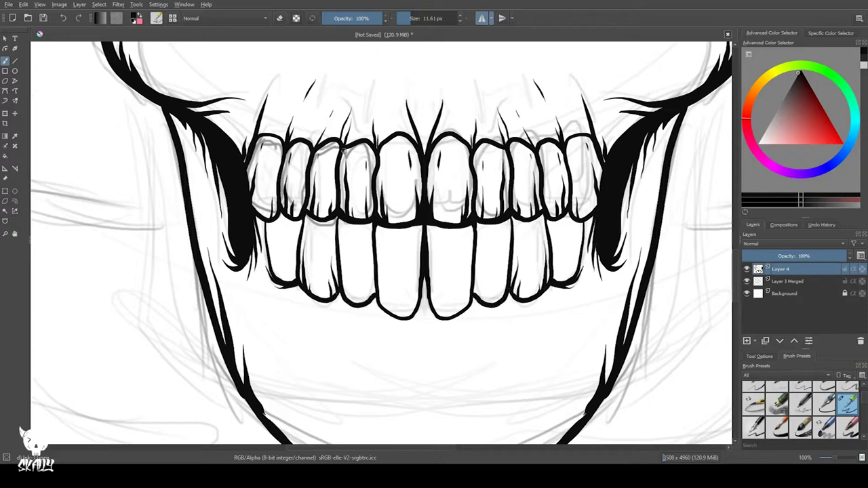
drag(347, 256, 345, 281)
drag(345, 278, 355, 303)
mouse_move(366, 245)
mouse_down()
mouse_move(370, 224)
mouse_move(382, 250)
mouse_up()
mouse_move(411, 287)
mouse_down()
mouse_move(396, 314)
mouse_move(401, 320)
mouse_move(304, 300)
mouse_move(308, 307)
mouse_up()
click(65, 18)
mouse_move(322, 234)
mouse_down()
mouse_move(324, 262)
mouse_move(274, 256)
mouse_up()
drag(282, 282, 285, 267)
drag(295, 220, 290, 273)
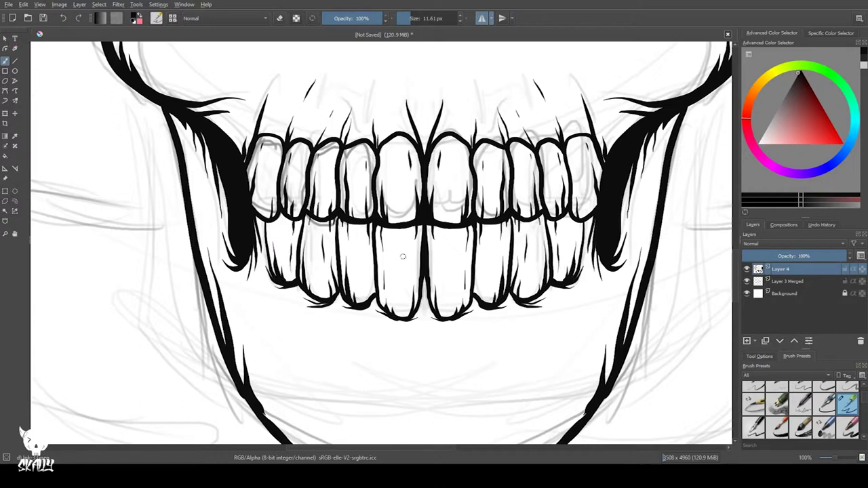
Ink a broken, mirrored curved gum line beneath the lower row of teeth
drag(370, 347, 274, 293)
mouse_move(164, 235)
mouse_down()
mouse_move(190, 261)
mouse_move(268, 282)
mouse_move(329, 290)
mouse_move(329, 282)
mouse_up()
key(ctrl+z)
drag(194, 274, 172, 209)
key(ctrl+z)
drag(194, 180, 256, 433)
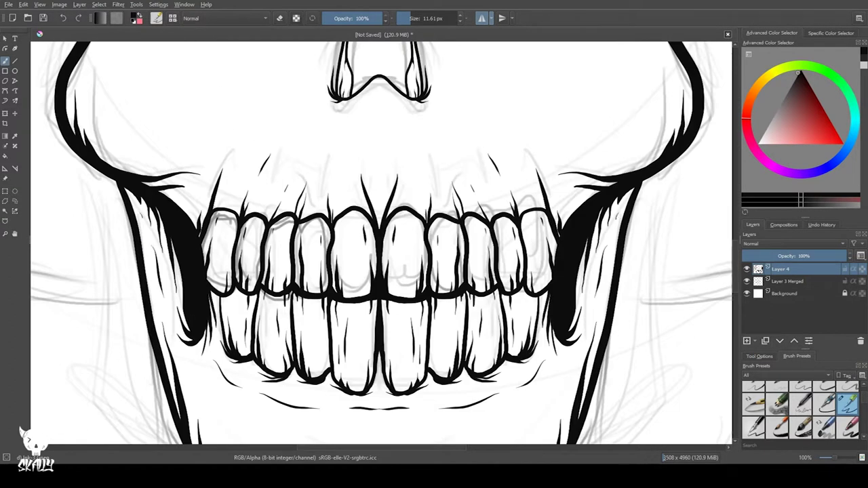
Add mirrored tapered accent strokes inside the cheekbones of the skull
drag(420, 204, 382, 316)
drag(627, 179, 636, 219)
drag(517, 267, 594, 284)
key(ctrl+z)
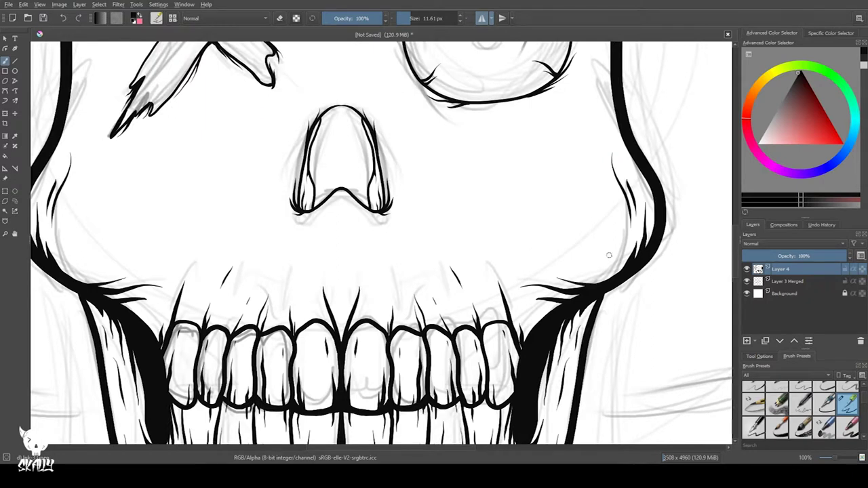
drag(468, 102, 477, 393)
drag(582, 234, 607, 207)
drag(468, 176, 457, 296)
mouse_move(526, 141)
mouse_down()
mouse_move(591, 213)
mouse_move(603, 251)
mouse_up()
click(63, 19)
click(63, 18)
mouse_move(500, 134)
mouse_down()
mouse_move(595, 225)
mouse_move(579, 189)
mouse_up()
click(63, 18)
drag(519, 173, 601, 222)
click(63, 18)
click(63, 19)
drag(549, 135, 648, 272)
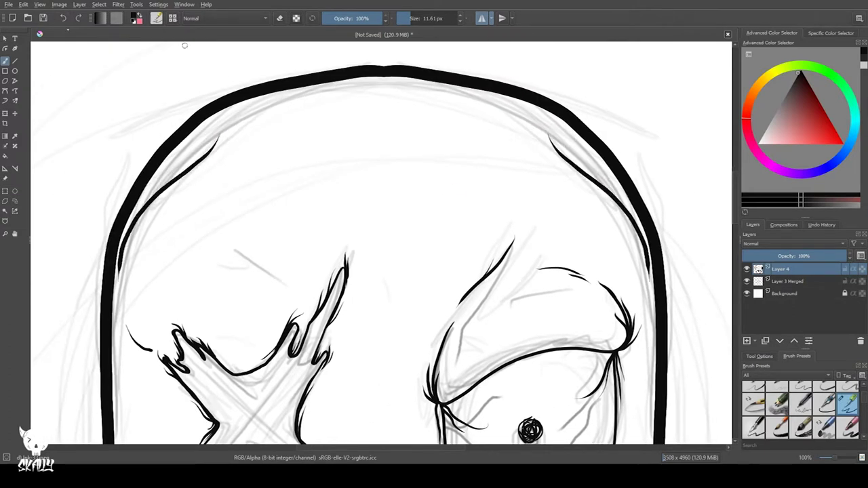
key(ctrl+z)
Ink mirrored temple contours with a short hatch mark just inside the top of the cranium
drag(573, 153, 628, 203)
drag(559, 138, 565, 153)
Add short crease strokes on the forehead and around the tips of the X eye
drag(278, 268, 294, 170)
drag(368, 147, 370, 180)
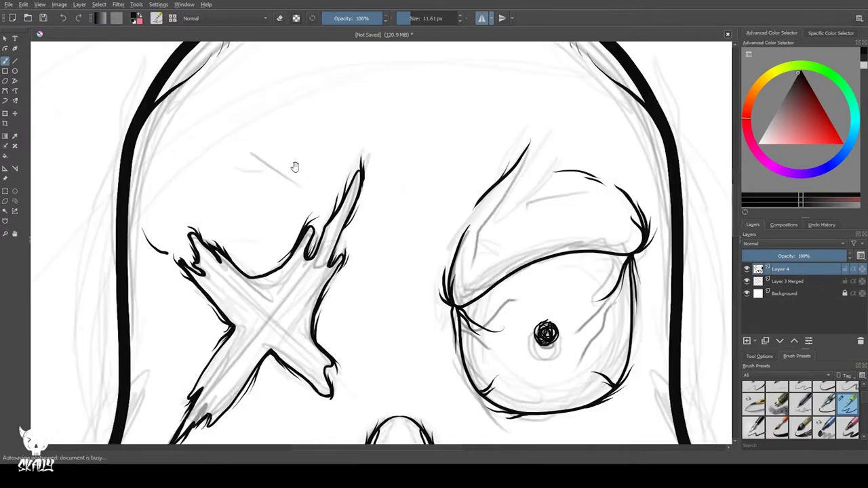
drag(360, 224, 353, 263)
click(64, 18)
drag(193, 218, 208, 226)
Erase the stray curved stroke beside the X eye's outer upper arm and return to painting
drag(232, 99, 290, 41)
key(e)
drag(202, 170, 218, 192)
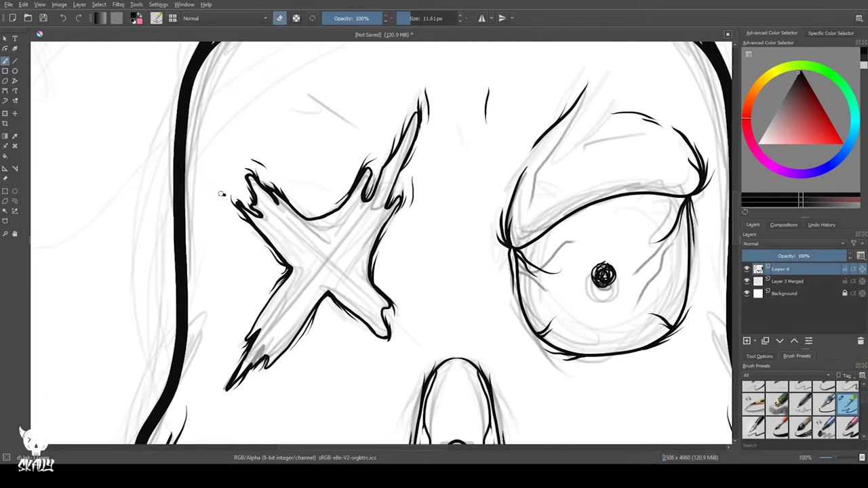
key(e)
Fill the whole X eye solid black, working arm by arm inside its ragged outline
mouse_move(377, 158)
mouse_down()
mouse_move(427, 1)
mouse_move(417, 163)
mouse_up()
mouse_move(460, 118)
mouse_down()
mouse_move(444, 162)
mouse_move(448, 143)
mouse_up()
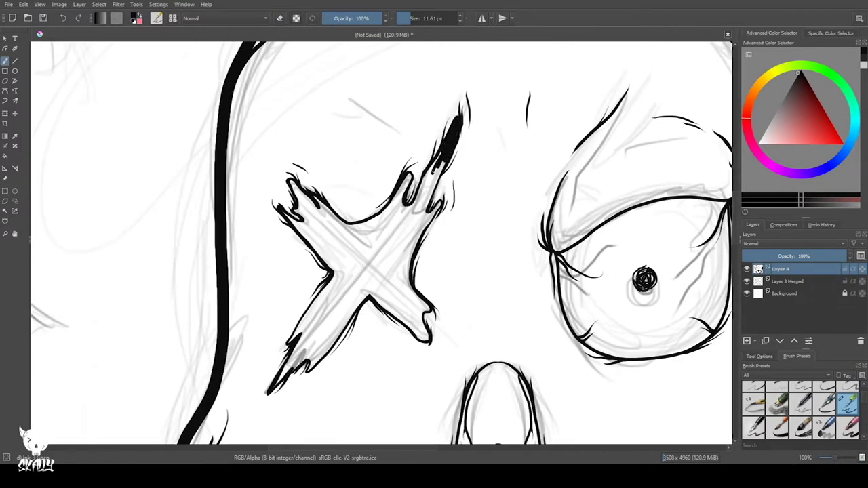
mouse_move(426, 175)
mouse_down()
mouse_move(416, 217)
mouse_move(424, 185)
mouse_move(421, 219)
mouse_move(435, 210)
mouse_move(400, 261)
mouse_move(408, 180)
mouse_move(390, 204)
mouse_move(401, 222)
mouse_move(391, 259)
mouse_move(389, 224)
mouse_move(361, 240)
mouse_move(378, 217)
mouse_move(353, 258)
mouse_up()
mouse_move(320, 205)
mouse_down()
mouse_move(358, 229)
mouse_move(356, 243)
mouse_move(344, 240)
mouse_move(391, 265)
mouse_move(412, 255)
mouse_move(400, 263)
mouse_move(386, 304)
mouse_move(379, 301)
mouse_move(426, 334)
mouse_move(399, 312)
mouse_up()
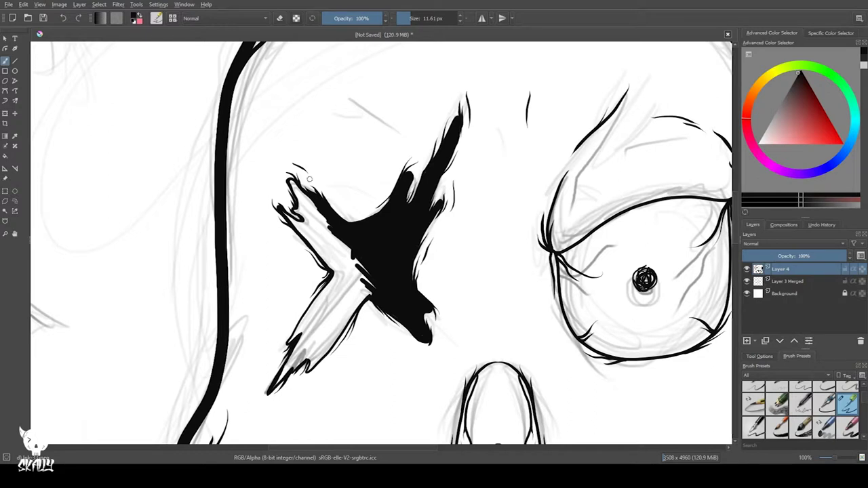
mouse_move(291, 185)
mouse_down()
mouse_move(322, 216)
mouse_move(299, 207)
mouse_move(335, 237)
mouse_move(309, 228)
mouse_move(319, 246)
mouse_move(351, 253)
mouse_move(359, 280)
mouse_move(331, 307)
mouse_move(320, 302)
mouse_up()
mouse_move(298, 329)
mouse_down()
mouse_move(326, 314)
mouse_move(332, 338)
mouse_up()
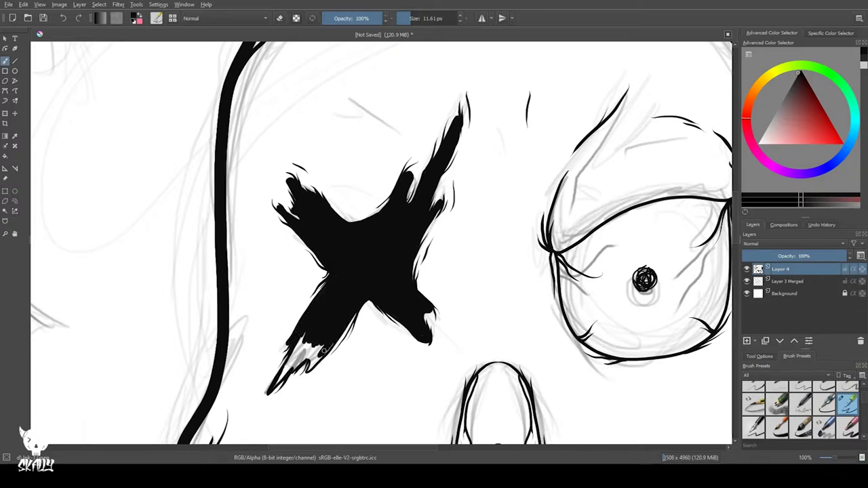
drag(294, 364, 288, 367)
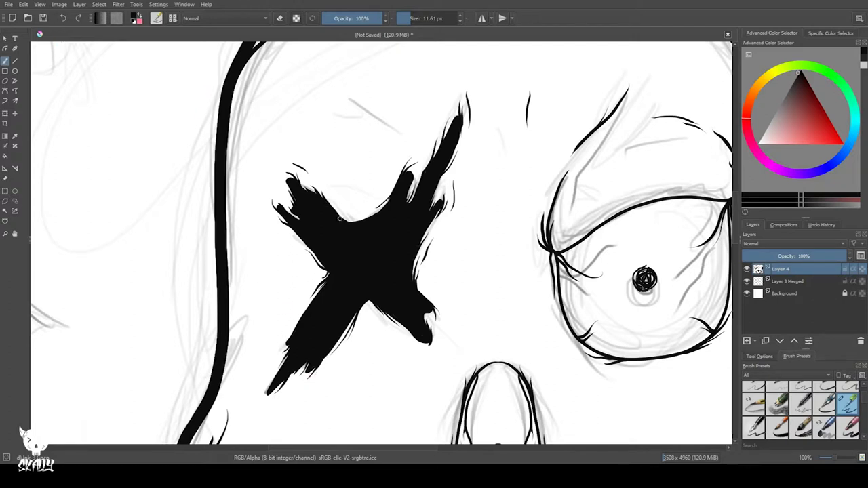
Turn on mirrored painting, set the brush size to 22.13 px and ink the topmost hair spikes and the second spikes' upper edges
scroll(313, 125, down, 4)
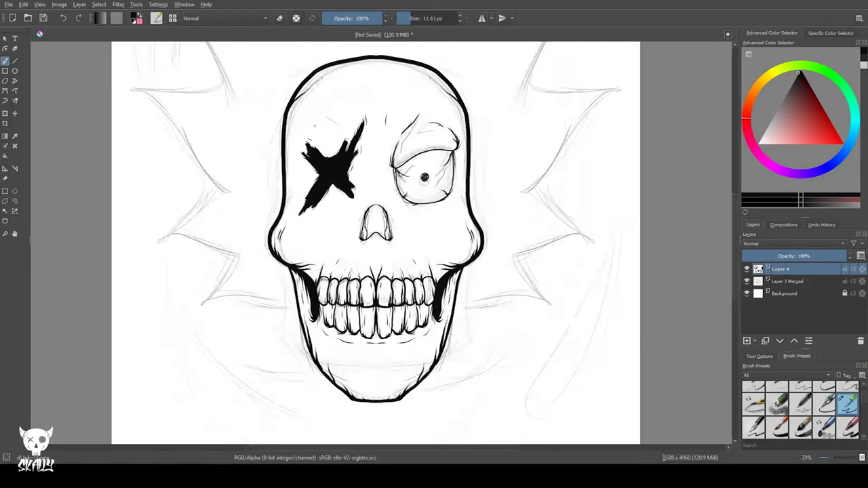
scroll(314, 125, up, 2)
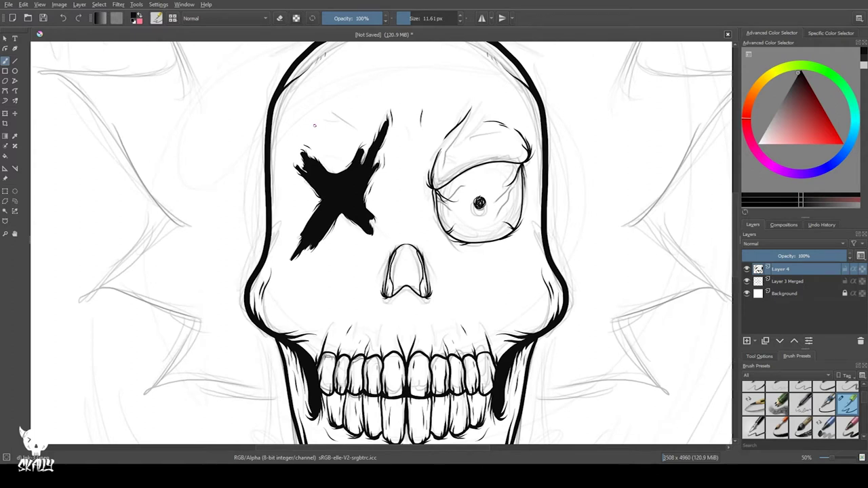
drag(313, 124, 351, 229)
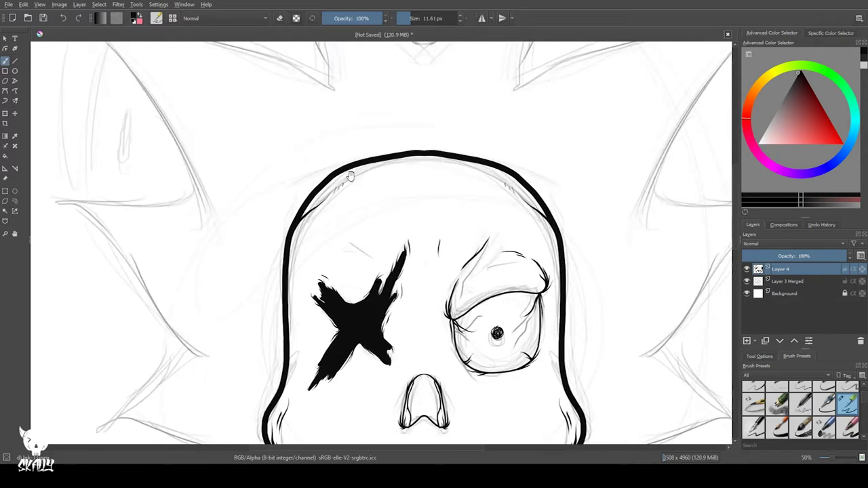
drag(350, 179, 424, 402)
mouse_move(322, 151)
mouse_down()
mouse_move(461, 255)
mouse_move(498, 270)
mouse_up()
drag(321, 154, 404, 313)
drag(298, 292, 359, 280)
drag(217, 227, 465, 297)
Add tapered accent strokes inside the mirrored topmost hair spikes
drag(460, 260, 467, 295)
drag(409, 160, 433, 204)
drag(540, 257, 440, 178)
Ink the lower edges of the mirrored second hair spikes, with tapered accents along them
drag(341, 258, 348, 244)
mouse_move(423, 278)
mouse_down()
mouse_move(532, 256)
mouse_move(594, 275)
mouse_up()
drag(394, 211, 512, 414)
mouse_move(441, 241)
mouse_down()
mouse_move(480, 314)
mouse_move(437, 243)
mouse_move(489, 312)
mouse_up()
key(ctrl+z)
key(ctrl+z)
key(ctrl+z)
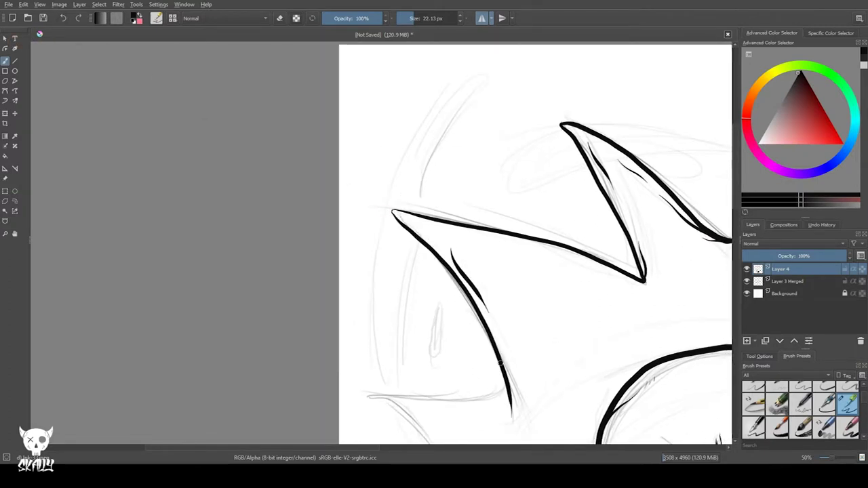
drag(507, 357, 512, 410)
Ink the upper and lower edges of the mirrored third hair spikes
drag(396, 368, 360, 286)
drag(338, 315, 466, 292)
key(ctrl+z)
drag(336, 314, 469, 295)
drag(405, 299, 466, 230)
drag(397, 245, 561, 410)
drag(507, 364, 518, 380)
Add a long tapered accent beneath the second hair spikes' upper edges and a small one at their tips
drag(426, 206, 361, 309)
drag(492, 208, 597, 247)
key(ctrl+z)
drag(456, 198, 572, 246)
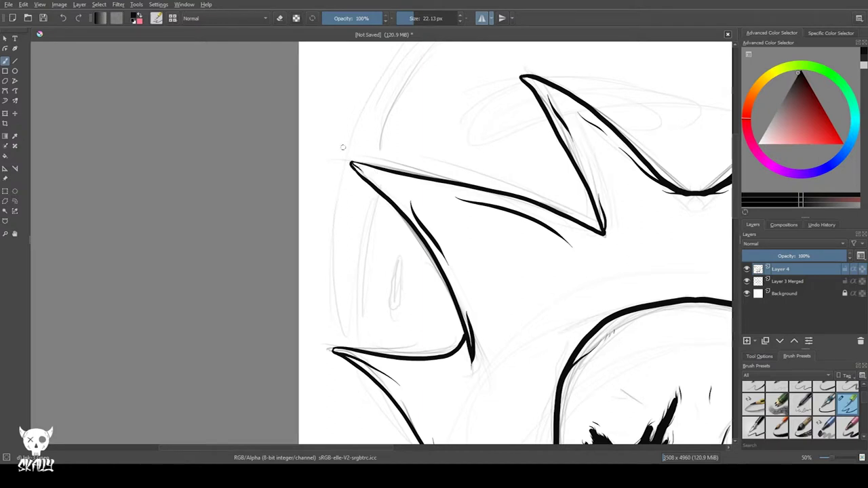
drag(373, 178, 385, 189)
Ink the mirrored fourth hair spikes beside the skull, with a tapered accent along their upper edges
mouse_move(398, 383)
mouse_down()
mouse_move(294, 253)
mouse_move(320, 294)
mouse_up()
mouse_move(318, 344)
mouse_down()
mouse_move(303, 178)
mouse_move(232, 299)
mouse_up()
key(ctrl+z)
drag(321, 181, 261, 295)
key(ctrl+z)
mouse_move(323, 182)
mouse_down()
mouse_move(256, 279)
mouse_move(363, 307)
mouse_up()
drag(278, 258, 316, 216)
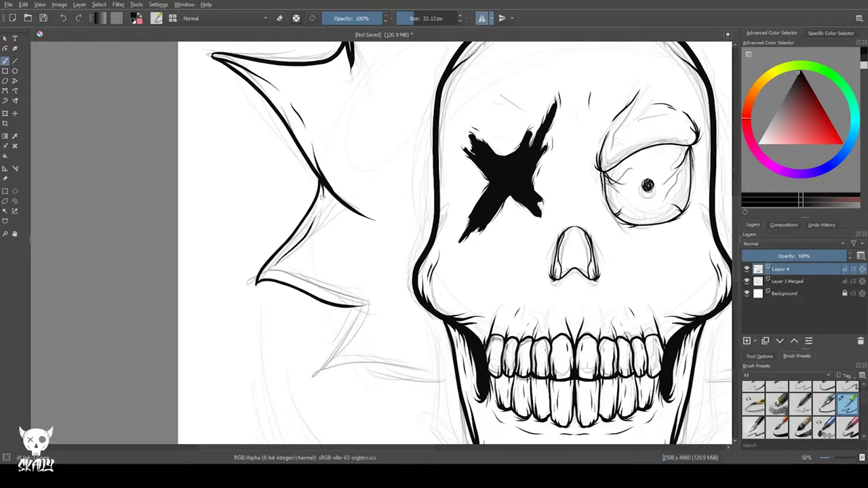
key(ctrl+z)
Ink the mirrored fifth and lowest hair spikes, running their bottom edges in to the jaw
mouse_move(313, 288)
mouse_down()
mouse_move(371, 293)
mouse_move(442, 379)
mouse_up()
key(ctrl+z)
mouse_move(352, 307)
mouse_down()
mouse_move(376, 381)
mouse_move(457, 386)
mouse_up()
Add tapered accents inside the lowest hair spikes and beside the skull's cheekbones
drag(344, 343, 332, 378)
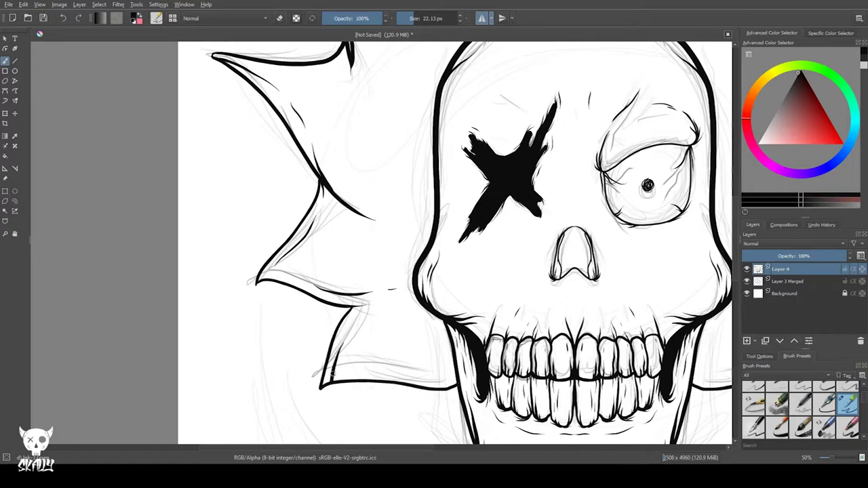
drag(344, 343, 326, 382)
key(ctrl+z)
drag(348, 326, 337, 367)
key(ctrl+z)
drag(457, 381, 418, 379)
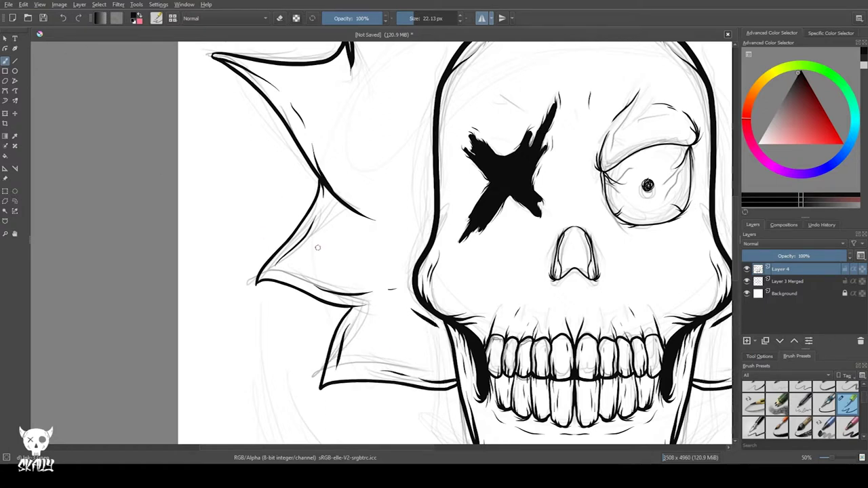
drag(409, 309, 438, 318)
Add further short mirrored accent strokes along the inner side of the hair spikes
mouse_move(334, 232)
mouse_down()
mouse_move(299, 248)
mouse_move(314, 239)
mouse_up()
drag(257, 103, 216, 233)
drag(270, 192, 266, 215)
drag(324, 177, 291, 223)
drag(341, 203, 324, 292)
key(ctrl+z)
drag(324, 216, 311, 329)
drag(291, 279, 306, 347)
click(63, 18)
click(63, 18)
mouse_move(320, 193)
mouse_down()
mouse_move(316, 341)
mouse_move(299, 325)
mouse_move(279, 166)
mouse_up()
click(63, 19)
click(63, 19)
Fill the nose cavity solid black with the 22.13 px brush, leaving the narrow side slivers white
scroll(247, 357, down, 3)
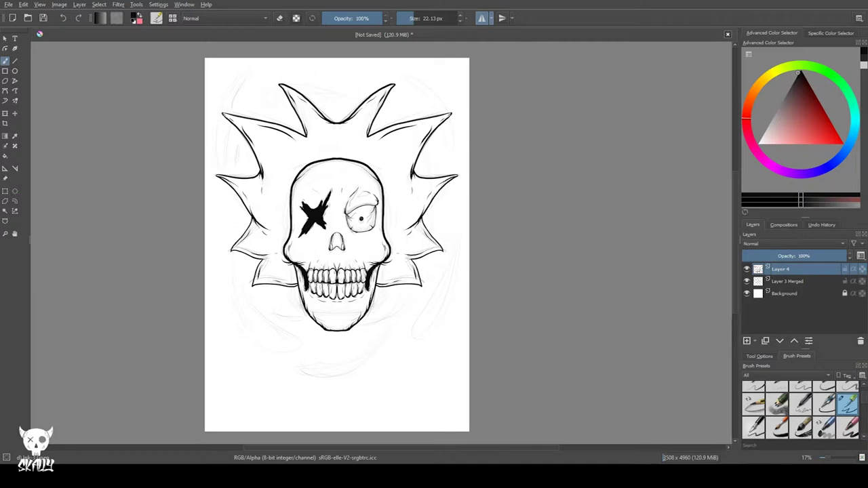
scroll(339, 231, up, 7)
click(481, 18)
mouse_move(304, 256)
mouse_down()
mouse_move(321, 218)
mouse_move(312, 221)
mouse_move(356, 235)
mouse_move(379, 335)
mouse_move(378, 412)
mouse_move(368, 400)
mouse_move(362, 258)
mouse_move(310, 248)
mouse_move(297, 362)
mouse_move(314, 331)
mouse_up()
key(m)
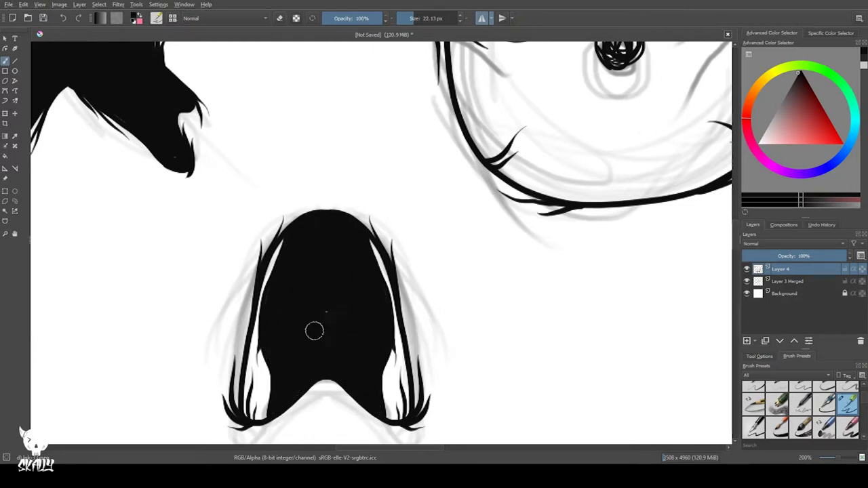
Add short mirrored dashes just above the top edge of the nose cavity
mouse_move(338, 203)
mouse_down()
mouse_move(300, 211)
mouse_move(334, 203)
mouse_up()
click(63, 18)
click(63, 18)
click(339, 199)
Dot small ink accents around the lower outline of the open eye, extending its tapered strokes outward
mouse_move(346, 265)
mouse_down()
mouse_move(292, 235)
mouse_move(244, 329)
mouse_up()
drag(382, 247, 373, 249)
drag(335, 160, 335, 165)
drag(334, 173, 335, 178)
click(425, 277)
drag(583, 274, 411, 277)
drag(486, 238, 493, 236)
drag(513, 208, 517, 204)
drag(530, 159, 535, 154)
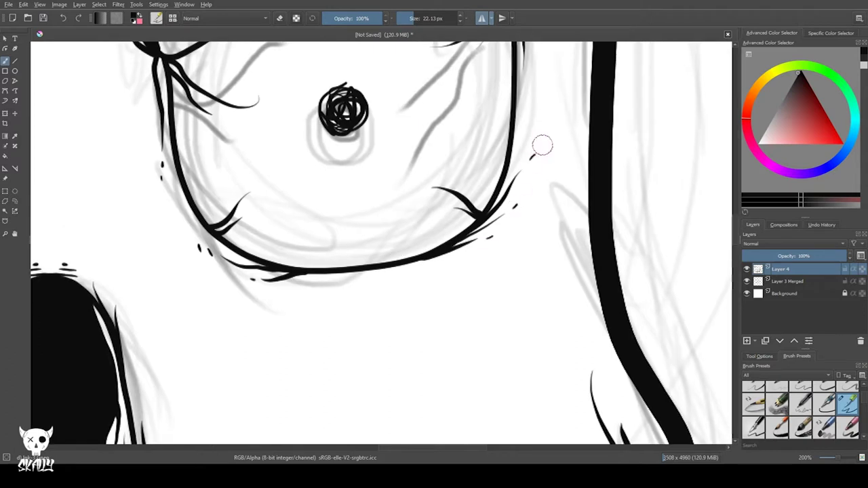
Add tiny mirrored dashes extending the tapered accents on the inner side of the cheekbones
drag(528, 196, 461, 109)
drag(519, 247, 521, 263)
drag(481, 298, 381, 126)
drag(474, 253, 474, 275)
drag(488, 183, 490, 190)
Dot mirrored accents past the strokes that fan from the cheekbones toward the upper teeth
mouse_move(284, 329)
mouse_down()
mouse_move(386, 284)
mouse_move(378, 305)
mouse_up()
click(356, 302)
drag(330, 340, 325, 342)
drag(360, 366, 349, 374)
drag(344, 387, 341, 390)
Add mirrored dots and dashes along the jaw sides, above the tapered accents leading down to the chin
drag(352, 343, 454, 217)
drag(552, 349, 545, 214)
drag(467, 380, 496, 182)
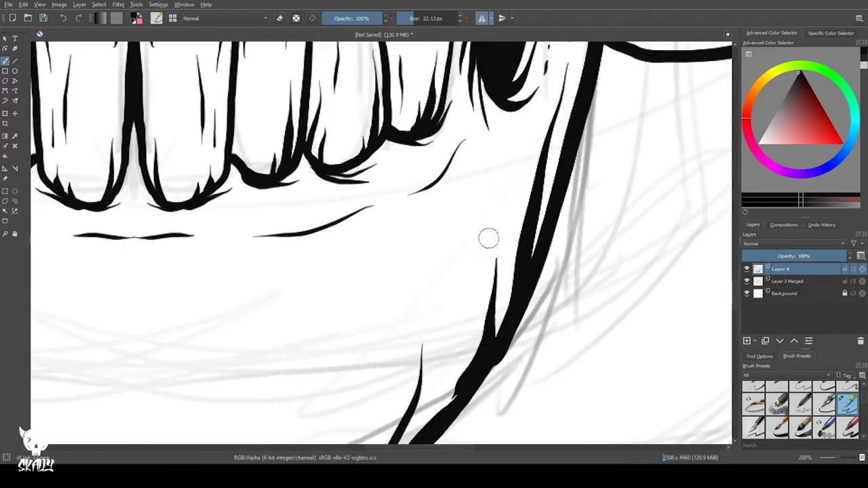
drag(499, 212, 495, 241)
click(498, 189)
drag(428, 297, 426, 323)
click(428, 273)
drag(387, 354, 429, 160)
drag(318, 268, 482, 266)
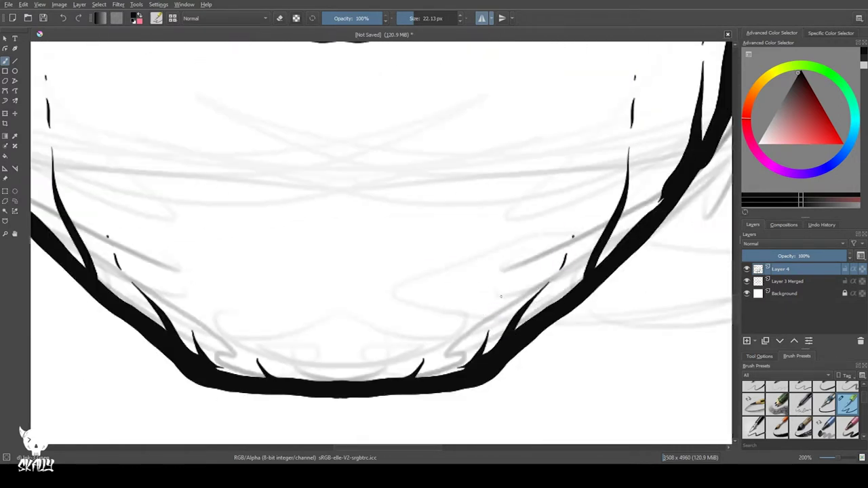
Dot mirrored accents along the gum line beneath the outer lower teeth
scroll(305, 394, up, 5)
click(636, 223)
mouse_move(613, 234)
mouse_down()
mouse_move(626, 228)
mouse_move(622, 247)
mouse_up()
click(630, 243)
click(673, 207)
drag(440, 269, 589, 212)
drag(494, 220, 295, 299)
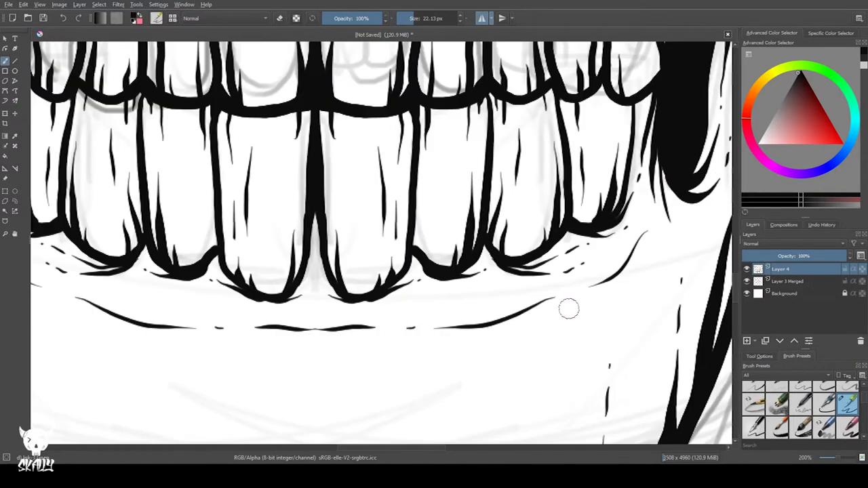
Add small mirrored dots above the tapered shading strokes inside the upper teeth
drag(146, 340, 417, 271)
drag(244, 271, 288, 434)
drag(265, 67, 316, 258)
drag(422, 316, 420, 332)
drag(473, 326, 473, 336)
drag(493, 327, 537, 343)
click(474, 310)
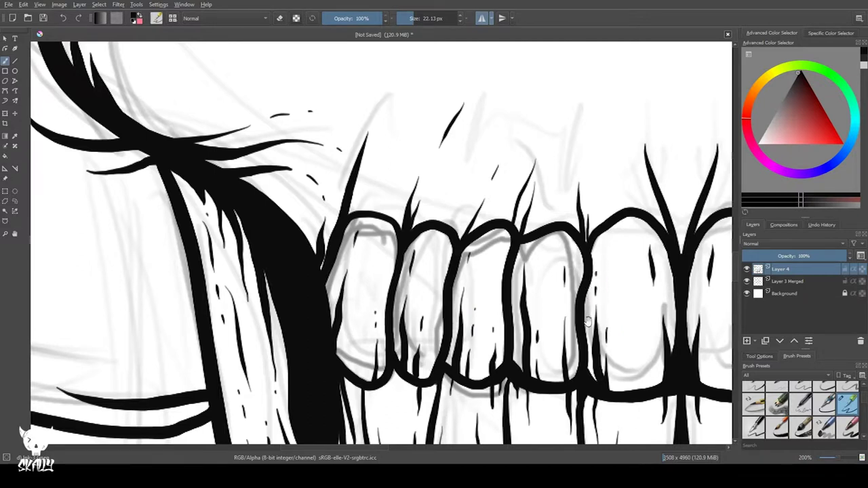
Add small mirrored dots and dashes at the ends of the shading strokes inside the lower teeth
drag(595, 291, 428, 167)
drag(329, 386, 329, 383)
click(329, 372)
drag(358, 324, 357, 329)
click(310, 305)
click(303, 270)
drag(281, 293, 281, 306)
drag(281, 313, 281, 318)
click(239, 360)
drag(239, 351, 238, 346)
drag(234, 283, 234, 277)
drag(180, 335, 318, 327)
drag(303, 264, 304, 276)
drag(322, 313, 322, 323)
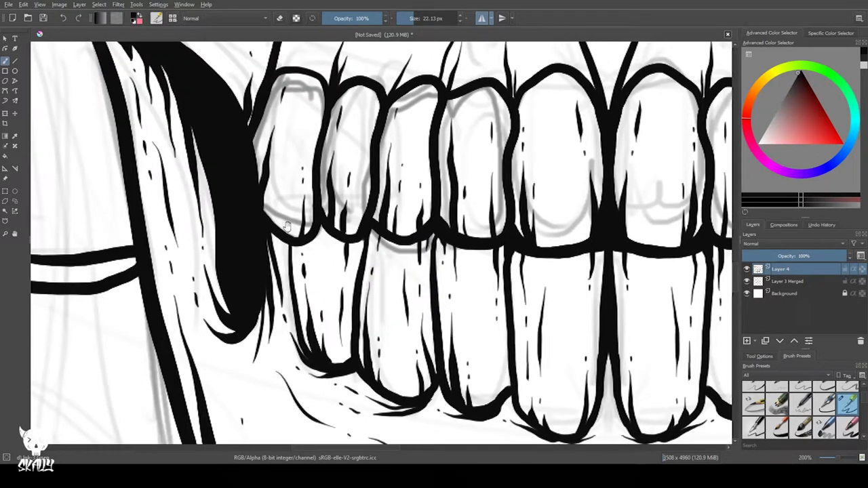
Dot mirrored accents around the inner corner of the open eye
scroll(173, 239, down, 3)
scroll(173, 240, down, 2)
scroll(262, 93, up, 5)
click(310, 166)
mouse_move(303, 192)
mouse_down()
mouse_move(304, 181)
mouse_move(329, 209)
mouse_up()
click(354, 162)
drag(352, 171, 224, 282)
Dot accents around the open eye's outer corner and brow, and add a small mirrored dash on the forehead
drag(534, 217, 527, 209)
click(514, 202)
click(499, 149)
drag(549, 177, 545, 169)
mouse_move(586, 186)
mouse_down()
mouse_move(584, 202)
mouse_move(599, 218)
mouse_up()
click(581, 165)
drag(372, 129, 355, 130)
drag(126, 93, 373, 153)
drag(398, 120, 400, 112)
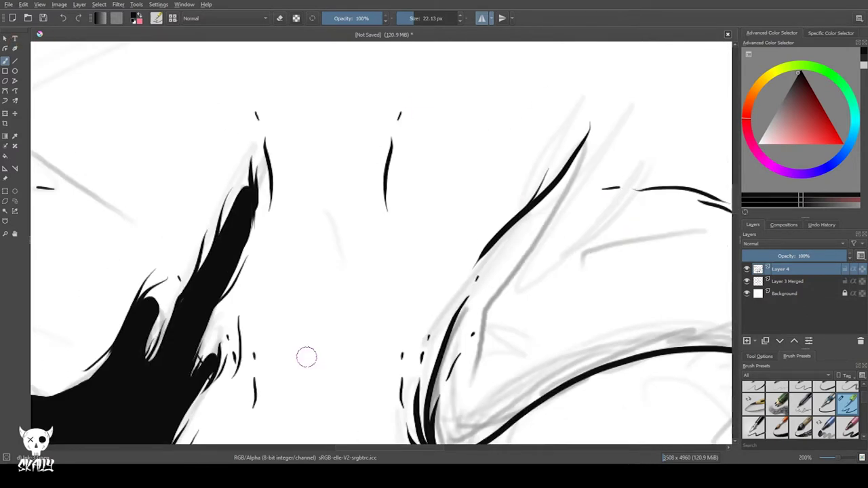
With mirroring off, erase the stray mirrored dashes on the forehead and around the X eye, then restore mirrored painting
scroll(305, 356, down, 2)
key(e)
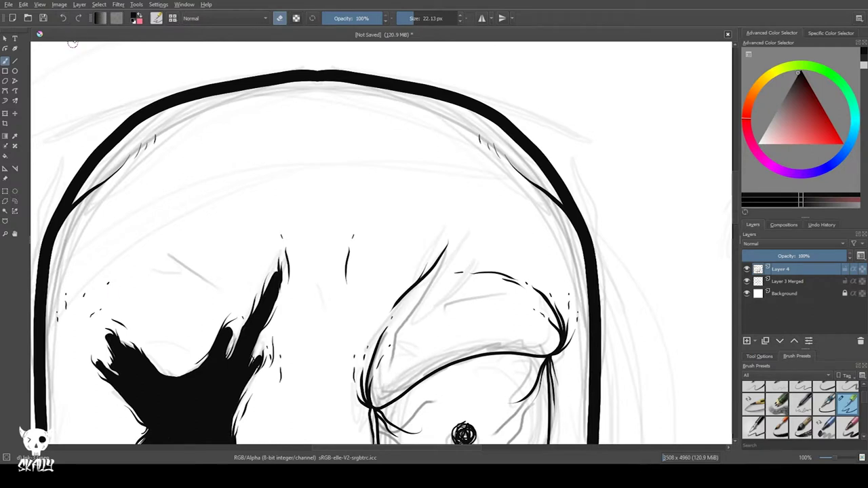
drag(349, 246, 352, 236)
drag(187, 315, 207, 242)
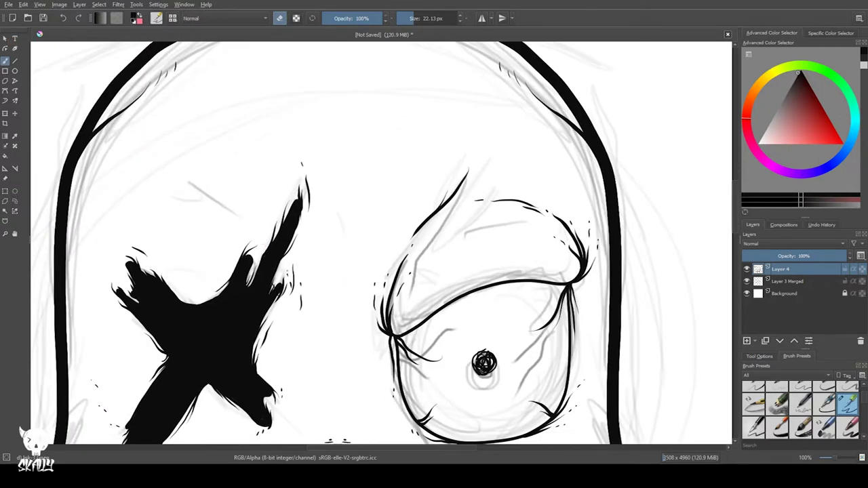
drag(292, 373, 360, 254)
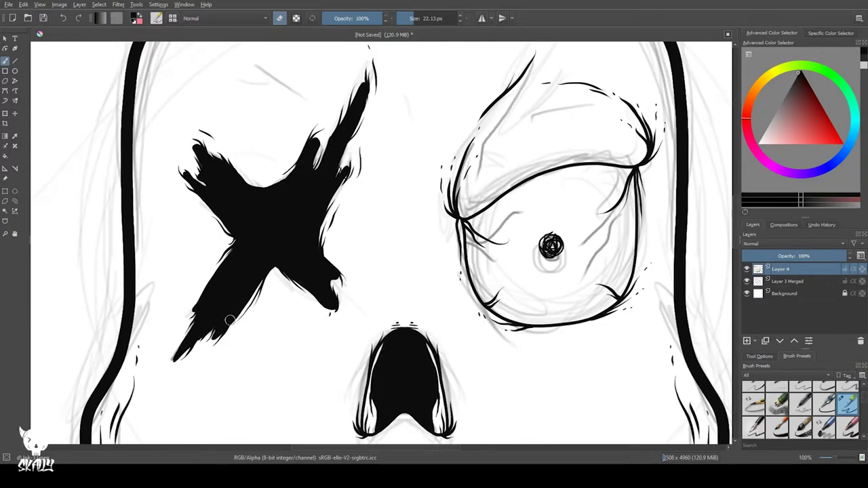
mouse_move(231, 43)
mouse_down()
mouse_move(215, 153)
mouse_move(191, 226)
mouse_up()
click(481, 19)
click(279, 18)
Ink a long and a short mirrored pair of drips beside the jaw with a 31.50 px brush, adding inner highlights
scroll(203, 311, down, 5)
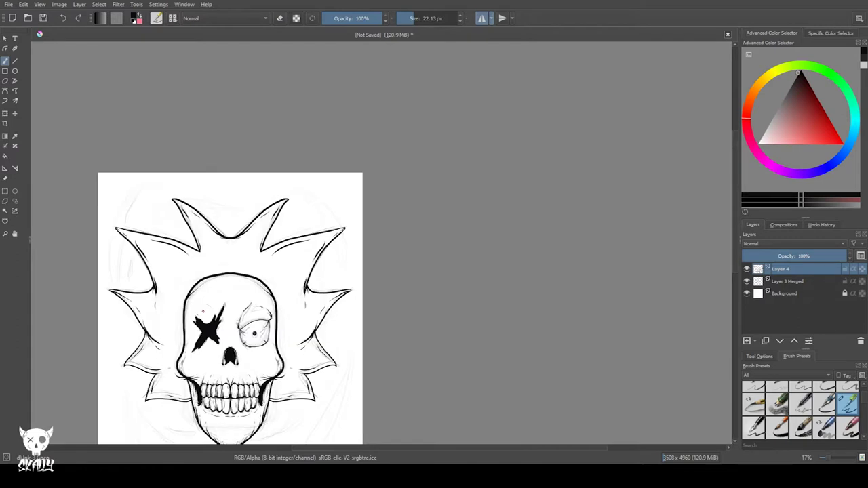
drag(154, 203, 305, 91)
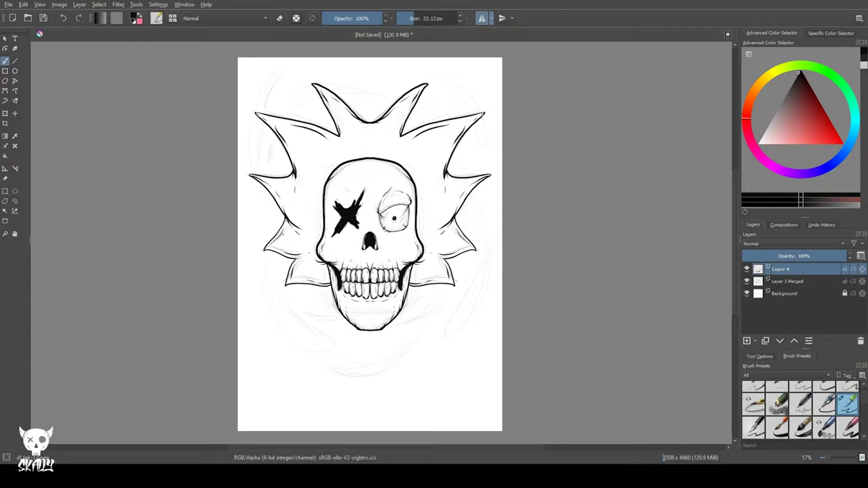
scroll(303, 304, up, 2)
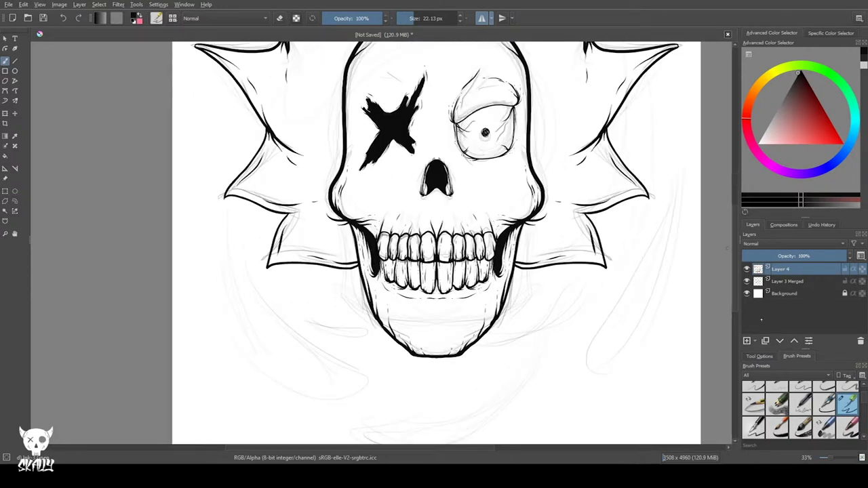
drag(551, 291, 477, 277)
mouse_move(580, 184)
mouse_down()
mouse_move(593, 186)
mouse_move(594, 178)
mouse_move(568, 204)
mouse_move(588, 188)
mouse_up()
key(ctrl+z)
click(415, 18)
drag(561, 284, 519, 347)
drag(512, 350, 503, 357)
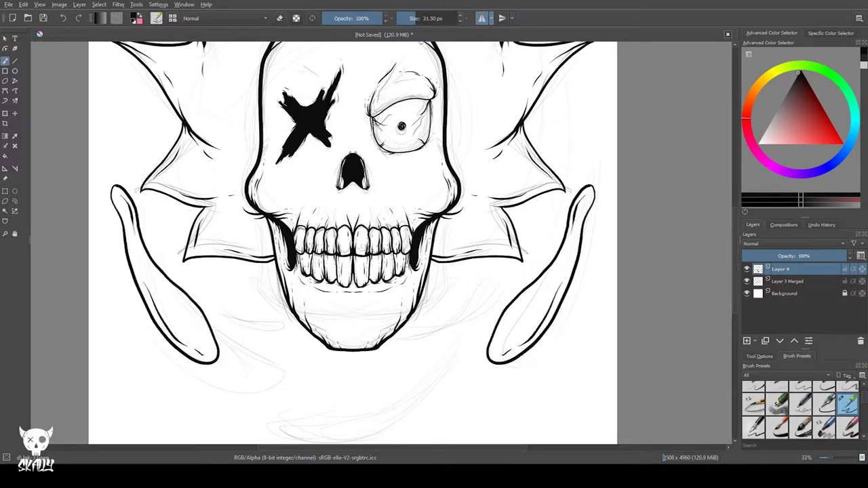
drag(418, 309, 483, 210)
mouse_move(558, 181)
mouse_down()
mouse_move(555, 203)
mouse_move(554, 182)
mouse_up()
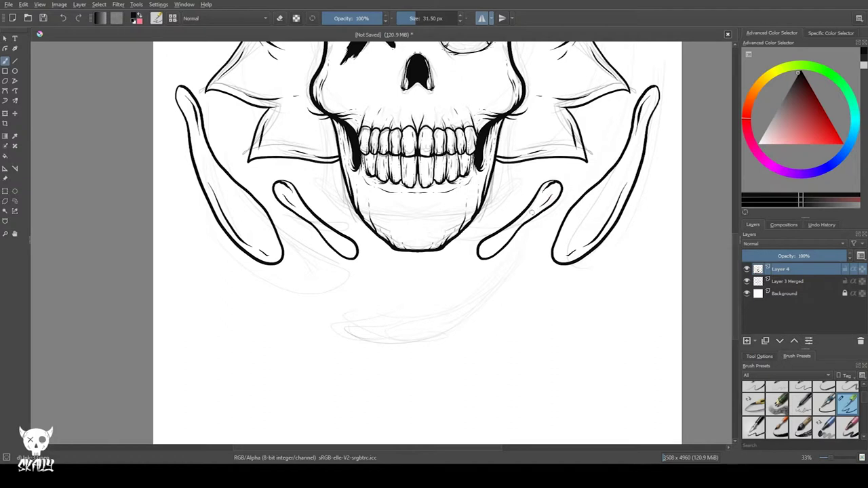
Turn off mirroring and ink a single large curved drip beneath the chin with highlight marks inside it
drag(272, 288, 340, 263)
mouse_move(588, 238)
mouse_down()
mouse_move(397, 307)
mouse_move(411, 314)
mouse_up()
key(ctrl+z)
click(482, 18)
mouse_move(358, 149)
mouse_down()
mouse_move(353, 235)
mouse_move(332, 257)
mouse_up()
drag(447, 413, 486, 304)
mouse_move(591, 242)
mouse_down()
mouse_move(504, 305)
mouse_move(592, 242)
mouse_up()
drag(579, 255, 547, 278)
drag(371, 178, 343, 275)
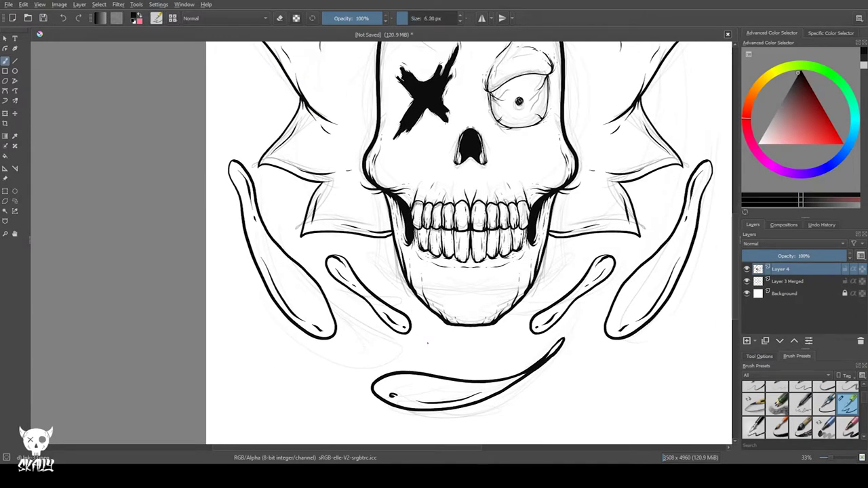
Ink a small wavy drip above the large chin drip with a 15.58 px brush and add highlight marks inside the drips
drag(366, 337, 439, 361)
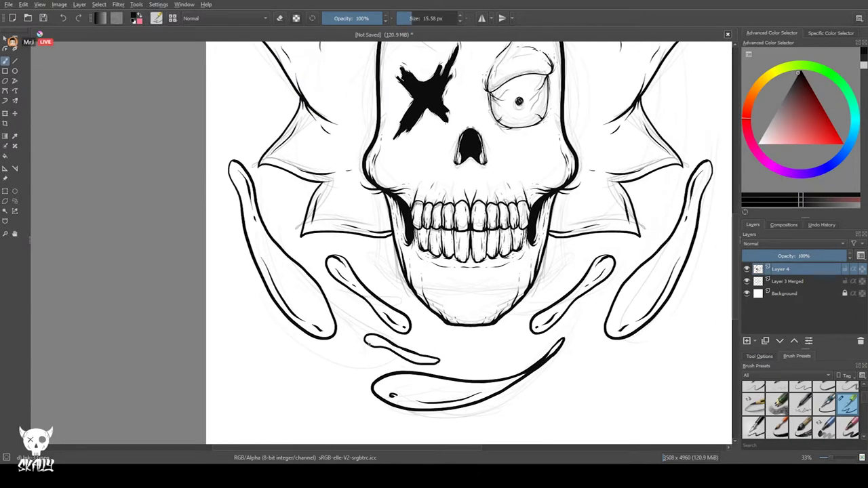
key(1)
key(ctrl+z)
mouse_move(579, 365)
mouse_down()
mouse_move(515, 361)
mouse_move(574, 371)
mouse_up()
drag(451, 354, 499, 366)
drag(423, 356, 430, 354)
drag(273, 86, 283, 94)
drag(233, 85, 285, 153)
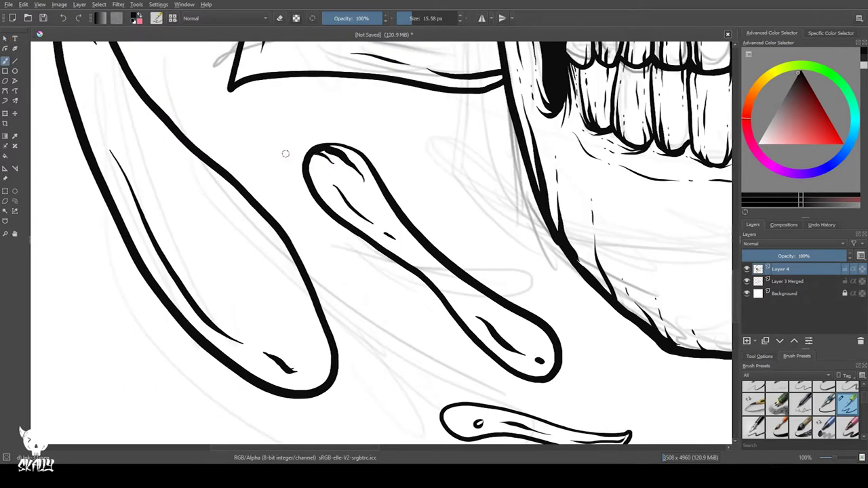
Erase the rough mark in the lower end of the long left drip and redraw it as a small hook
key(e)
drag(264, 355, 278, 365)
key(e)
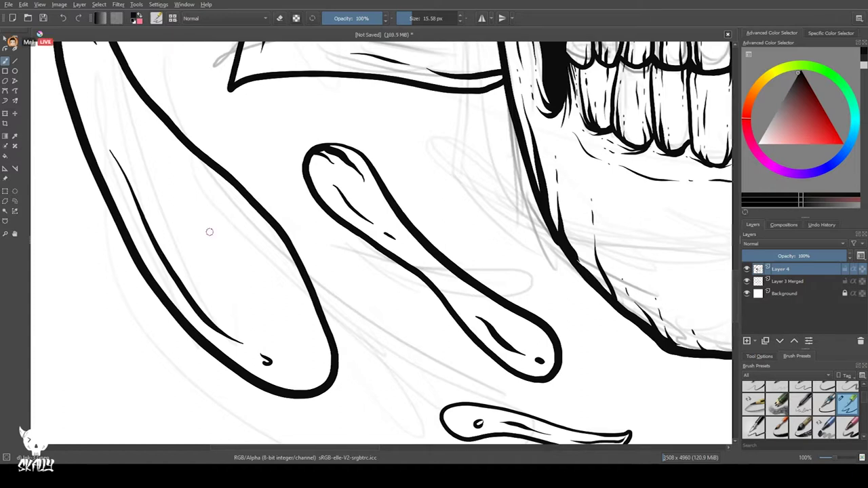
Ink a long drip passing behind the upper-left hair spike and a small drip beside it, with inner highlights
scroll(211, 233, down, 2)
space+drag(177, 51, 283, 414)
mouse_move(285, 164)
mouse_down()
mouse_move(274, 189)
mouse_move(285, 168)
mouse_up()
drag(244, 120, 240, 263)
mouse_move(280, 111)
mouse_down()
mouse_move(255, 212)
mouse_move(230, 384)
mouse_move(215, 273)
mouse_move(233, 181)
mouse_move(319, 79)
mouse_up()
drag(229, 269, 223, 340)
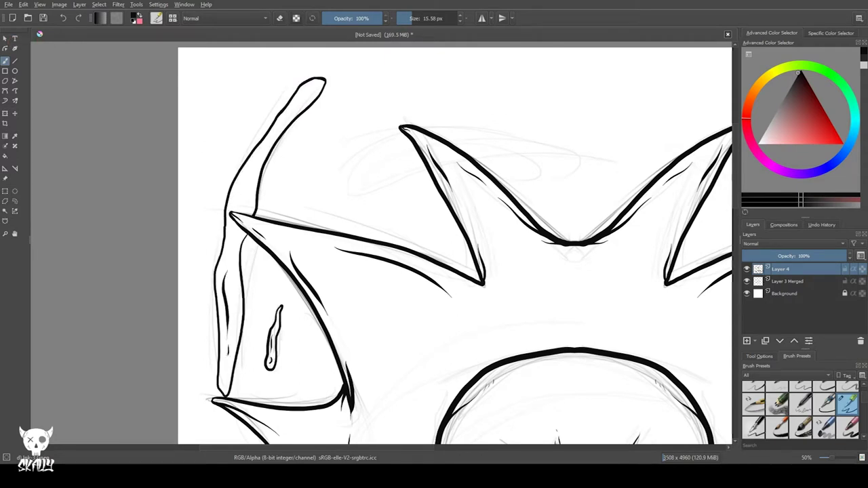
drag(288, 263, 271, 138)
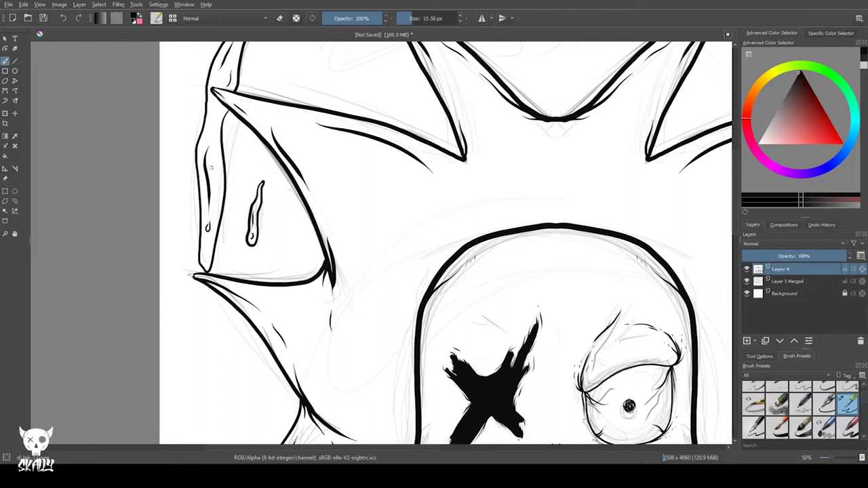
Ink a slim drip running from the top-left hair spike into the gap between the two top spikes
drag(372, 43, 187, 196)
mouse_move(201, 161)
mouse_down()
mouse_move(222, 194)
mouse_move(205, 174)
mouse_up()
mouse_move(200, 157)
mouse_down()
mouse_move(363, 178)
mouse_move(398, 188)
mouse_up()
drag(269, 181, 395, 190)
drag(250, 166, 297, 172)
Ink a long drip behind the upper-right hair spike and small drips above and below that spike, with inner highlights
drag(497, 163, 186, 151)
mouse_move(245, 119)
mouse_down()
mouse_move(372, 232)
mouse_move(396, 339)
mouse_move(401, 248)
mouse_move(335, 167)
mouse_move(390, 231)
mouse_up()
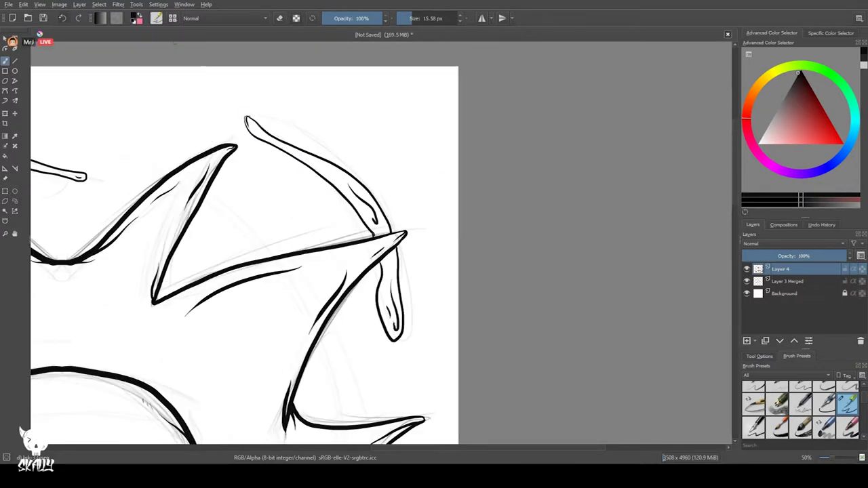
drag(254, 165, 306, 51)
mouse_move(276, 107)
mouse_down()
mouse_move(312, 145)
mouse_move(326, 143)
mouse_up()
drag(312, 132, 318, 140)
mouse_move(375, 218)
mouse_down()
mouse_move(383, 275)
mouse_move(366, 226)
mouse_up()
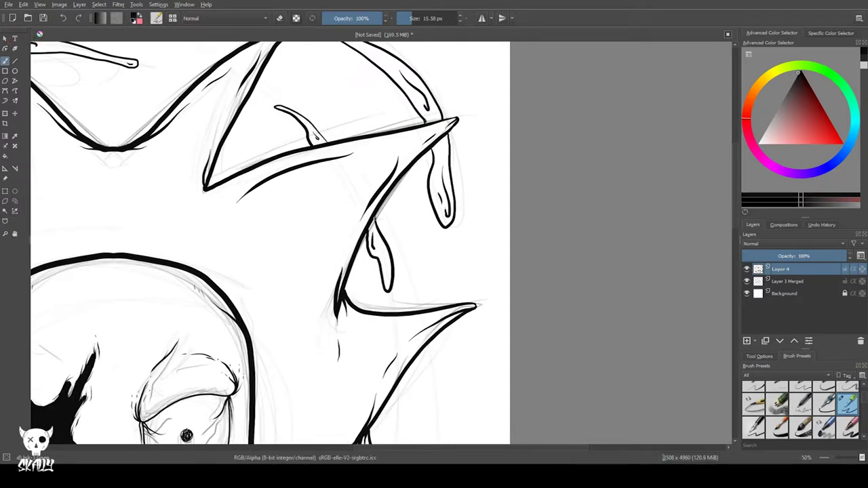
Ink a pointed, wide-bottomed drip in the gap between the middle and lower right hair spikes, with a highlight inside
drag(381, 285, 311, 92)
mouse_move(369, 162)
mouse_down()
mouse_move(355, 180)
mouse_move(365, 324)
mouse_move(354, 237)
mouse_move(366, 158)
mouse_up()
key(ctrl+z)
mouse_move(369, 239)
mouse_down()
mouse_move(362, 305)
mouse_move(356, 248)
mouse_up()
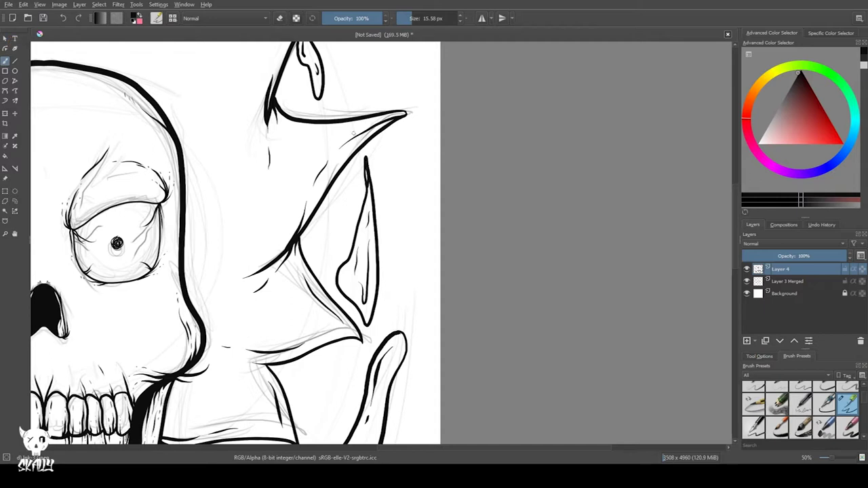
Add accent lines around the pointed drip between the middle and lower right hair spikes and the drip below it
key(e)
drag(364, 163, 387, 254)
key(e)
drag(379, 307, 390, 187)
drag(419, 208, 403, 295)
drag(410, 305, 395, 356)
Ink accent lines alongside the large and diagonal drips at the lower right of the jaw
drag(362, 313, 317, 350)
mouse_move(303, 344)
mouse_down()
mouse_move(411, 200)
mouse_move(337, 275)
mouse_up()
key(ctrl+z)
mouse_move(384, 217)
mouse_down()
mouse_move(345, 273)
mouse_move(299, 317)
mouse_up()
click(63, 18)
drag(345, 266, 294, 321)
drag(359, 300, 350, 353)
mouse_move(288, 373)
mouse_down()
mouse_move(412, 241)
mouse_move(319, 310)
mouse_up()
drag(360, 295, 289, 324)
Ink curved accent lines around the small and large horizontal drips beneath the chin
drag(216, 234, 362, 246)
mouse_move(252, 252)
mouse_down()
mouse_move(296, 319)
mouse_move(261, 278)
mouse_up()
drag(276, 240, 350, 252)
drag(249, 167, 349, 204)
key(ctrl+z)
Ink accent lines alongside the diagonal drip and the long outer drip at the lower left of the jaw
drag(232, 141, 286, 190)
key(ctrl+z)
drag(255, 153, 279, 178)
drag(211, 106, 258, 153)
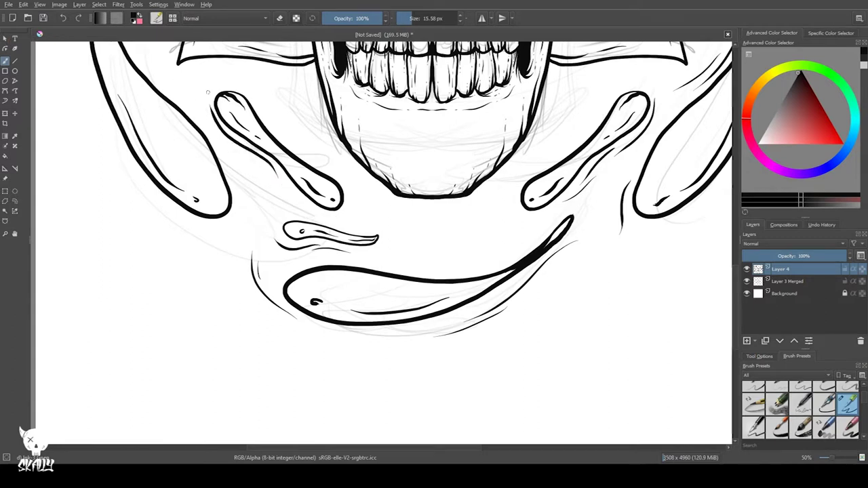
drag(211, 89, 210, 99)
drag(82, 109, 213, 191)
Ink a drip between the middle and lower left hair spikes, with an inner highlight and accent lines around it
scroll(211, 191, up, 5)
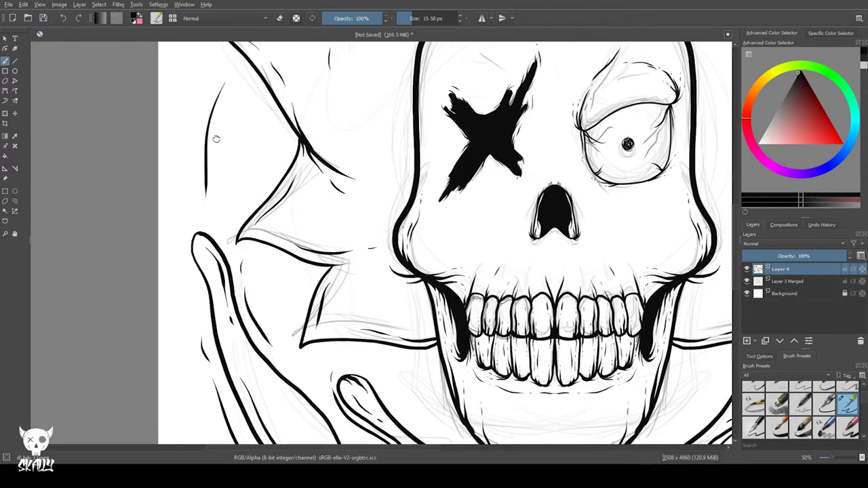
mouse_move(239, 157)
mouse_down()
mouse_move(235, 145)
mouse_move(249, 160)
mouse_up()
key(ctrl+z)
key(ctrl+z)
mouse_move(251, 163)
mouse_down()
mouse_move(245, 197)
mouse_move(252, 171)
mouse_move(214, 243)
mouse_up()
key(e)
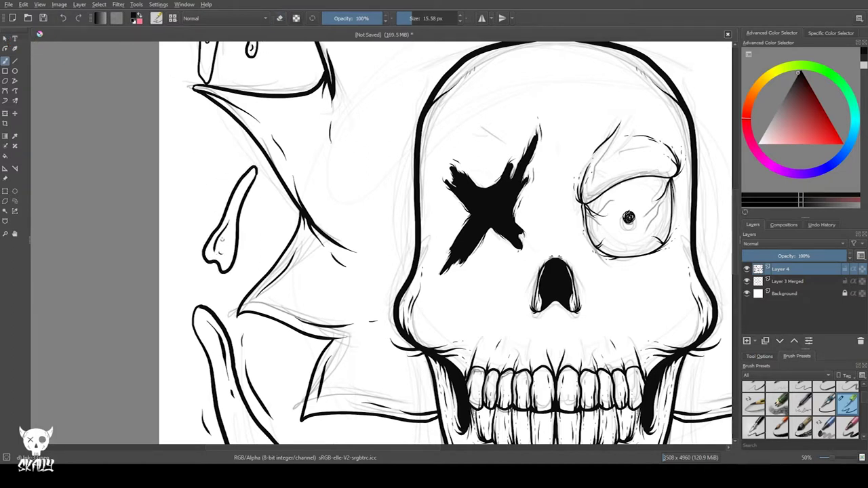
mouse_move(256, 169)
mouse_down()
mouse_move(248, 202)
mouse_move(198, 261)
mouse_up()
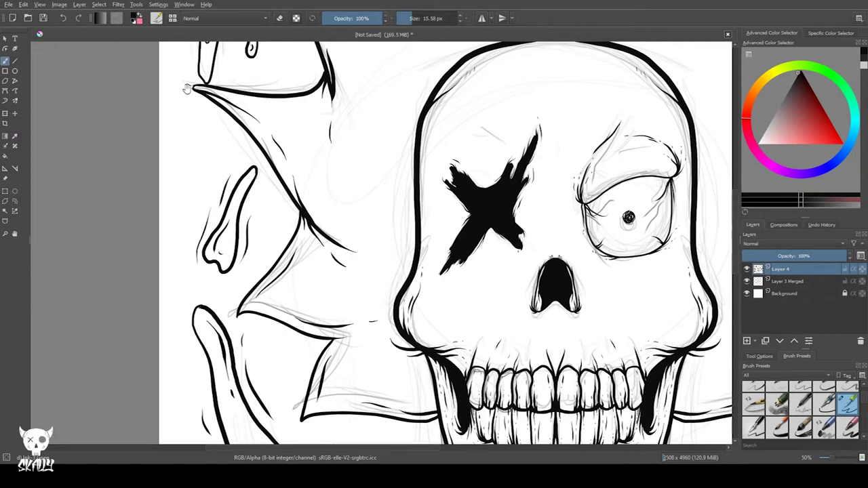
Ink accent lines around the long and small drips beside the upper-left hair spike
drag(212, 171, 224, 296)
drag(202, 141, 203, 197)
drag(272, 106, 261, 134)
drag(234, 139, 227, 284)
drag(345, 96, 307, 177)
drag(279, 124, 238, 173)
drag(288, 101, 228, 177)
Ink accent lines beneath the slim drip that runs into the gap between the two top hair spikes
drag(410, 206, 208, 189)
mouse_move(276, 160)
mouse_down()
mouse_move(387, 179)
mouse_move(366, 168)
mouse_up()
key(ctrl+z)
drag(306, 163, 346, 174)
Ink accent lines around the drips above and below the upper-right hair spike
mouse_move(464, 195)
mouse_down()
mouse_move(497, 223)
mouse_move(469, 209)
mouse_up()
drag(556, 143, 601, 187)
mouse_move(623, 303)
mouse_down()
mouse_move(627, 357)
mouse_move(610, 373)
mouse_up()
drag(607, 363, 600, 384)
drag(670, 278, 654, 342)
drag(632, 374, 540, 198)
drag(532, 320, 504, 373)
Select Layer 4 and Layer 3 Merged together and move the artwork slightly down the page
scroll(484, 341, down, 4)
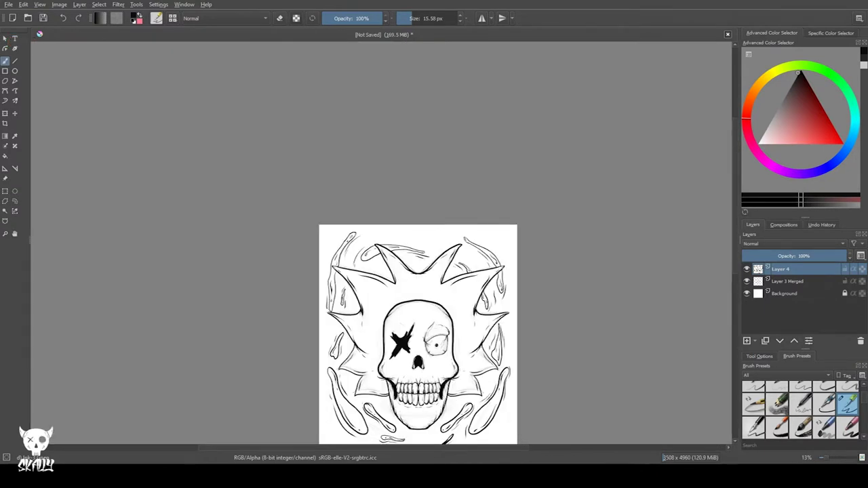
drag(527, 176, 494, 51)
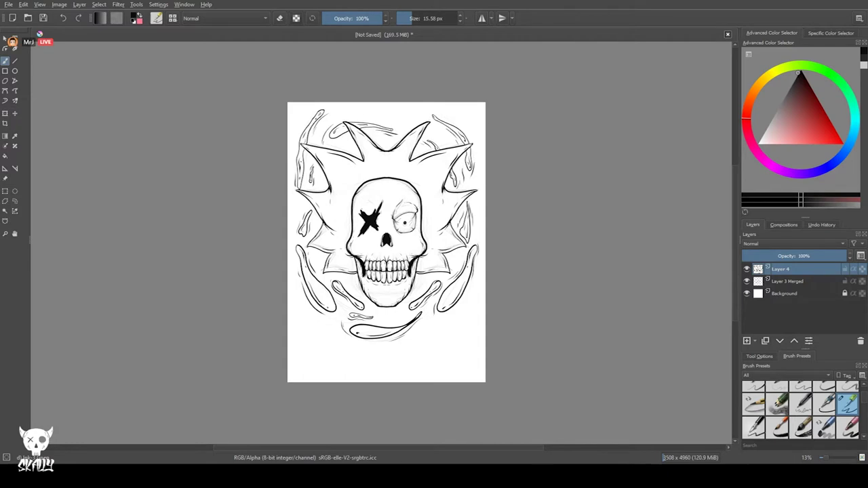
key(t)
shift+click(802, 281)
key(Down)
key(Down)
key(Down)
key(Down)
key(Down)
key(Down)
key(Down)
key(Down)
key(Down)
key(Down)
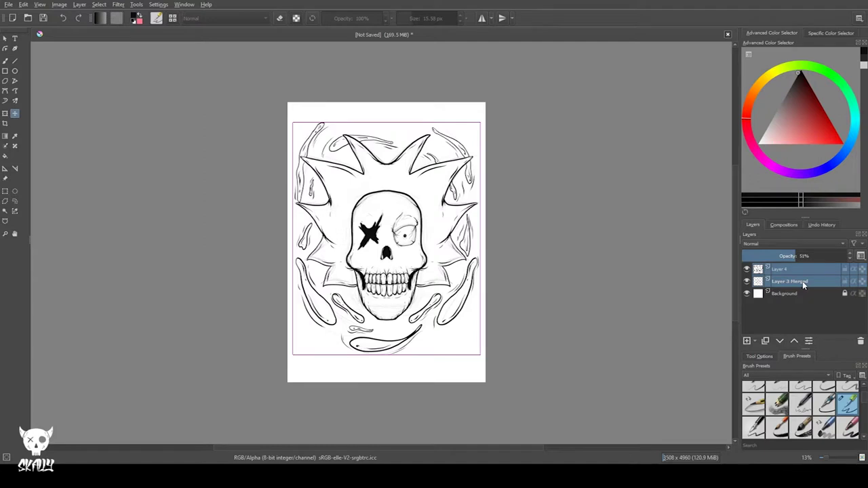
Hide the Layer 3 Merged sketch and add a new paint layer between it and Layer 4
click(802, 280)
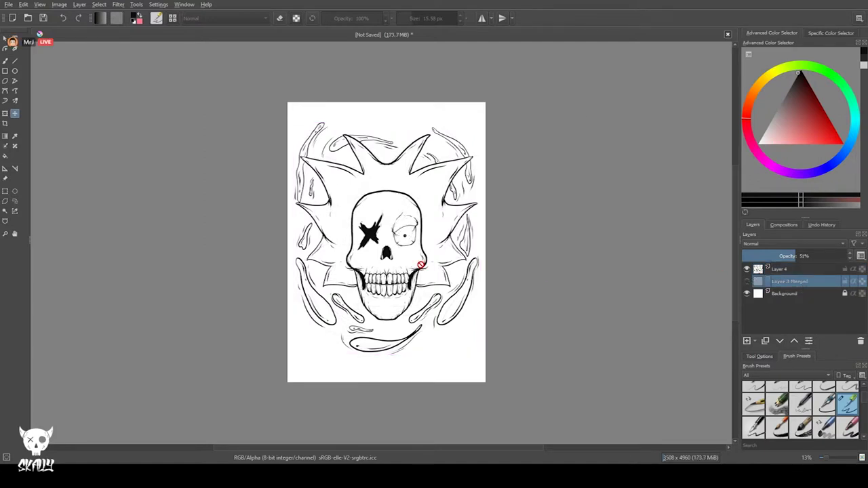
scroll(401, 300, up, 5)
scroll(400, 304, down, 2)
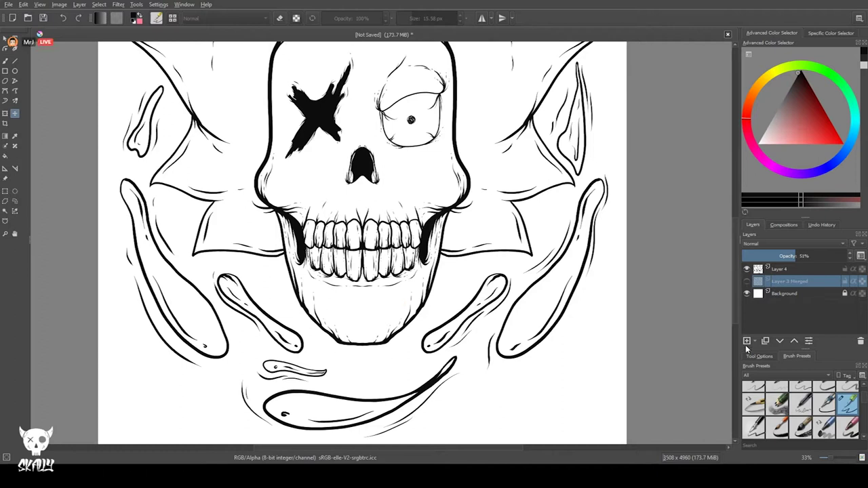
click(746, 342)
scroll(410, 215, up, 2)
scroll(410, 216, down, 1)
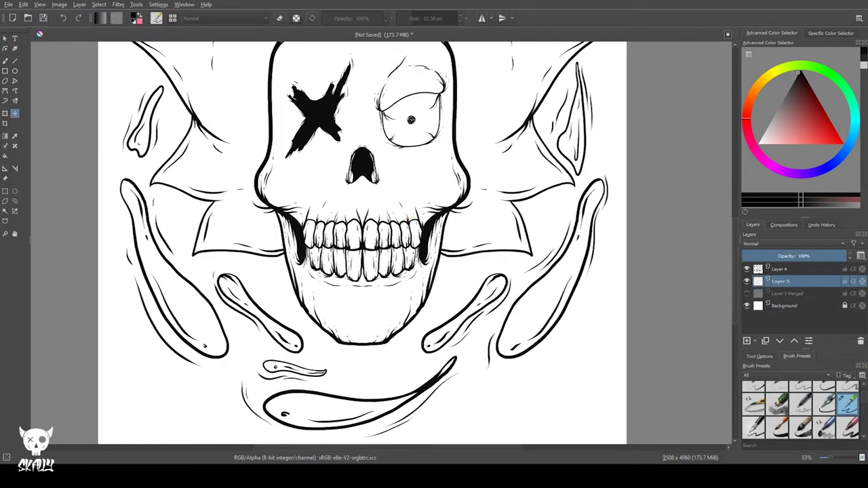
Set up a bright turquoise brush at 76.54 px with horizontal mirroring, then test it on the cheeks and undo the test
click(852, 103)
click(842, 143)
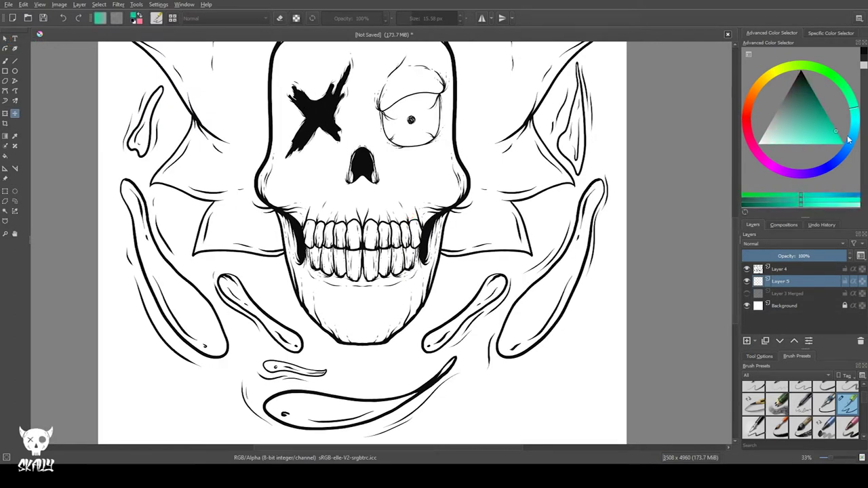
click(5, 62)
click(421, 18)
click(481, 18)
mouse_move(434, 177)
mouse_down()
mouse_move(433, 190)
mouse_move(440, 185)
mouse_up()
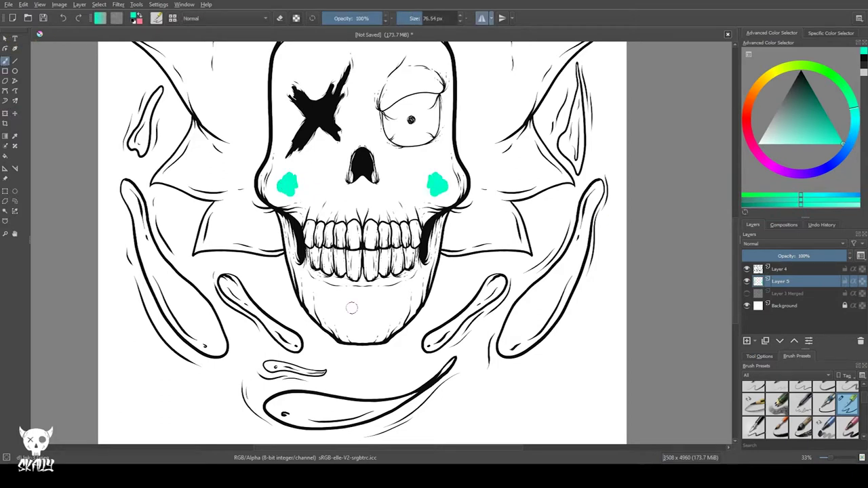
key(ctrl+z)
Fill the large outer drips and the diagonal drips on both sides of the jaw with mirrored turquoise
mouse_move(125, 194)
mouse_down()
mouse_move(139, 209)
mouse_move(139, 244)
mouse_move(196, 298)
mouse_move(222, 345)
mouse_move(178, 329)
mouse_move(146, 267)
mouse_move(174, 320)
mouse_move(193, 330)
mouse_move(166, 275)
mouse_move(204, 318)
mouse_up()
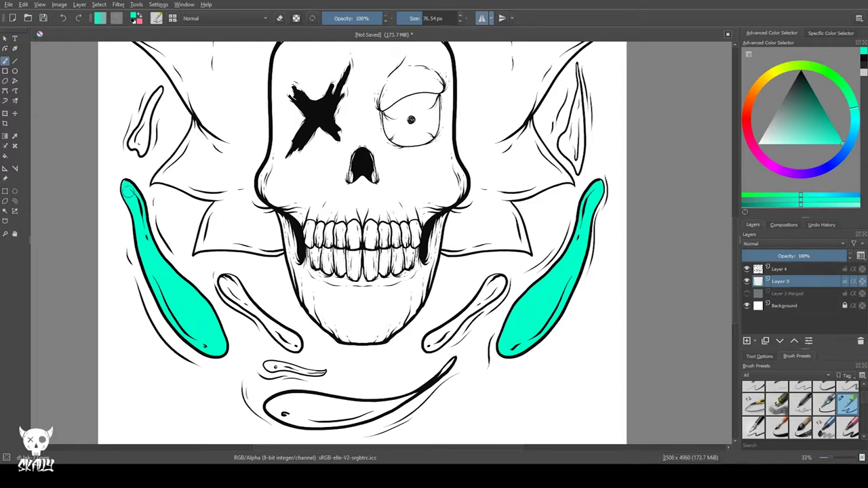
scroll(231, 272, up, 3)
mouse_move(227, 278)
mouse_down()
mouse_move(231, 270)
mouse_move(239, 274)
mouse_move(218, 268)
mouse_move(261, 310)
mouse_move(359, 376)
mouse_move(342, 390)
mouse_move(276, 319)
mouse_up()
drag(313, 417, 223, 278)
drag(223, 278, 209, 274)
Turn off mirroring and fill the small and large horizontal drips beneath the chin with turquoise
click(481, 18)
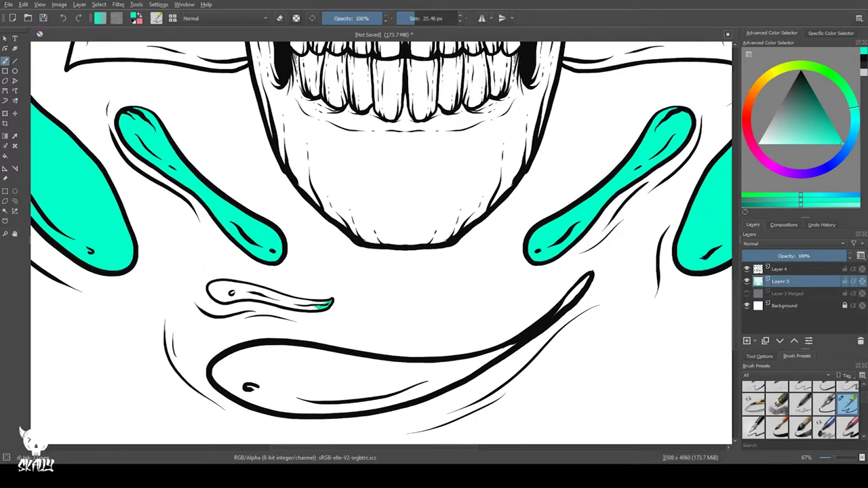
mouse_move(285, 302)
mouse_down()
mouse_move(244, 288)
mouse_move(213, 290)
mouse_up()
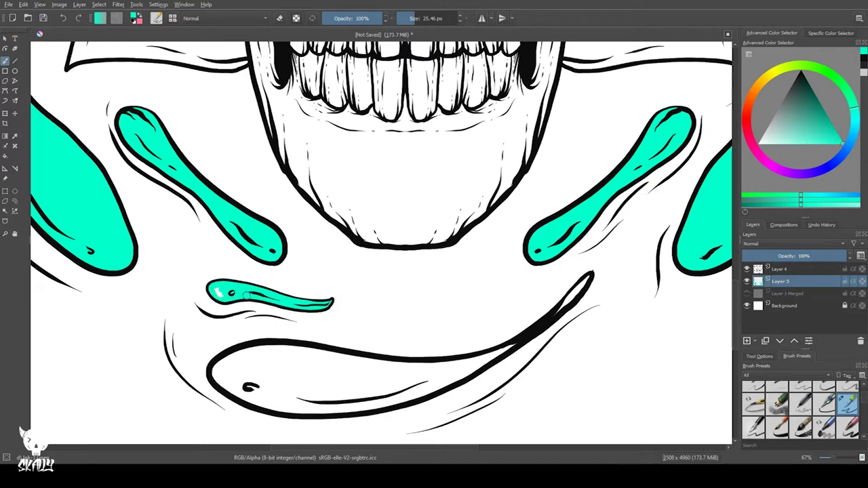
drag(223, 362, 180, 308)
drag(518, 254, 522, 248)
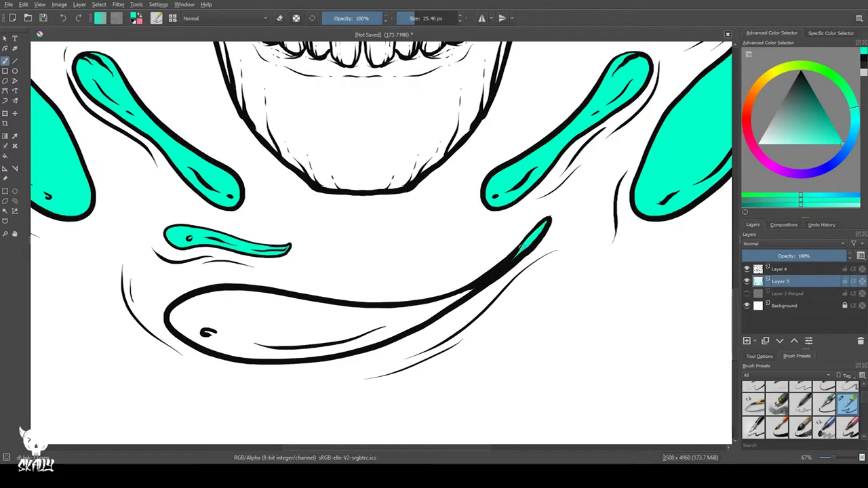
mouse_move(469, 291)
mouse_down()
mouse_move(440, 307)
mouse_move(194, 298)
mouse_move(217, 312)
mouse_move(425, 316)
mouse_move(295, 351)
mouse_move(396, 331)
mouse_move(433, 312)
mouse_move(342, 321)
mouse_move(334, 336)
mouse_move(200, 322)
mouse_move(185, 333)
mouse_move(236, 352)
mouse_up()
drag(315, 356, 196, 339)
Fill the drip between the middle and lower left hair spikes with turquoise
mouse_move(79, 137)
mouse_down()
mouse_move(188, 253)
mouse_move(448, 474)
mouse_up()
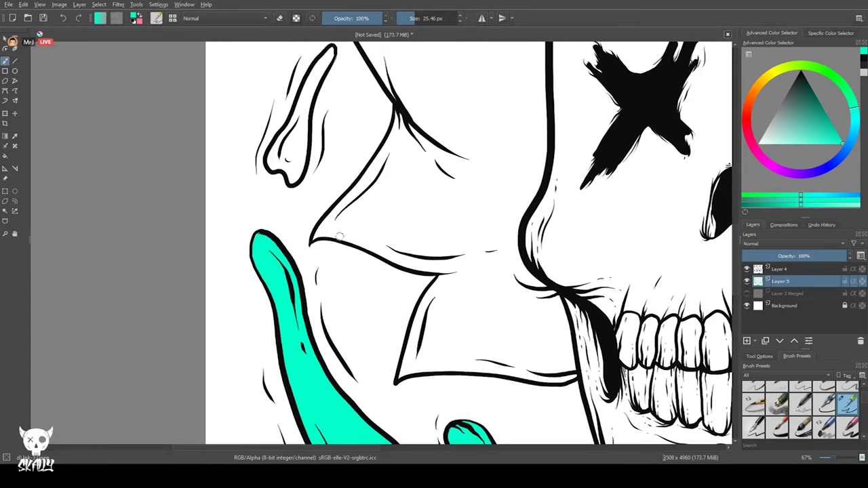
drag(255, 154, 260, 246)
mouse_move(335, 141)
mouse_down()
mouse_move(298, 266)
mouse_move(301, 204)
mouse_up()
drag(273, 242, 287, 258)
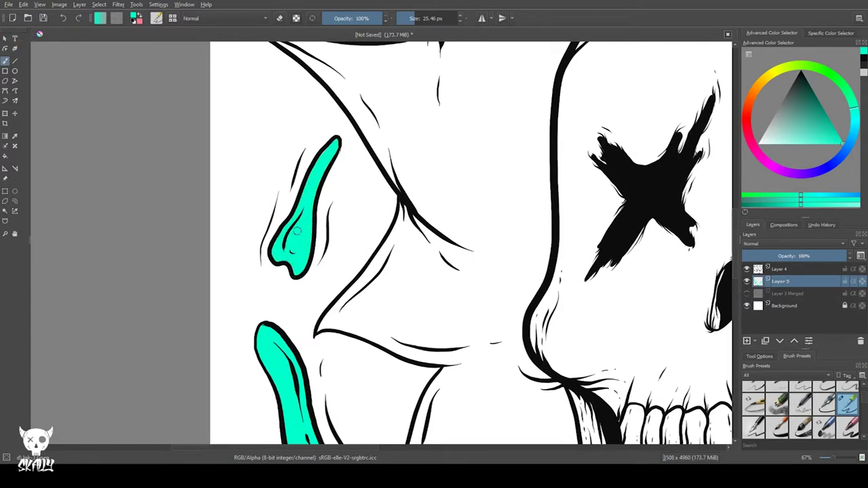
Switch to the line art on Layer 4 and set the brush to black at 9.39 px
drag(488, 299, 174, 93)
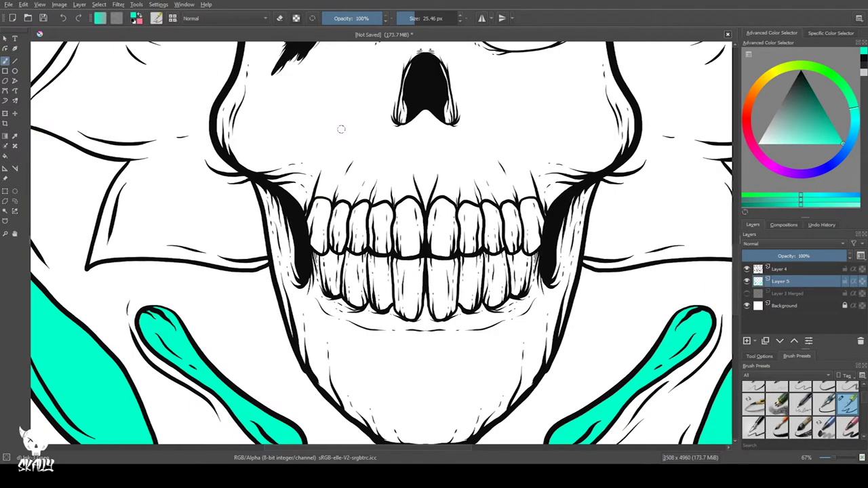
key(Page_Up)
ctrl+click(416, 99)
shift+drag(408, 240, 400, 240)
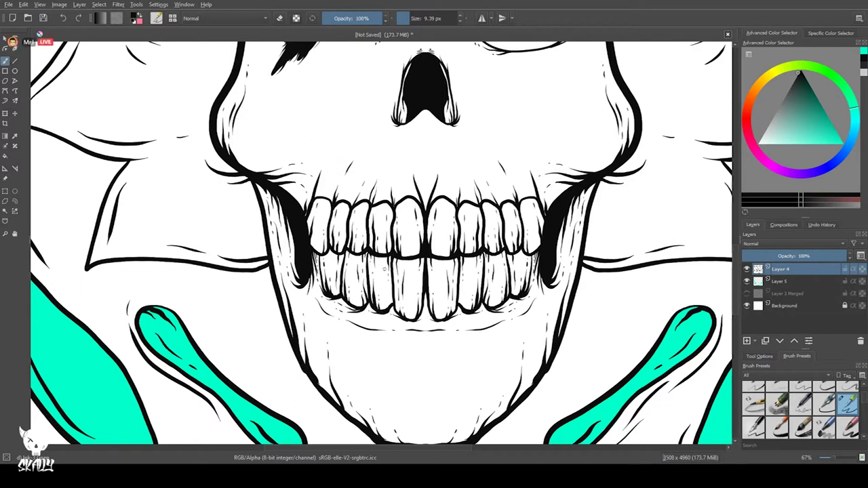
mouse_move(412, 261)
mouse_down()
mouse_move(410, 287)
mouse_move(455, 331)
mouse_move(471, 254)
mouse_up()
key(ctrl+z)
key(ctrl+z)
key(ctrl+z)
Ink drool running over the lower teeth onto the chin with a detached drop below, and sample the drips' turquoise
drag(446, 361, 483, 305)
drag(480, 360, 482, 363)
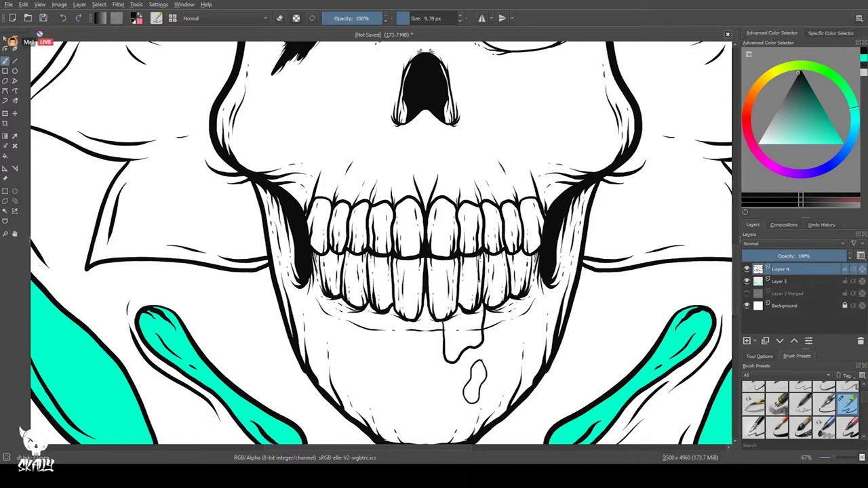
drag(443, 320, 440, 260)
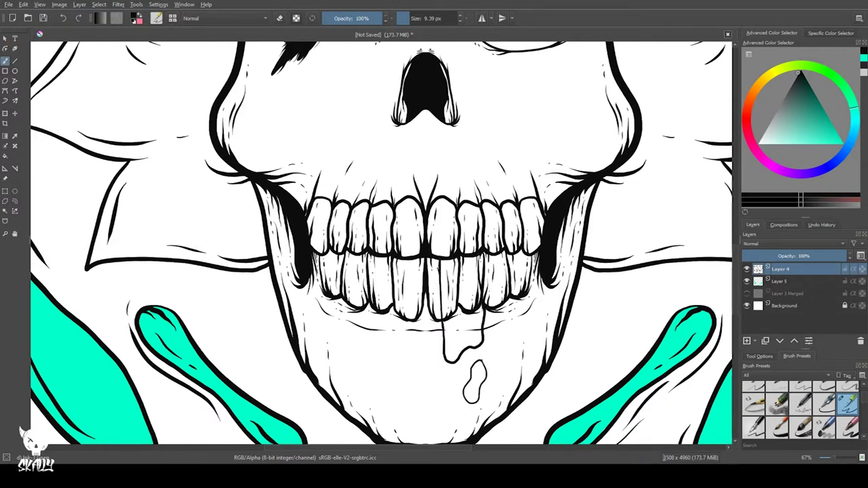
drag(442, 278, 438, 260)
drag(448, 332, 452, 354)
ctrl+click(597, 414)
mouse_move(456, 261)
mouse_down()
mouse_move(443, 274)
mouse_move(459, 273)
mouse_move(445, 295)
mouse_up()
key(ctrl+z)
key(ctrl+z)
On Layer 5, fill the drool over the lower teeth and chin and the detached drop with turquoise
key(Page_Down)
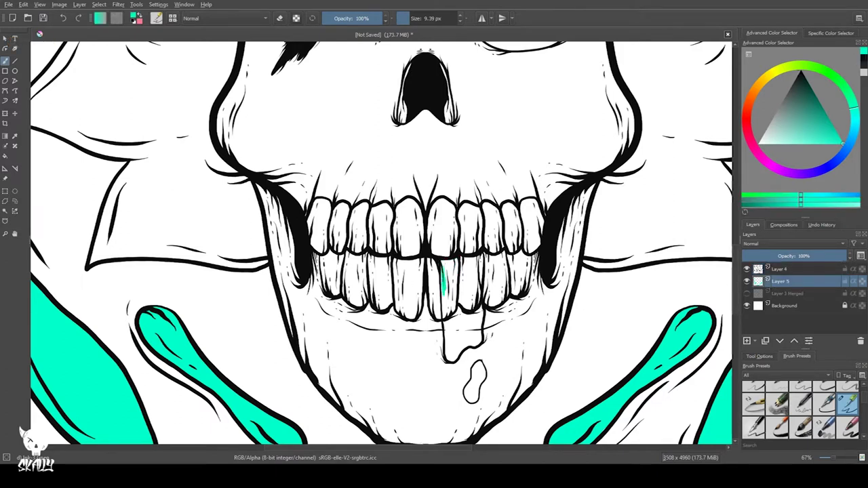
mouse_move(444, 329)
mouse_down()
mouse_move(447, 359)
mouse_move(467, 346)
mouse_move(480, 315)
mouse_move(476, 261)
mouse_move(477, 341)
mouse_move(465, 344)
mouse_up()
drag(461, 308, 454, 358)
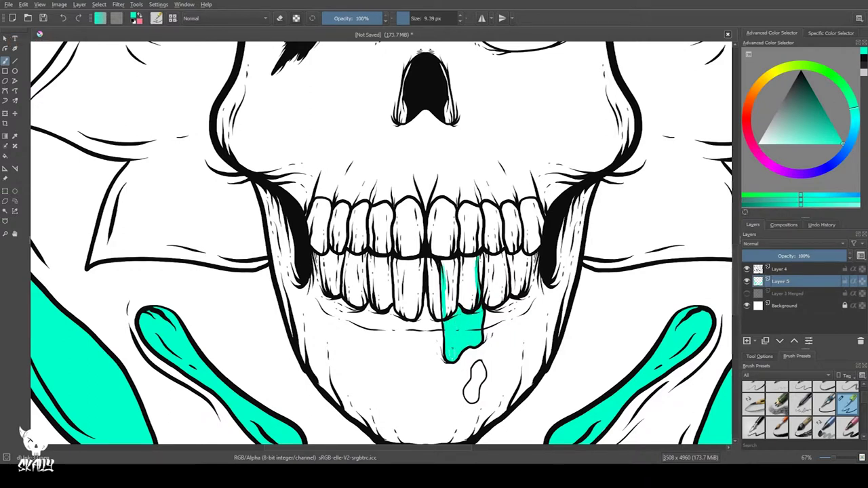
drag(469, 272, 469, 310)
mouse_move(463, 274)
mouse_down()
mouse_move(463, 309)
mouse_move(453, 310)
mouse_up()
drag(447, 276, 447, 315)
drag(468, 258, 468, 277)
mouse_move(461, 257)
mouse_down()
mouse_move(461, 285)
mouse_move(444, 279)
mouse_up()
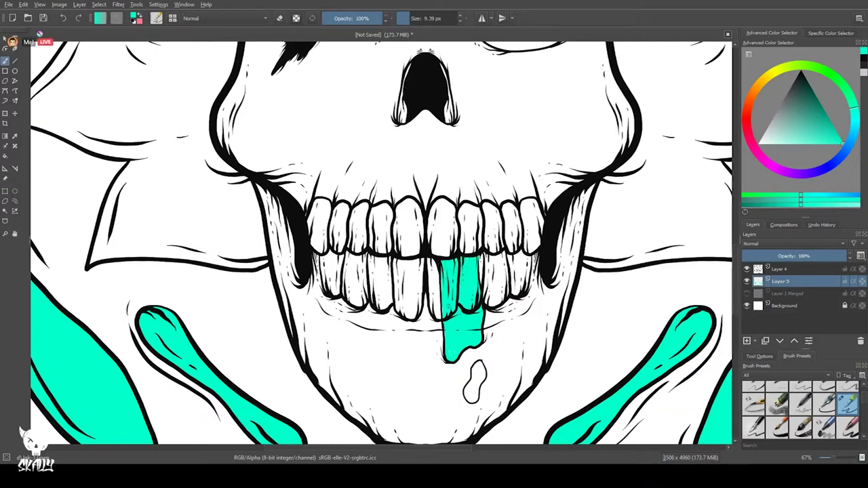
drag(472, 370, 479, 387)
drag(476, 383, 469, 398)
Fill the small drip between the upper and middle left hair spikes with turquoise
drag(305, 203, 567, 373)
drag(215, 165, 257, 474)
drag(340, 182, 329, 221)
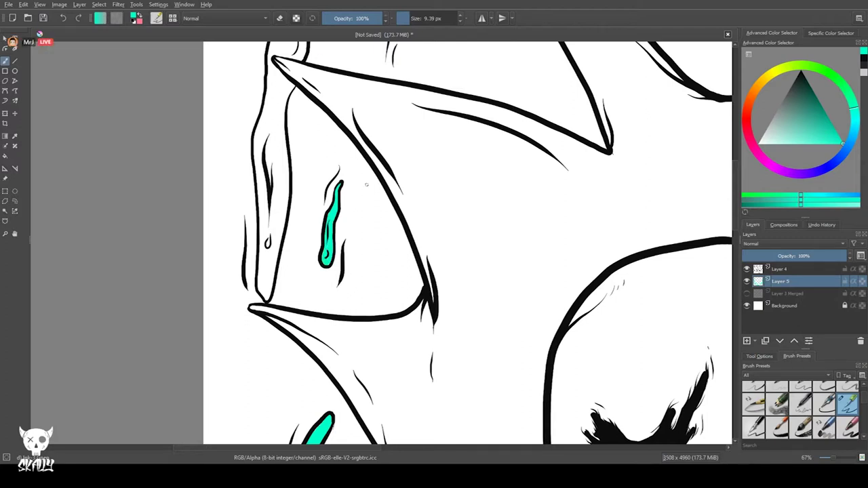
Fill the part of the long drip below the upper-left hair spike with turquoise
scroll(489, 160, down, 3)
scroll(490, 161, up, 2)
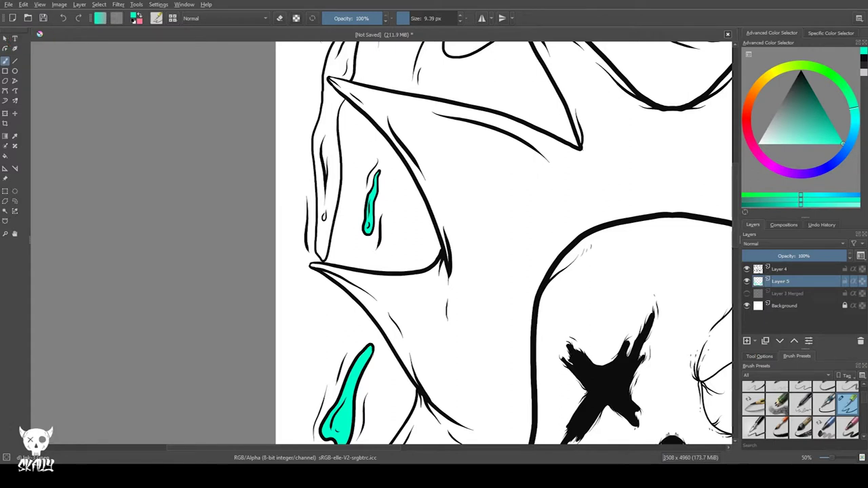
scroll(313, 238, up, 2)
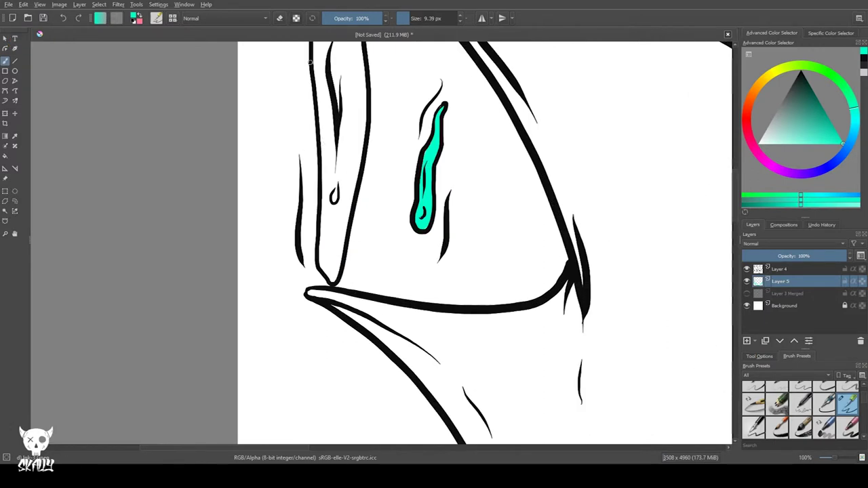
mouse_move(329, 154)
mouse_down()
mouse_move(326, 237)
mouse_move(342, 234)
mouse_move(353, 162)
mouse_move(334, 280)
mouse_move(322, 261)
mouse_move(326, 274)
mouse_up()
mouse_move(339, 121)
mouse_down()
mouse_move(324, 136)
mouse_move(329, 81)
mouse_move(354, 152)
mouse_move(364, 115)
mouse_move(355, 110)
mouse_move(382, 232)
mouse_up()
mouse_move(344, 185)
mouse_down()
mouse_move(346, 225)
mouse_move(377, 147)
mouse_up()
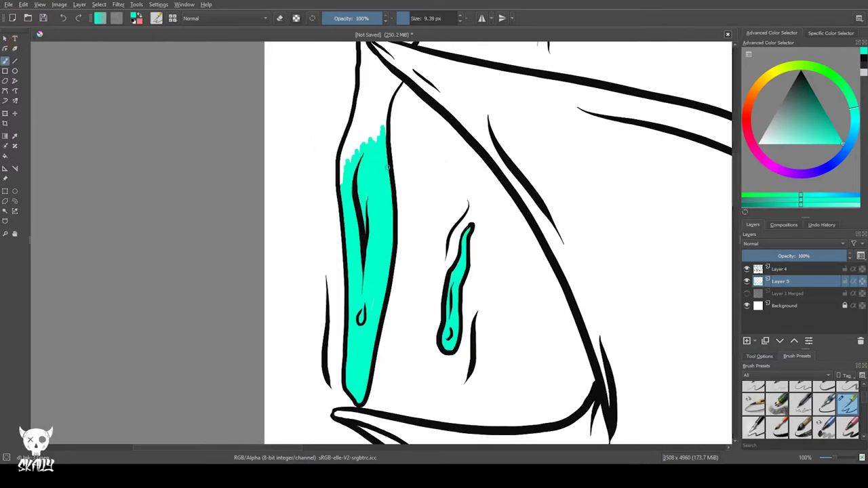
drag(384, 109, 395, 167)
mouse_move(354, 234)
mouse_down()
mouse_move(366, 187)
mouse_move(355, 208)
mouse_move(378, 162)
mouse_move(396, 172)
mouse_up()
drag(379, 200, 368, 173)
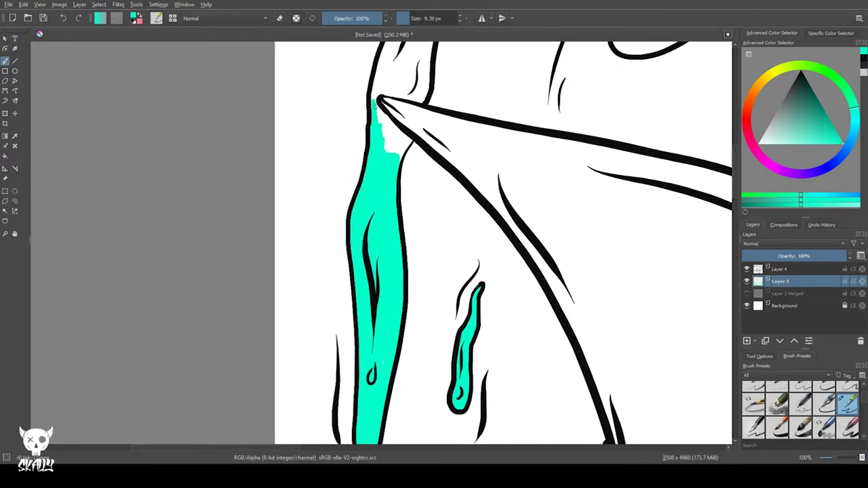
mouse_move(411, 140)
mouse_down()
mouse_move(382, 134)
mouse_move(400, 137)
mouse_move(387, 161)
mouse_move(395, 142)
mouse_up()
Fill the part of the long drip above the upper-left hair spike with turquoise up to its rounded tip
mouse_move(418, 178)
mouse_down()
mouse_move(434, 170)
mouse_move(427, 135)
mouse_move(393, 168)
mouse_move(400, 114)
mouse_move(449, 87)
mouse_move(404, 199)
mouse_up()
mouse_move(383, 189)
mouse_down()
mouse_move(425, 137)
mouse_move(411, 182)
mouse_move(420, 172)
mouse_move(454, 92)
mouse_move(441, 149)
mouse_move(474, 88)
mouse_move(463, 78)
mouse_move(497, 82)
mouse_up()
mouse_move(497, 81)
mouse_down()
mouse_move(447, 168)
mouse_move(487, 117)
mouse_move(446, 154)
mouse_move(444, 132)
mouse_move(477, 109)
mouse_up()
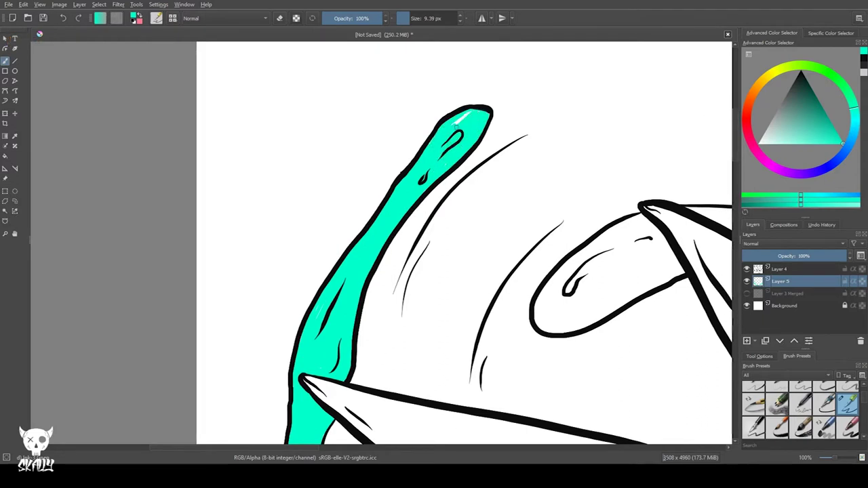
Fill the rounded end of the drip on the outer side of the top-left hair spike with turquoise
drag(562, 194, 325, 188)
mouse_move(392, 210)
mouse_down()
mouse_move(442, 263)
mouse_move(425, 275)
mouse_move(414, 280)
mouse_move(399, 251)
mouse_move(406, 238)
mouse_move(393, 239)
mouse_move(390, 217)
mouse_move(345, 242)
mouse_up()
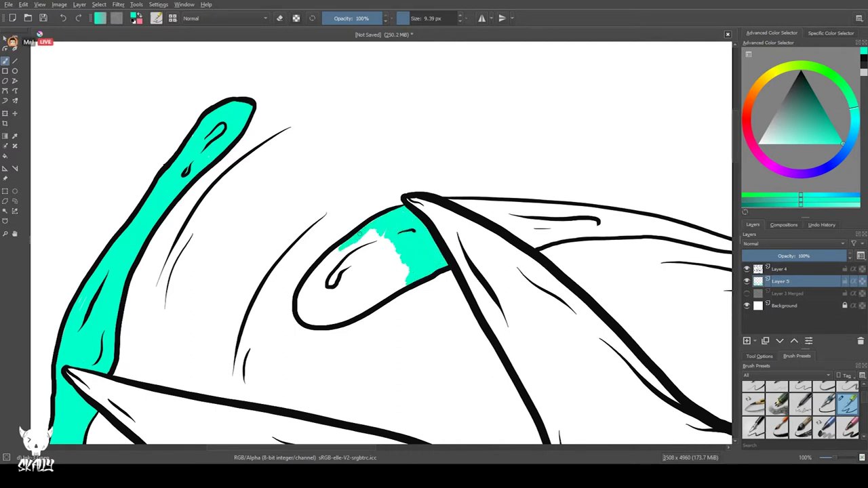
mouse_move(302, 291)
mouse_down()
mouse_move(333, 272)
mouse_move(370, 228)
mouse_move(378, 247)
mouse_move(401, 261)
mouse_move(390, 246)
mouse_move(390, 272)
mouse_move(376, 291)
mouse_move(392, 275)
mouse_move(384, 288)
mouse_move(405, 284)
mouse_move(312, 318)
mouse_up()
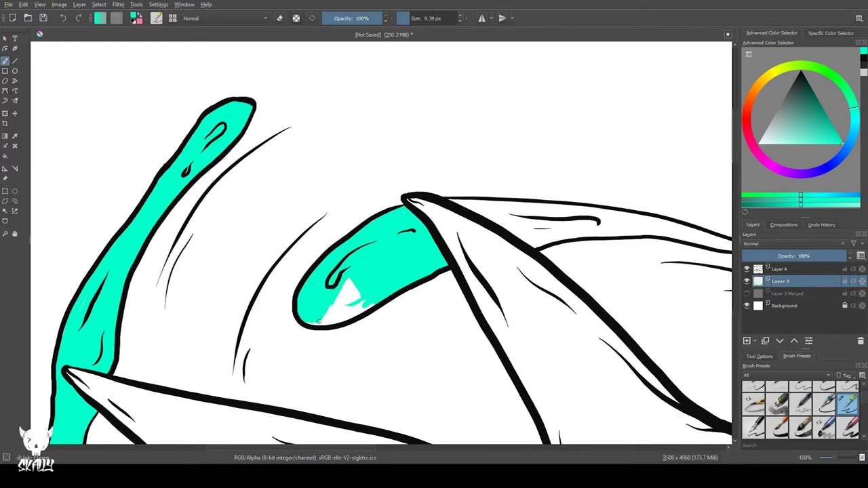
drag(364, 301, 344, 285)
Fill the tapering part of that drip in the gap between the two top hair spikes with turquoise
drag(421, 214, 202, 240)
mouse_move(563, 281)
mouse_down()
mouse_move(470, 255)
mouse_move(510, 268)
mouse_move(470, 269)
mouse_move(451, 249)
mouse_move(372, 236)
mouse_move(370, 246)
mouse_move(428, 258)
mouse_move(362, 257)
mouse_move(382, 251)
mouse_move(242, 233)
mouse_move(261, 238)
mouse_move(260, 225)
mouse_move(335, 241)
mouse_move(282, 230)
mouse_move(324, 233)
mouse_up()
mouse_move(370, 263)
mouse_down()
mouse_move(334, 265)
mouse_move(276, 248)
mouse_move(338, 255)
mouse_up()
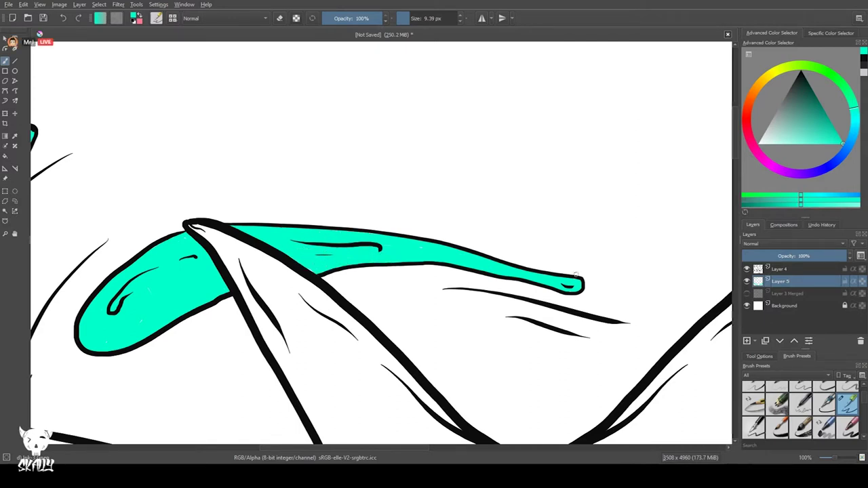
Fill the small drip above the upper-right hair spike with turquoise
drag(524, 207, 257, 211)
mouse_move(331, 269)
mouse_down()
mouse_move(341, 279)
mouse_move(328, 274)
mouse_up()
drag(313, 244, 312, 238)
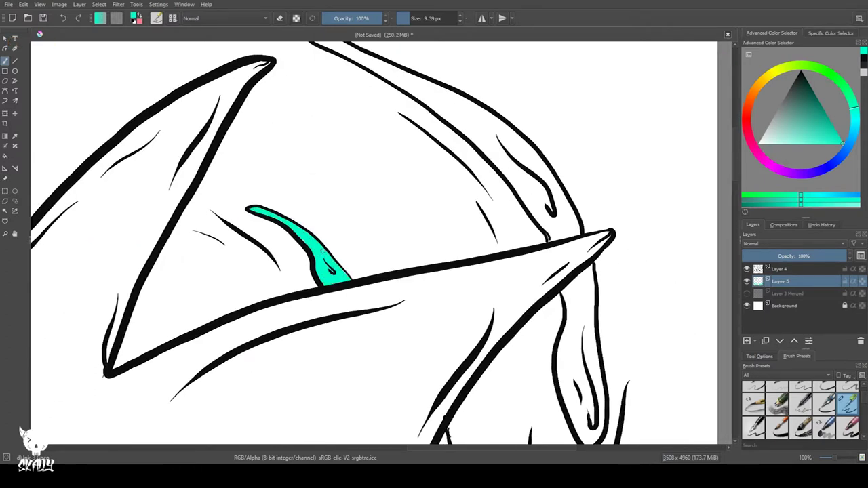
Fill the small drip hanging under the upper-right hair spike with turquoise on Layer 5, below the line art
drag(248, 238, 181, 57)
click(278, 20)
click(780, 269)
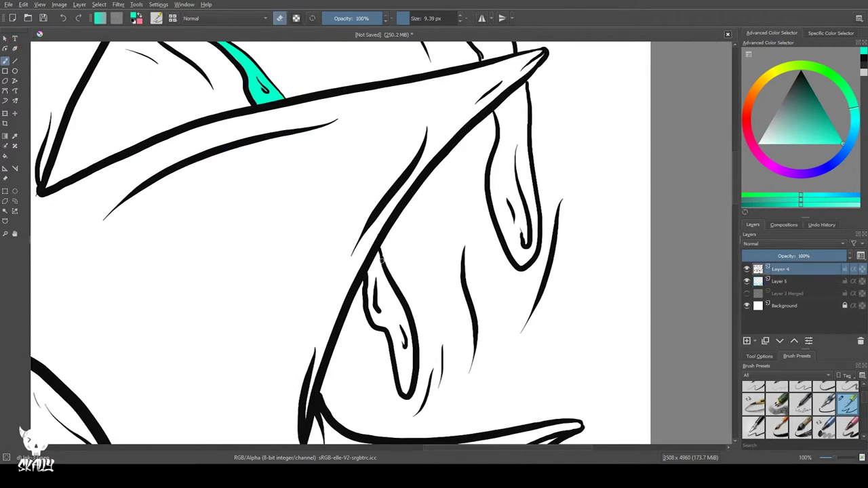
key(Page_Down)
key(e)
drag(371, 268, 373, 291)
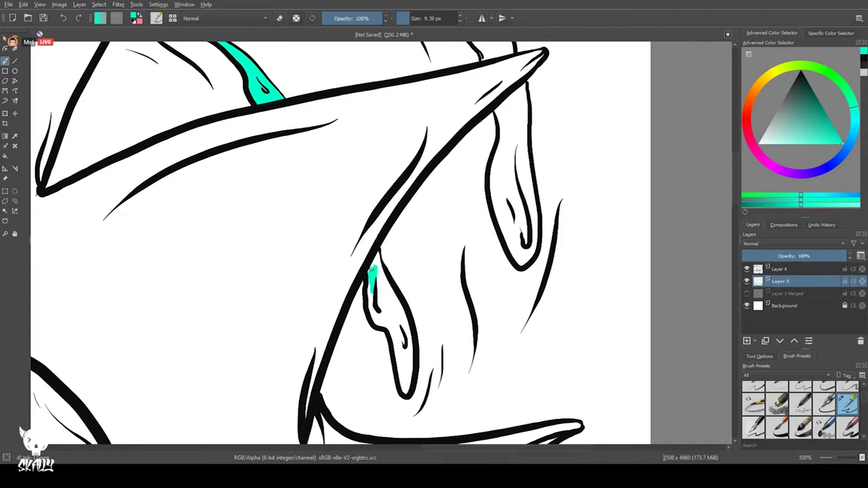
mouse_move(378, 259)
mouse_down()
mouse_move(395, 297)
mouse_move(377, 281)
mouse_move(368, 299)
mouse_move(386, 320)
mouse_move(386, 292)
mouse_move(405, 385)
mouse_up()
Fill the lower, hanging part of the long drip beneath the tip of the upper-right hair spike with turquoise
mouse_move(505, 92)
mouse_down()
mouse_move(526, 143)
mouse_move(503, 112)
mouse_up()
mouse_move(501, 161)
mouse_down()
mouse_move(520, 229)
mouse_move(522, 149)
mouse_up()
mouse_move(535, 225)
mouse_down()
mouse_move(529, 257)
mouse_move(525, 249)
mouse_move(514, 257)
mouse_move(491, 182)
mouse_move(496, 168)
mouse_move(505, 206)
mouse_up()
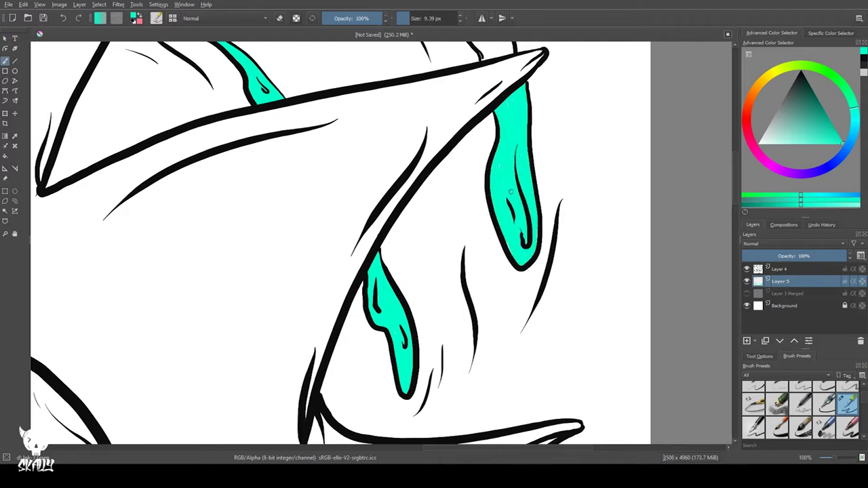
Fill the curved upper part of that long drip with turquoise, from the spike tip up to its rounded end
drag(356, 109, 372, 306)
drag(372, 167, 562, 332)
mouse_move(430, 188)
mouse_down()
mouse_move(432, 201)
mouse_move(431, 191)
mouse_move(485, 230)
mouse_move(439, 212)
mouse_up()
drag(509, 243, 583, 291)
drag(611, 309, 416, 214)
mouse_move(369, 191)
mouse_down()
mouse_move(439, 251)
mouse_move(494, 322)
mouse_move(516, 316)
mouse_move(493, 295)
mouse_move(485, 302)
mouse_move(527, 338)
mouse_up()
mouse_move(519, 339)
mouse_down()
mouse_move(484, 292)
mouse_move(510, 313)
mouse_move(528, 310)
mouse_move(488, 271)
mouse_move(440, 258)
mouse_move(433, 237)
mouse_move(589, 329)
mouse_up()
drag(532, 296, 494, 278)
drag(538, 364, 540, 238)
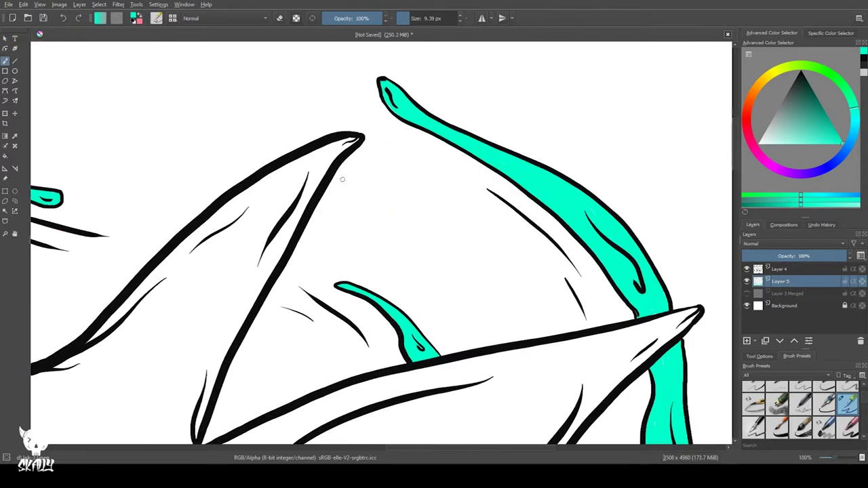
Fill the tall teardrop-shaped drip outside the lower-right hair spikes with turquoise, keeping to its outline
scroll(328, 276, down, 3)
drag(437, 434, 392, 136)
scroll(390, 137, up, 3)
mouse_move(405, 93)
mouse_down()
mouse_move(405, 225)
mouse_move(419, 256)
mouse_move(413, 407)
mouse_move(403, 352)
mouse_move(400, 407)
mouse_move(375, 368)
mouse_up()
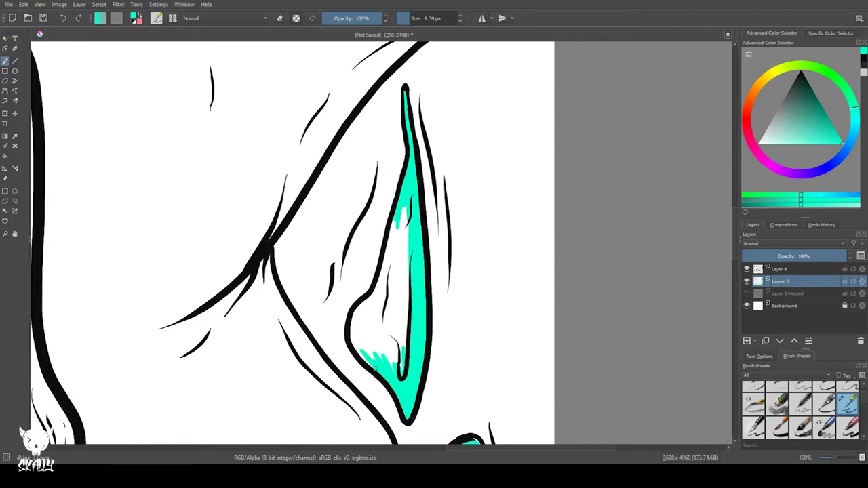
mouse_move(357, 307)
mouse_down()
mouse_move(369, 356)
mouse_move(400, 342)
mouse_move(389, 308)
mouse_up()
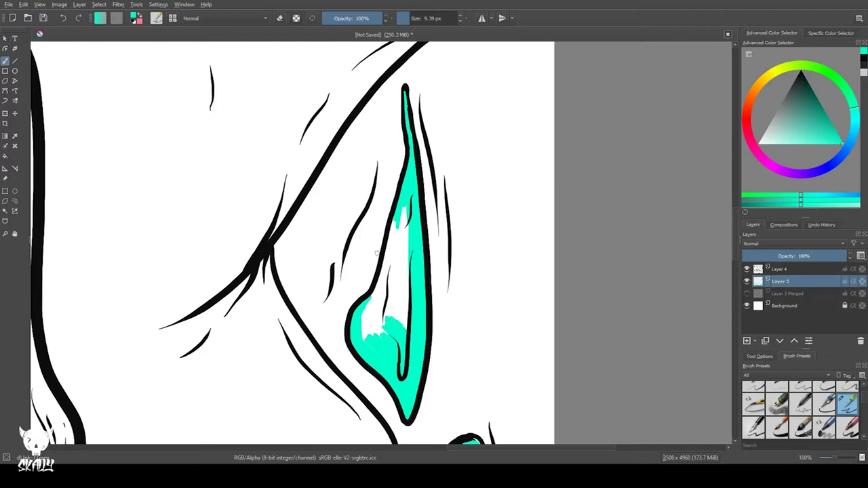
mouse_move(390, 251)
mouse_down()
mouse_move(398, 298)
mouse_move(404, 210)
mouse_up()
mouse_move(407, 322)
mouse_down()
mouse_move(390, 292)
mouse_move(376, 333)
mouse_move(366, 332)
mouse_move(396, 247)
mouse_up()
Pick a bright cyan, add a new paint layer above Layer 5, and turn on horizontal mirror painting
scroll(345, 373, down, 5)
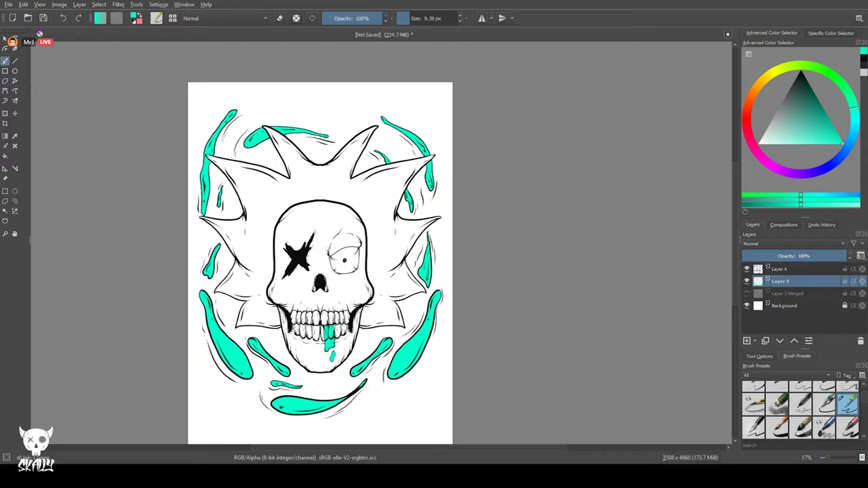
drag(855, 118, 865, 127)
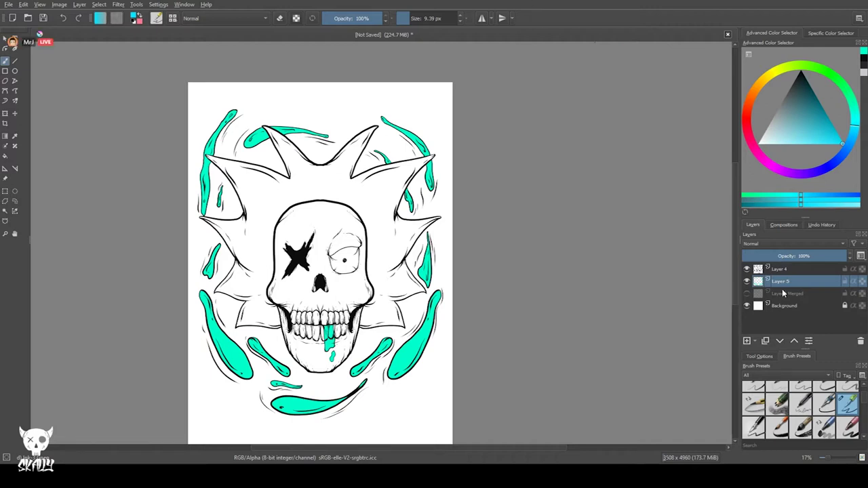
click(748, 343)
scroll(281, 143, up, 4)
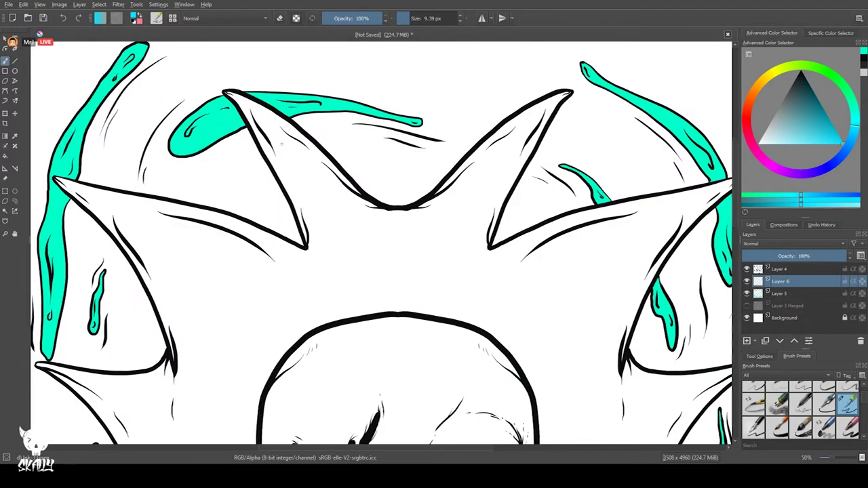
click(481, 19)
Fill the upper and side hair spikes and the hair around the forehead with cyan, enlarging the brush to 33.24 px
drag(232, 96, 290, 126)
drag(284, 158, 302, 158)
mouse_move(257, 109)
mouse_down()
mouse_move(347, 183)
mouse_move(231, 98)
mouse_move(298, 190)
mouse_move(305, 220)
mouse_move(339, 234)
mouse_move(363, 198)
mouse_move(394, 268)
mouse_move(398, 312)
mouse_move(349, 224)
mouse_move(313, 229)
mouse_move(325, 285)
mouse_move(380, 309)
mouse_move(285, 281)
mouse_move(306, 258)
mouse_move(196, 227)
mouse_move(237, 225)
mouse_move(203, 251)
mouse_move(318, 315)
mouse_move(298, 329)
mouse_move(265, 298)
mouse_move(190, 271)
mouse_move(162, 208)
mouse_move(102, 193)
mouse_move(160, 247)
mouse_move(156, 285)
mouse_move(77, 190)
mouse_move(69, 187)
mouse_move(78, 202)
mouse_move(58, 180)
mouse_up()
mouse_move(139, 268)
mouse_down()
mouse_move(162, 318)
mouse_move(194, 282)
mouse_move(231, 339)
mouse_move(257, 352)
mouse_move(291, 345)
mouse_move(261, 409)
mouse_move(238, 380)
mouse_up()
drag(209, 321, 308, 141)
mouse_move(333, 203)
mouse_down()
mouse_move(312, 266)
mouse_move(290, 197)
mouse_move(252, 207)
mouse_move(279, 272)
mouse_move(234, 251)
mouse_move(203, 216)
mouse_move(236, 197)
mouse_move(171, 193)
mouse_move(198, 230)
mouse_move(169, 197)
mouse_move(139, 184)
mouse_move(241, 277)
mouse_move(206, 239)
mouse_move(232, 286)
mouse_move(288, 342)
mouse_move(341, 274)
mouse_move(350, 335)
mouse_move(335, 393)
mouse_move(318, 406)
mouse_move(241, 332)
mouse_move(220, 359)
mouse_up()
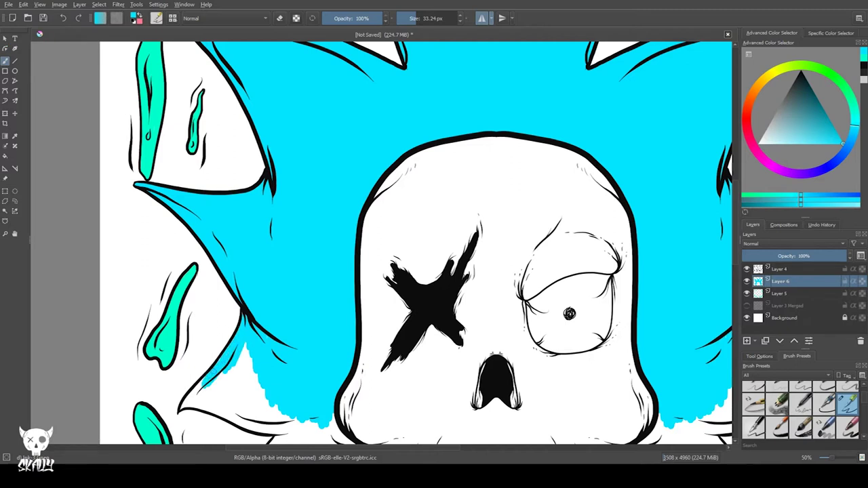
Fill the remaining lower hair spikes beside the cheekbones and jaw with cyan
drag(194, 399, 248, 365)
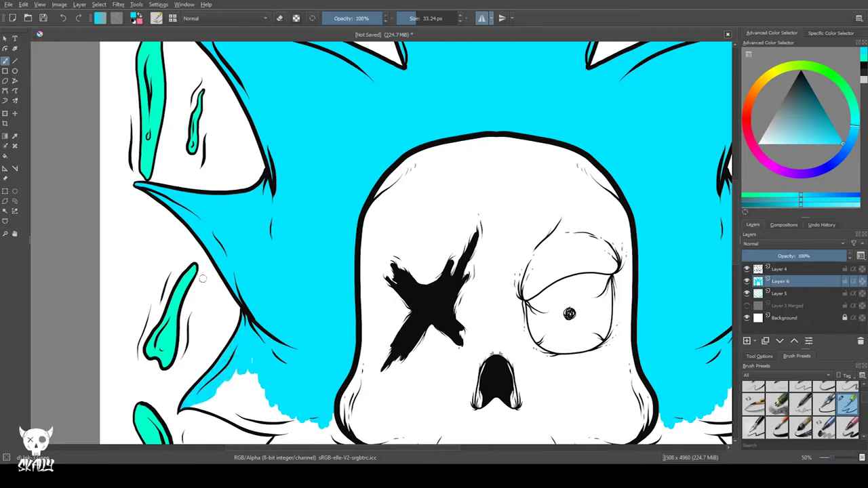
drag(307, 340, 272, 221)
mouse_move(274, 302)
mouse_down()
mouse_move(322, 339)
mouse_move(332, 392)
mouse_move(299, 322)
mouse_move(211, 263)
mouse_move(179, 289)
mouse_move(220, 311)
mouse_move(204, 298)
mouse_move(217, 291)
mouse_move(265, 314)
mouse_move(318, 370)
mouse_move(288, 383)
mouse_move(322, 397)
mouse_move(281, 386)
mouse_move(261, 319)
mouse_move(241, 328)
mouse_move(214, 392)
mouse_move(237, 345)
mouse_move(223, 379)
mouse_move(280, 385)
mouse_move(244, 369)
mouse_up()
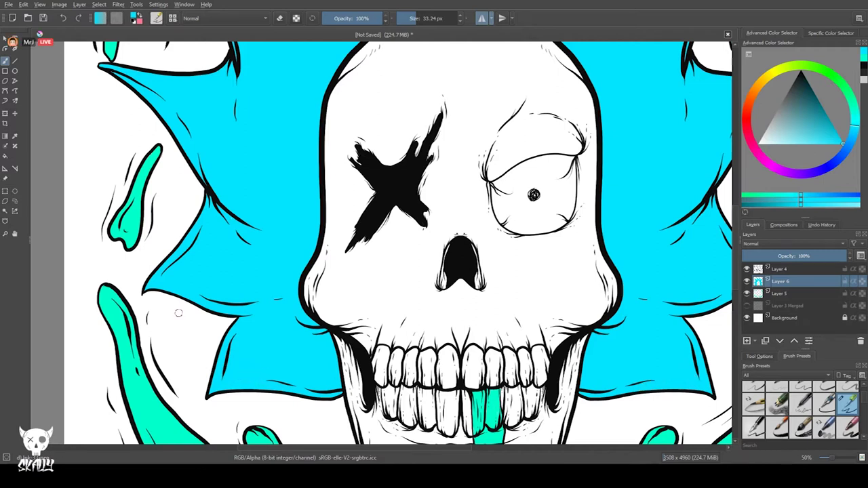
Add a new paint layer directly above Layer 5 and choose a pale cream bone color for the skull
scroll(176, 364, down, 2)
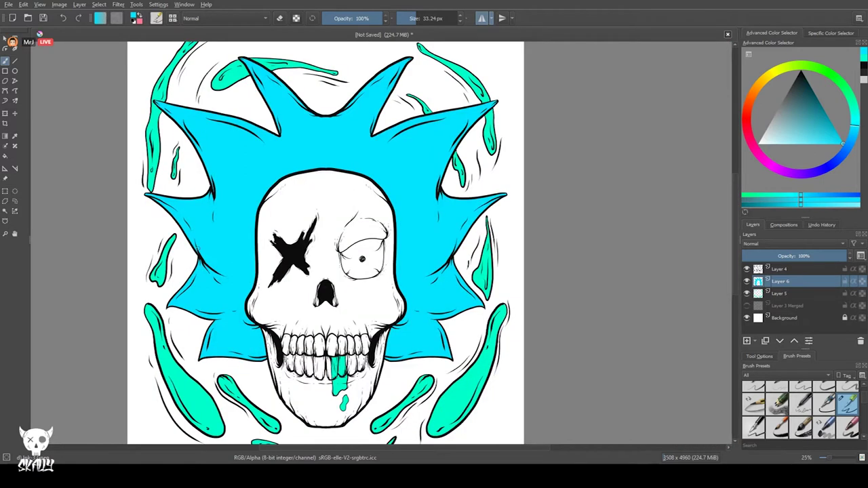
scroll(197, 250, up, 1)
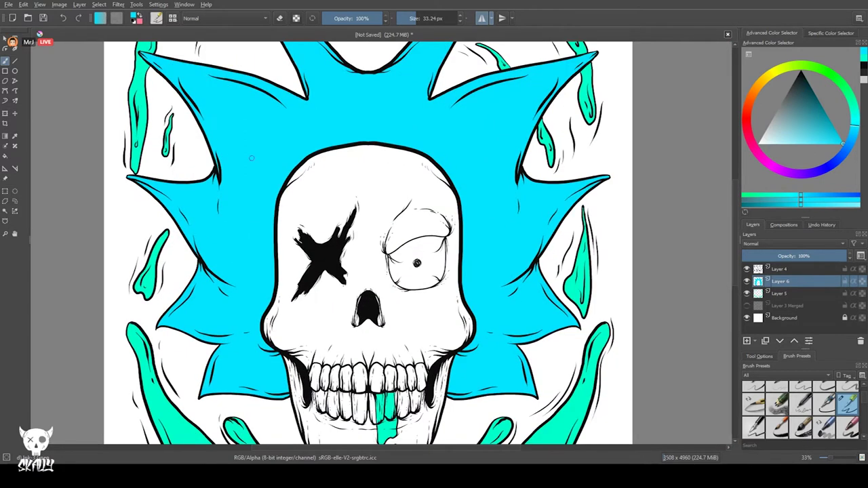
scroll(176, 156, up, 1)
mouse_move(366, 393)
mouse_down()
mouse_move(223, 234)
mouse_move(198, 241)
mouse_move(201, 256)
mouse_up()
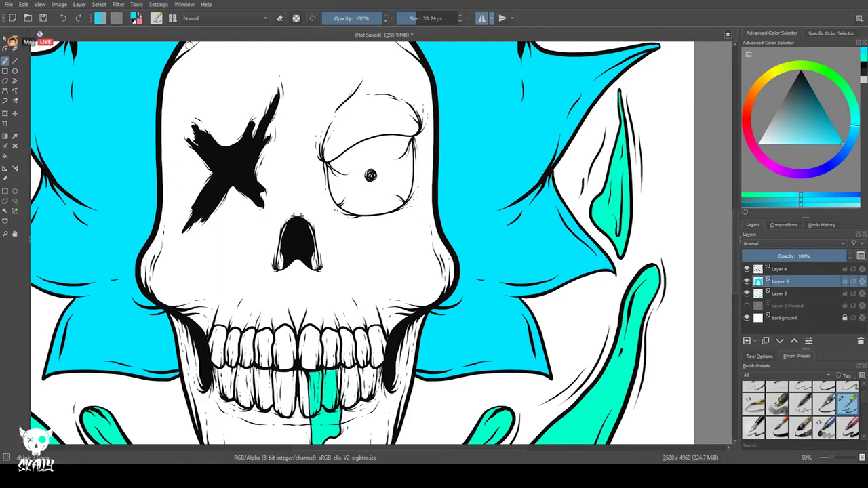
drag(157, 144, 359, 152)
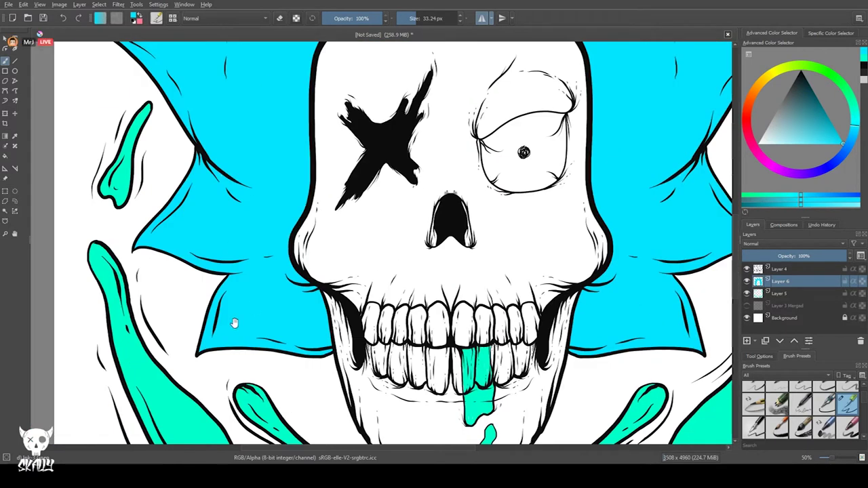
drag(246, 199, 291, 165)
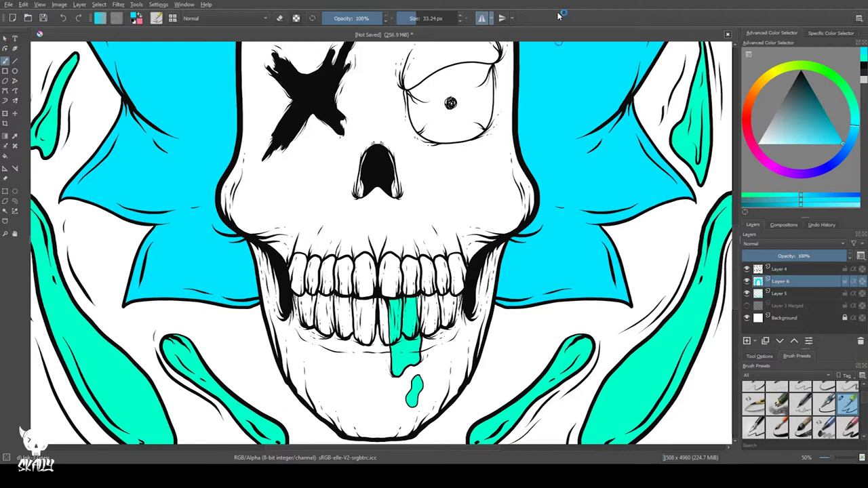
click(780, 293)
click(747, 341)
click(766, 76)
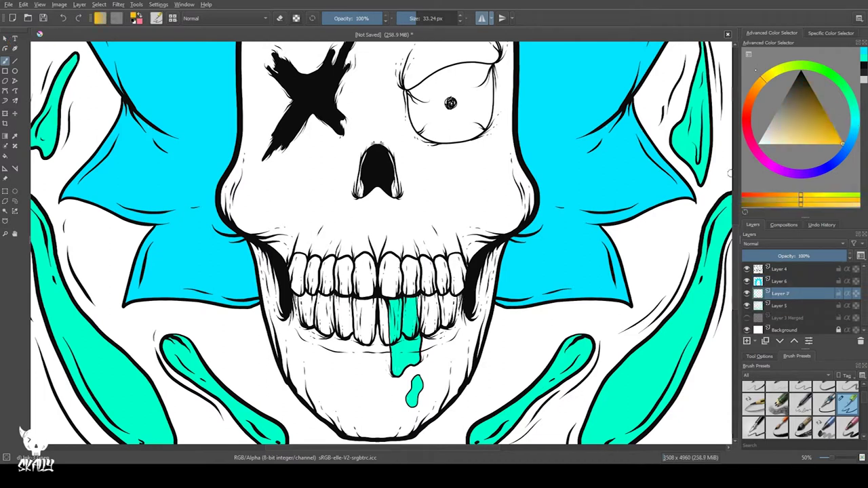
click(766, 76)
click(792, 143)
mouse_move(787, 141)
mouse_down()
mouse_move(774, 130)
mouse_move(787, 138)
mouse_up()
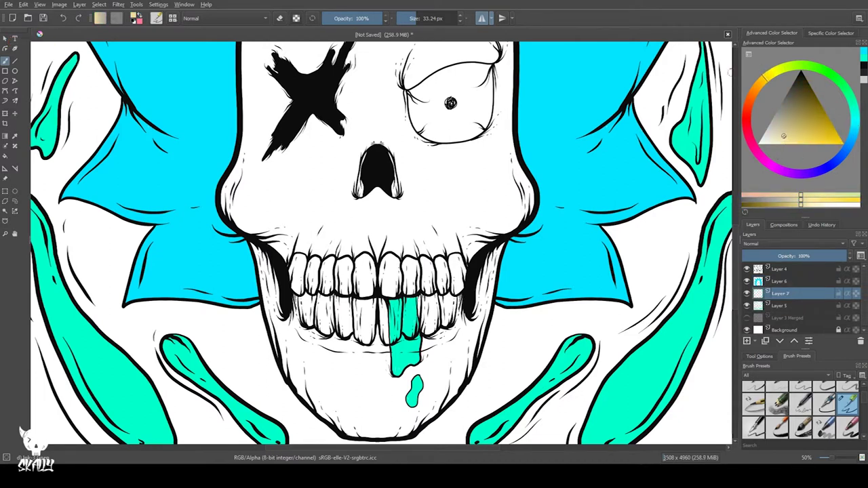
key(l)
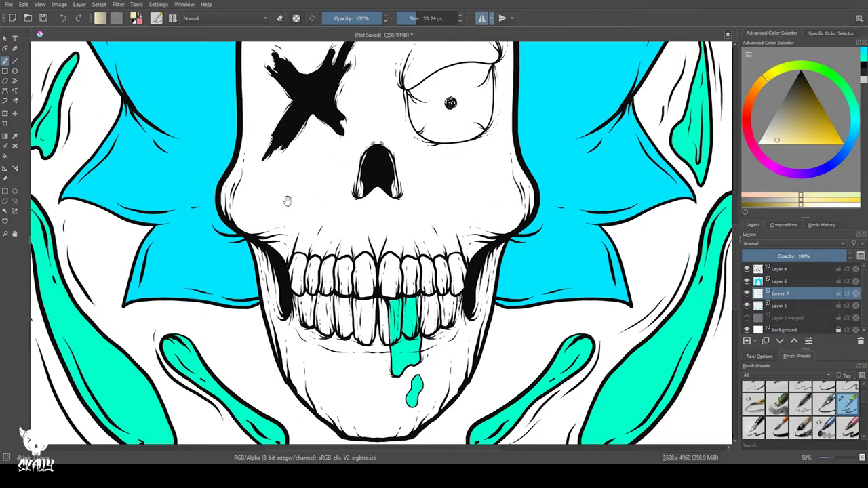
Paint the skull's cheeks, nose area and sides of the forehead with the cream color
drag(304, 189, 322, 359)
drag(296, 206, 323, 131)
mouse_move(309, 95)
mouse_down()
mouse_move(300, 125)
mouse_move(305, 90)
mouse_move(291, 152)
mouse_move(307, 175)
mouse_move(306, 78)
mouse_up()
mouse_move(297, 175)
mouse_down()
mouse_move(316, 183)
mouse_move(337, 201)
mouse_move(294, 275)
mouse_move(299, 226)
mouse_move(291, 221)
mouse_move(276, 295)
mouse_move(273, 279)
mouse_move(276, 302)
mouse_move(290, 274)
mouse_move(294, 305)
mouse_move(328, 234)
mouse_move(348, 221)
mouse_move(375, 227)
mouse_move(386, 214)
mouse_move(399, 250)
mouse_move(413, 204)
mouse_move(410, 160)
mouse_move(401, 232)
mouse_move(385, 209)
mouse_move(392, 279)
mouse_move(412, 252)
mouse_move(346, 160)
mouse_move(381, 282)
mouse_move(358, 223)
mouse_move(342, 231)
mouse_move(339, 353)
mouse_move(324, 323)
mouse_move(303, 306)
mouse_move(392, 287)
mouse_move(364, 317)
mouse_move(390, 325)
mouse_move(422, 305)
mouse_move(405, 261)
mouse_move(382, 322)
mouse_move(364, 334)
mouse_move(347, 374)
mouse_move(352, 397)
mouse_up()
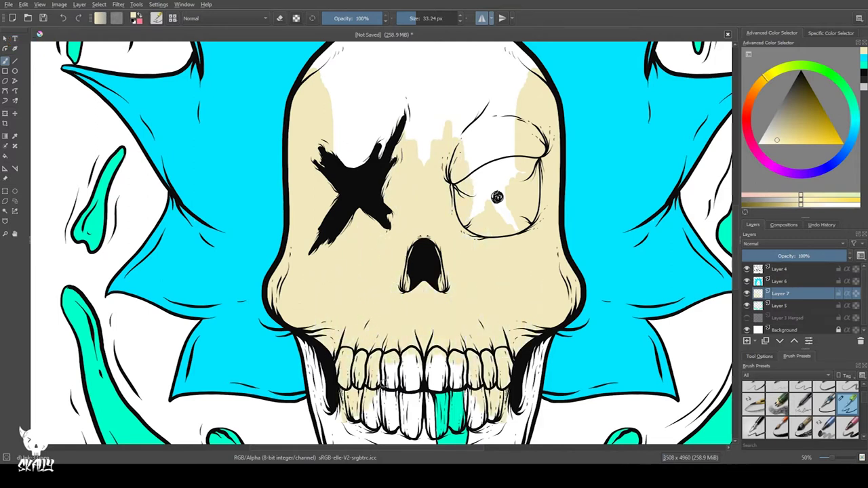
Move the skull color layer below Layer 5 and fill the teeth, jaw, eye area and forehead with cream
key(ctrl+Page_Down)
mouse_move(415, 394)
mouse_down()
mouse_move(415, 427)
mouse_move(378, 410)
mouse_move(366, 415)
mouse_up()
mouse_move(317, 362)
mouse_down()
mouse_move(307, 349)
mouse_move(317, 409)
mouse_up()
mouse_move(421, 160)
mouse_down()
mouse_move(421, 119)
mouse_move(400, 89)
mouse_move(364, 82)
mouse_move(335, 93)
mouse_move(320, 59)
mouse_move(343, 93)
mouse_move(369, 89)
mouse_move(397, 64)
mouse_move(433, 66)
mouse_move(349, 63)
mouse_up()
mouse_move(471, 153)
mouse_down()
mouse_move(482, 221)
mouse_move(502, 211)
mouse_move(526, 229)
mouse_up()
drag(336, 286, 308, 151)
mouse_move(288, 268)
mouse_down()
mouse_move(303, 319)
mouse_move(319, 276)
mouse_up()
mouse_move(325, 327)
mouse_down()
mouse_move(305, 335)
mouse_move(369, 393)
mouse_move(387, 305)
mouse_move(377, 386)
mouse_move(354, 315)
mouse_up()
drag(311, 128, 304, 403)
mouse_move(309, 196)
mouse_down()
mouse_move(366, 170)
mouse_move(320, 177)
mouse_up()
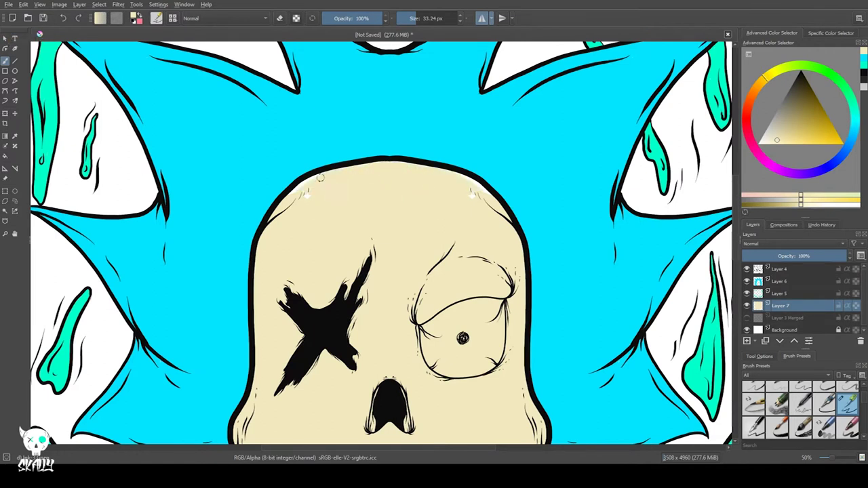
Turn off mirror painting, switch to white, and fill the eyeball below the drooping eyelid
drag(339, 434, 272, 253)
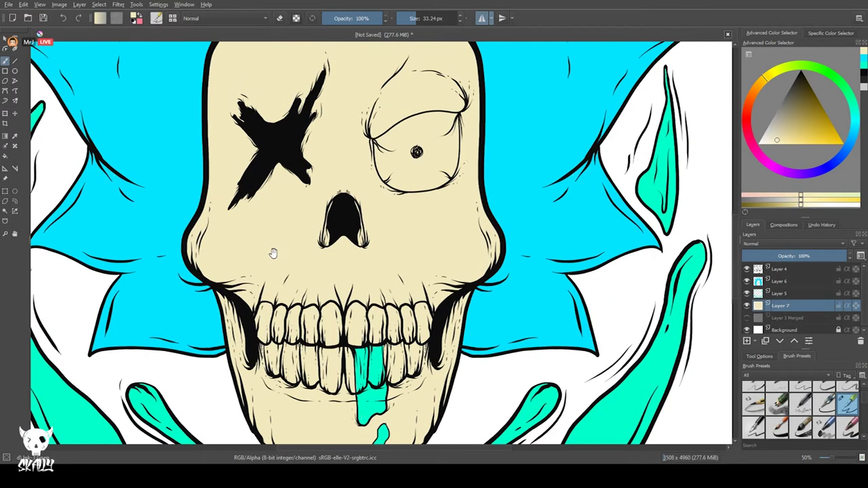
click(481, 18)
ctrl+click(729, 204)
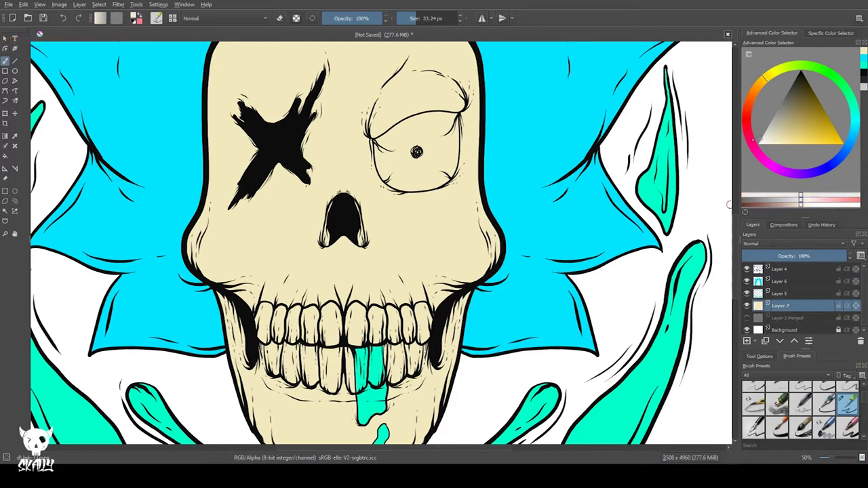
drag(436, 129, 431, 158)
click(758, 143)
mouse_move(415, 129)
mouse_down()
mouse_move(442, 154)
mouse_move(454, 140)
mouse_move(441, 178)
mouse_move(414, 161)
mouse_move(383, 167)
mouse_move(380, 140)
mouse_move(409, 120)
mouse_move(440, 120)
mouse_move(449, 116)
mouse_up()
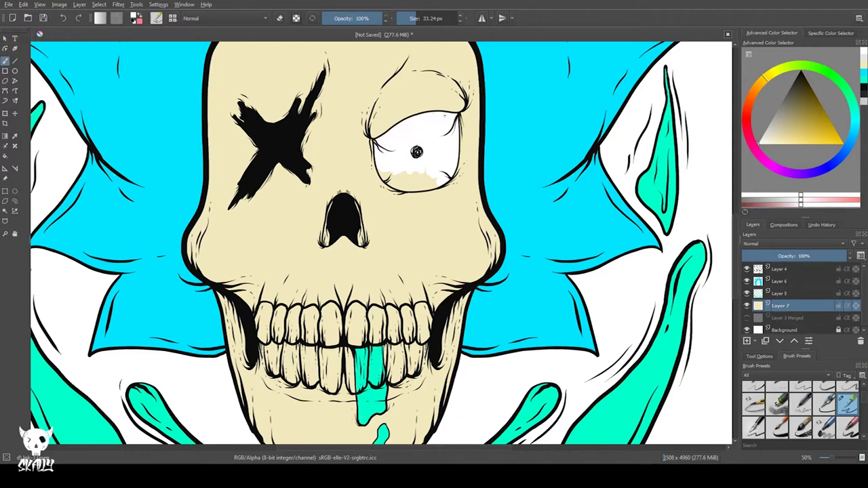
mouse_move(385, 170)
mouse_down()
mouse_move(394, 183)
mouse_move(409, 173)
mouse_move(433, 183)
mouse_up()
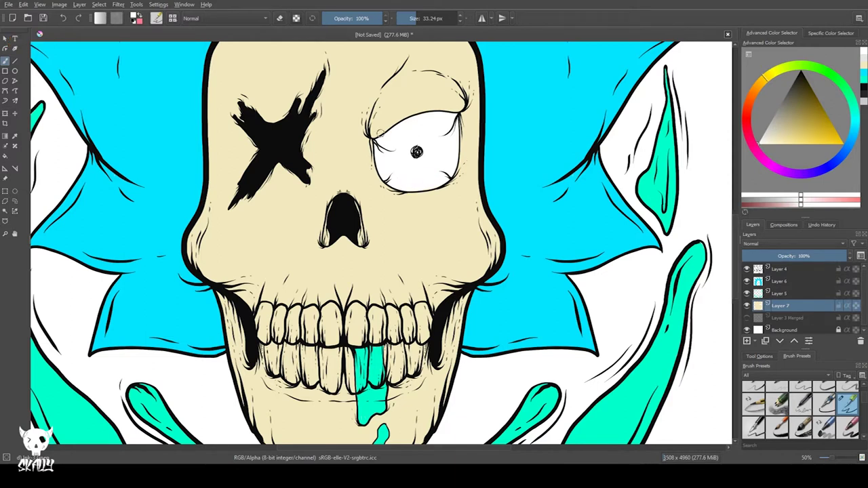
Reduce the brush size to 21.71 px and paint a white highlight on the drooping eyelid
scroll(381, 134, down, 2)
scroll(381, 129, up, 1)
drag(381, 127, 420, 230)
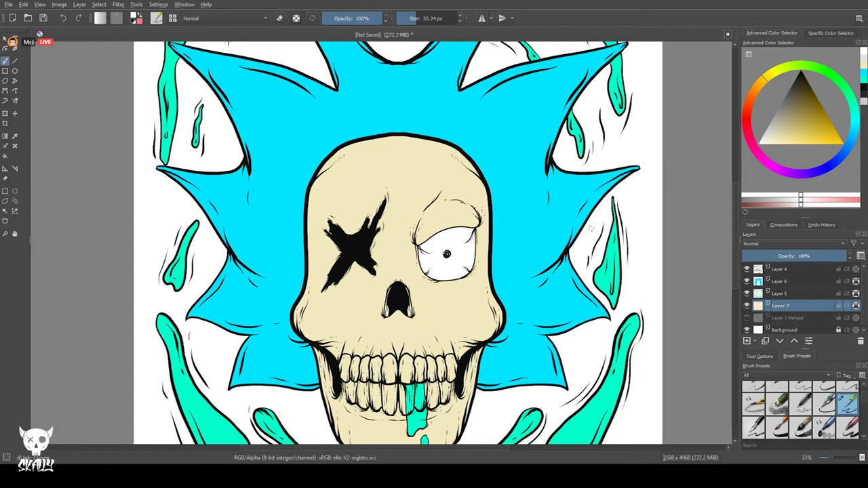
drag(440, 203, 423, 229)
key(ctrl+z)
drag(381, 168, 379, 168)
drag(437, 204, 429, 221)
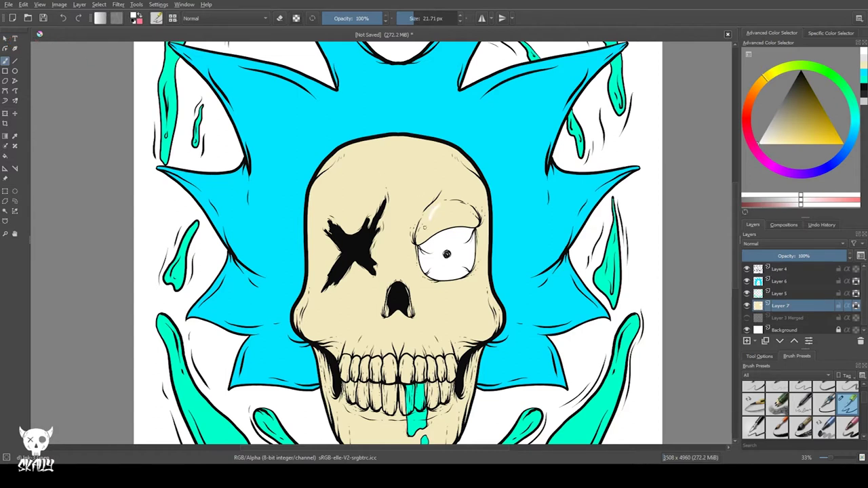
Add white highlights on the cheekbone below the open eye and on the forehead above it
drag(483, 297, 483, 325)
click(469, 192)
click(468, 197)
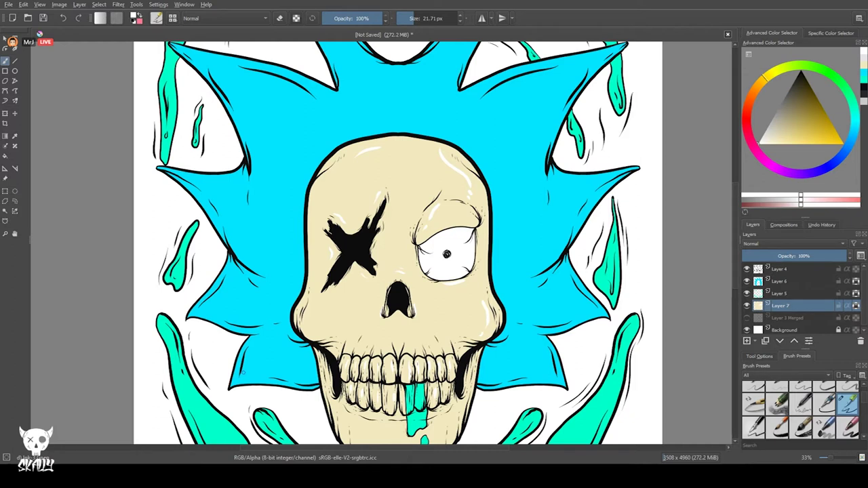
Select Layer 4 and recolor the black accent lines inside the large lower-left drip white
scroll(471, 196, down, 2)
scroll(448, 208, up, 1)
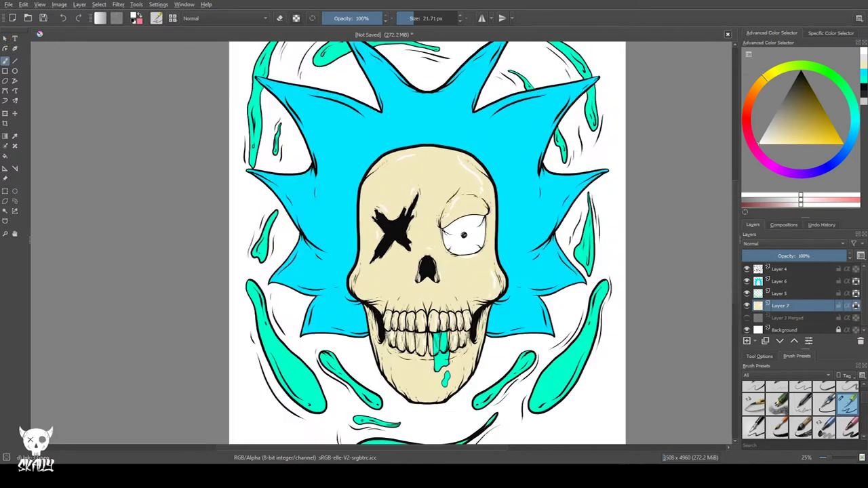
scroll(447, 207, down, 1)
click(791, 269)
key(plus)
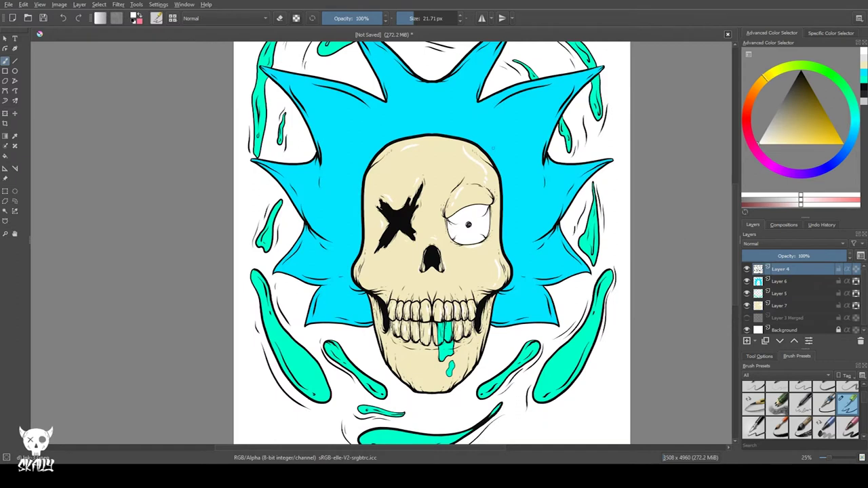
scroll(258, 278, up, 2)
scroll(258, 278, down, 1)
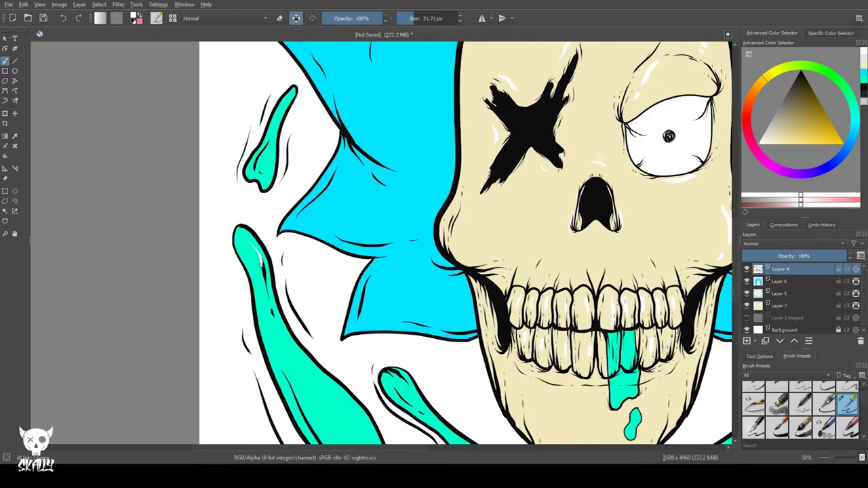
drag(267, 287, 273, 317)
drag(283, 371, 297, 402)
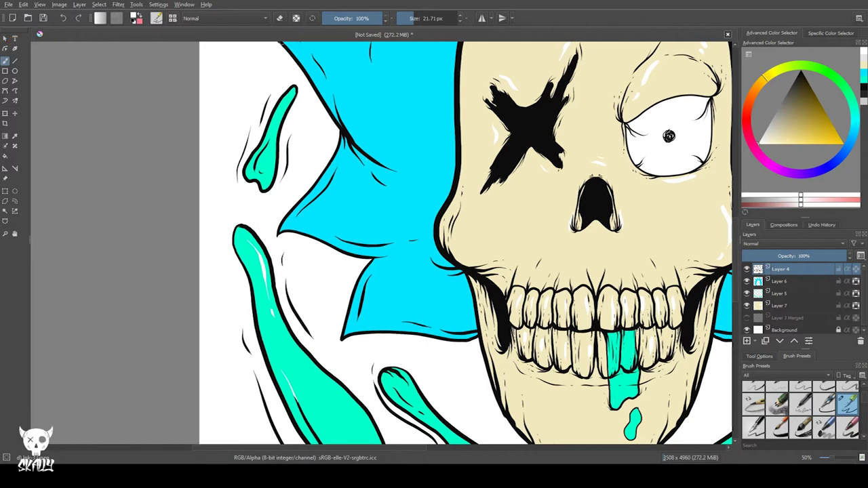
Lock the layer's alpha, set the brush size to 17.10 px and recolor the accent lines in the lower-left drips white
click(312, 19)
click(296, 18)
click(412, 18)
drag(306, 419, 256, 317)
drag(275, 347, 308, 371)
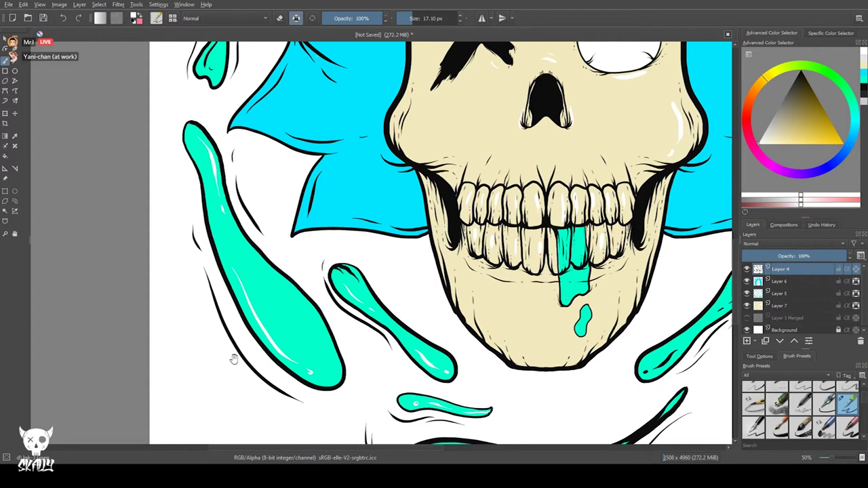
scroll(471, 412, up, 4)
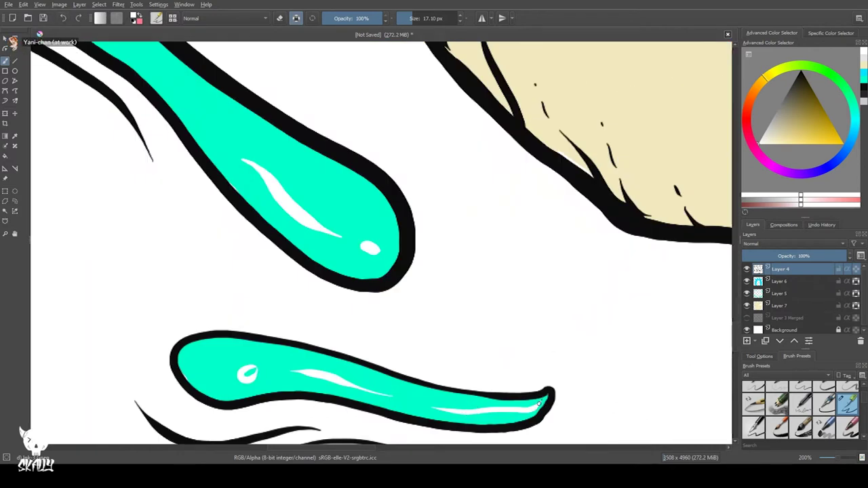
Select Layer 7, pick the bone color, turn off the alpha lock and fill the white gap along the jaw outline
click(779, 305)
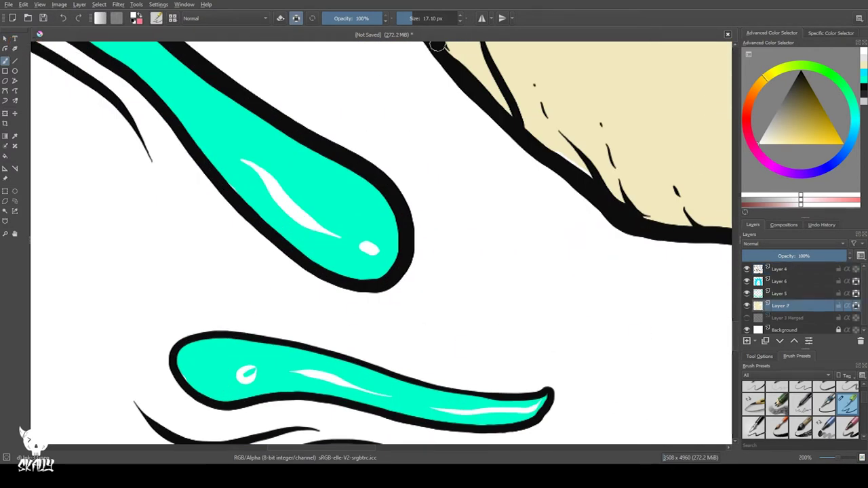
ctrl+click(597, 115)
click(296, 19)
drag(560, 157, 585, 171)
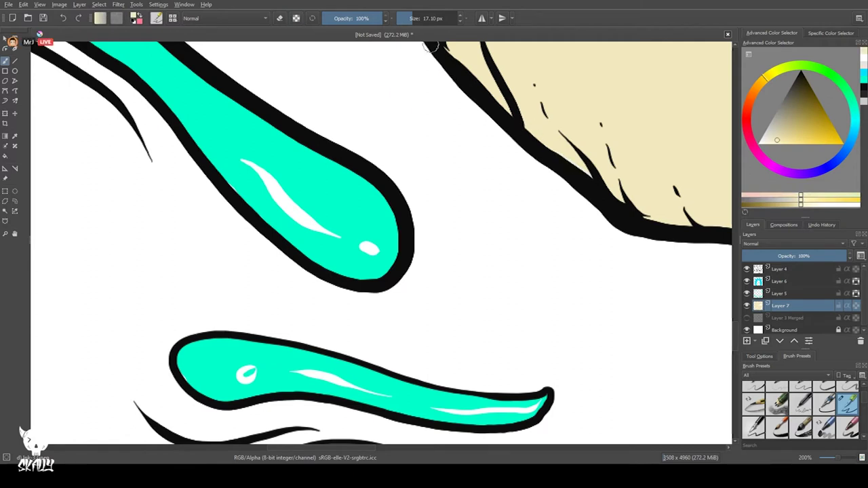
Touch up the remaining uncolored gaps in the bone along the jaw and left cheekbone
drag(648, 152, 247, 224)
drag(548, 242, 575, 225)
drag(420, 107, 304, 367)
drag(283, 304, 587, 283)
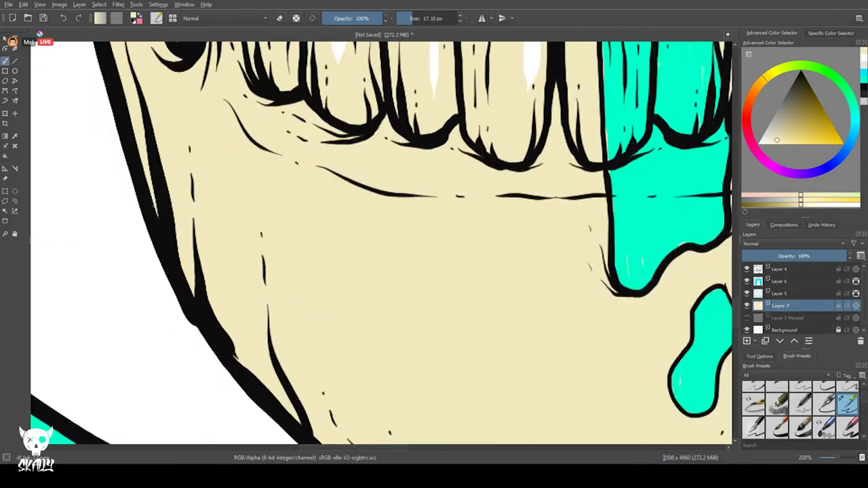
drag(272, 81, 381, 419)
drag(176, 103, 252, 319)
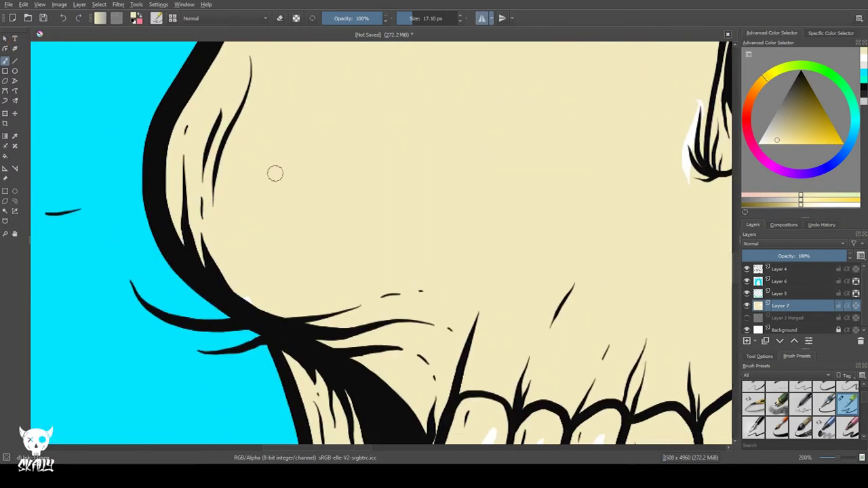
drag(307, 140, 266, 330)
drag(251, 124, 201, 429)
drag(387, 253, 278, 225)
scroll(183, 288, down, 6)
scroll(79, 368, up, 4)
Select Layer 4, switch to white with alpha locked and recolor the accent lines in the left-side drips
click(780, 269)
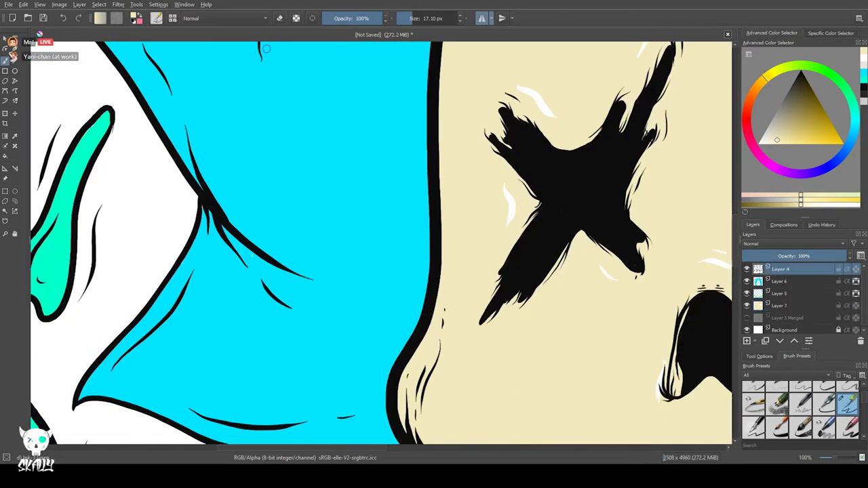
drag(250, 258, 533, 231)
mouse_move(316, 253)
mouse_down()
mouse_move(326, 261)
mouse_move(311, 236)
mouse_move(293, 88)
mouse_up()
click(759, 144)
key(ctrl+z)
scroll(311, 214, down, 5)
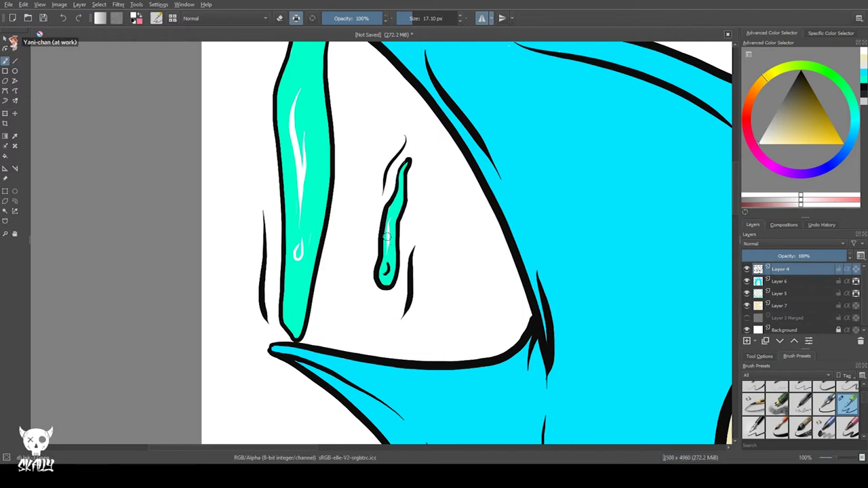
drag(387, 265, 384, 276)
Recolor the accent lines in the upper part of the tall upper-left drip white
drag(274, 61, 289, 209)
drag(361, 235, 353, 268)
drag(366, 175, 339, 234)
drag(391, 143, 310, 285)
drag(367, 208, 361, 219)
drag(383, 186, 380, 196)
Recolor white the accent lines in the drip behind the top-left hair spike and in the upper-right drips
drag(553, 286, 521, 313)
drag(574, 277, 591, 275)
drag(562, 286, 391, 332)
mouse_move(514, 306)
mouse_down()
mouse_move(603, 315)
mouse_move(289, 271)
mouse_up()
drag(437, 282, 41, 136)
drag(426, 261, 431, 274)
drag(520, 107, 403, 174)
mouse_move(480, 206)
mouse_down()
mouse_move(518, 247)
mouse_move(525, 271)
mouse_up()
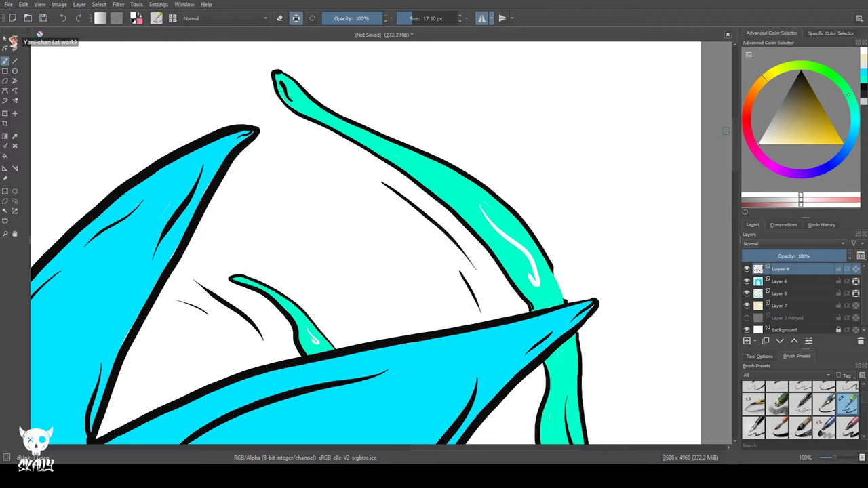
Repaint the black outline of the long upper-right drip beside the hair spike and return to white
key(x)
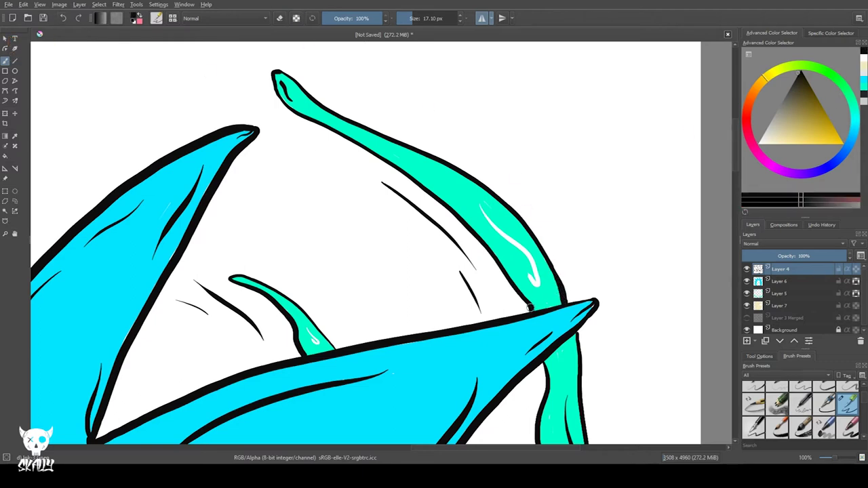
key(slash)
key(x)
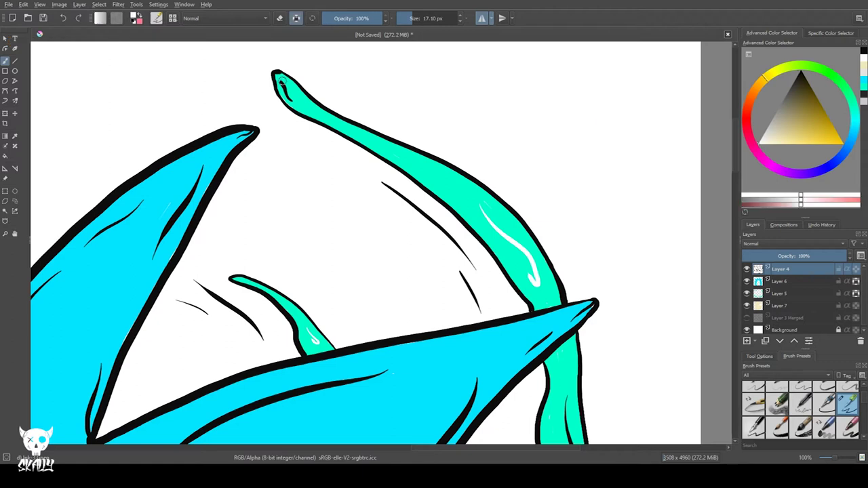
Recolor the accent lines at the tip and lower end of the long upper-right drip and in the small drip below it white
drag(282, 85, 287, 94)
drag(395, 261, 347, 62)
mouse_move(518, 197)
mouse_down()
mouse_move(531, 288)
mouse_move(524, 296)
mouse_up()
drag(517, 274, 507, 249)
drag(377, 329, 378, 364)
drag(407, 398, 403, 383)
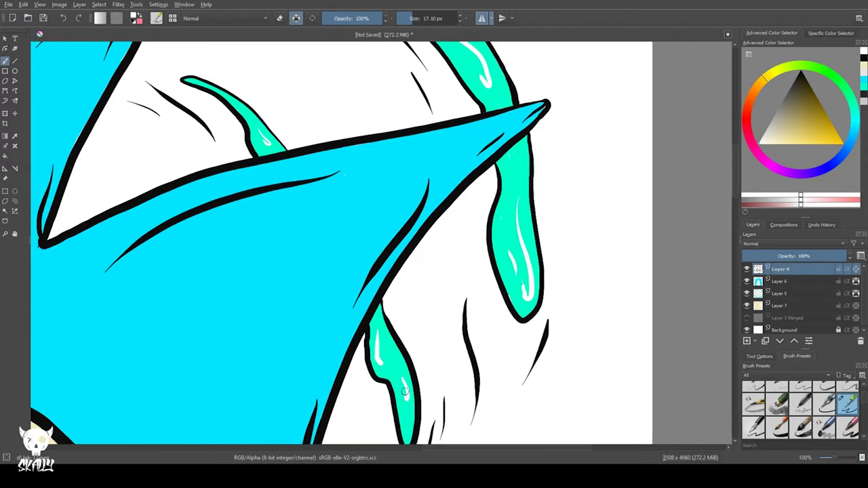
Select Layer 6, pick the hair's cyan and paint over the stray white speck in the upper-right hair
scroll(461, 325, up, 1)
key(Page_Down)
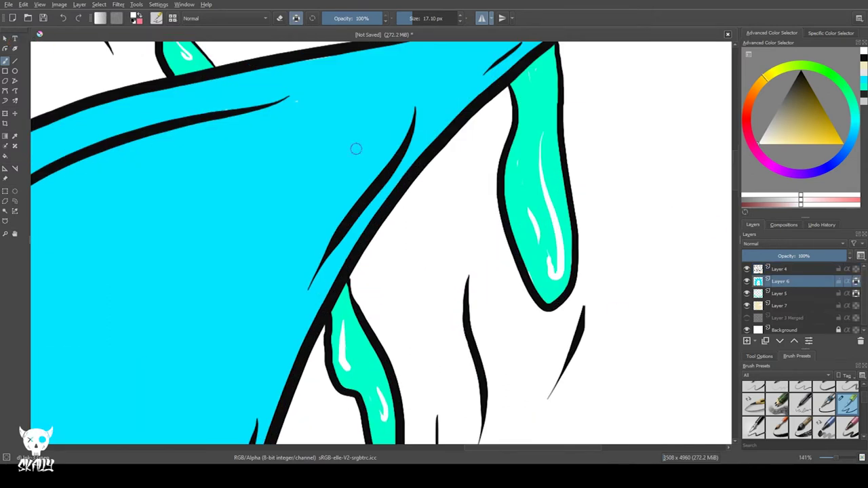
ctrl+click(325, 135)
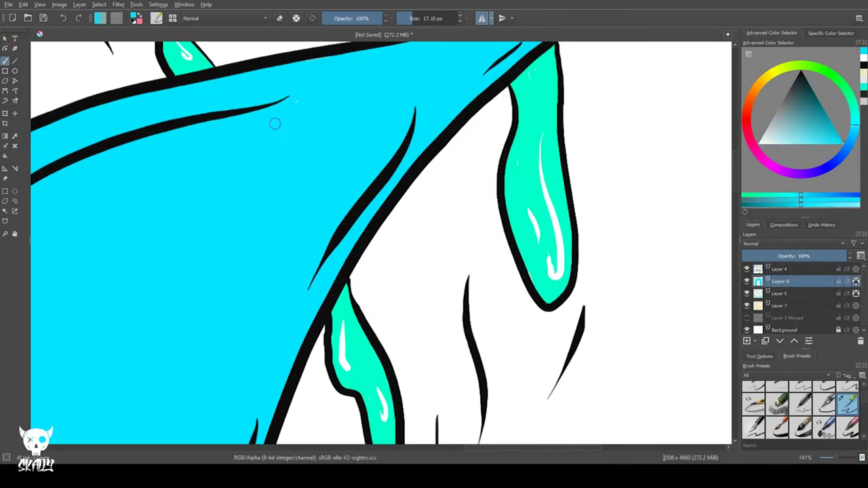
scroll(247, 295, down, 2)
drag(234, 281, 717, 269)
drag(376, 269, 488, 269)
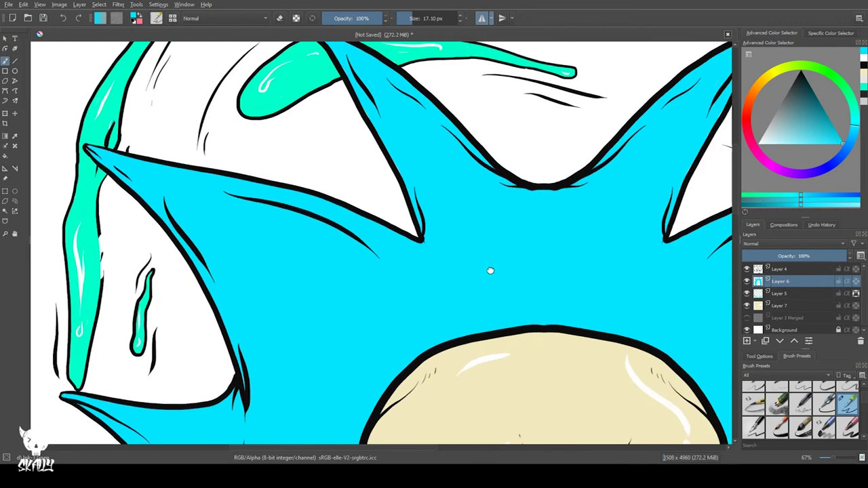
drag(553, 195, 529, 330)
scroll(528, 331, down, 3)
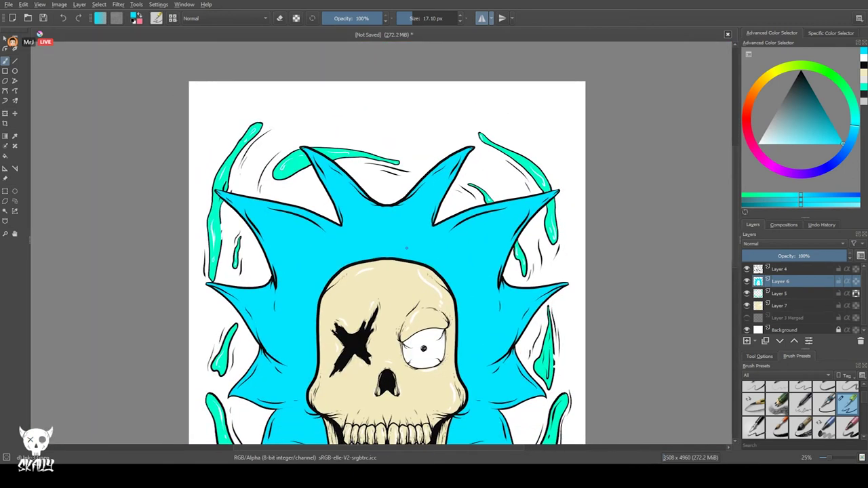
Undo the white recoloring of the upper drips on Layer 4 and repaint the left-side drips' accent lines black
key(Page_Up)
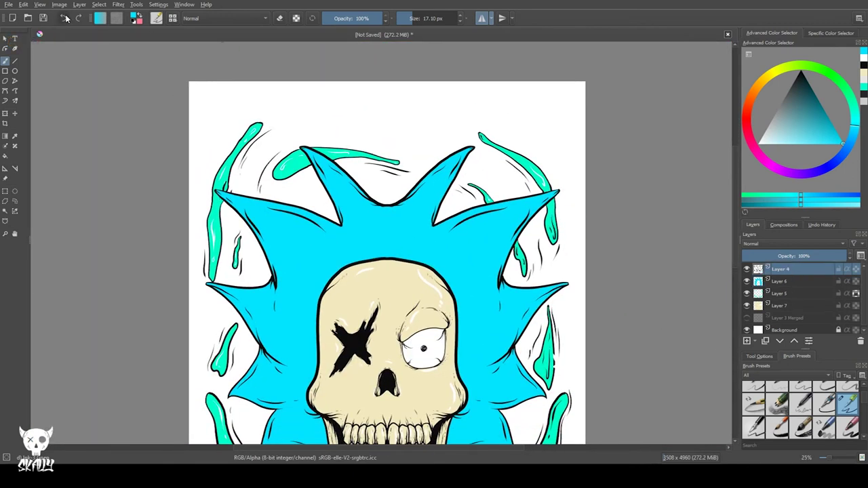
click(66, 18)
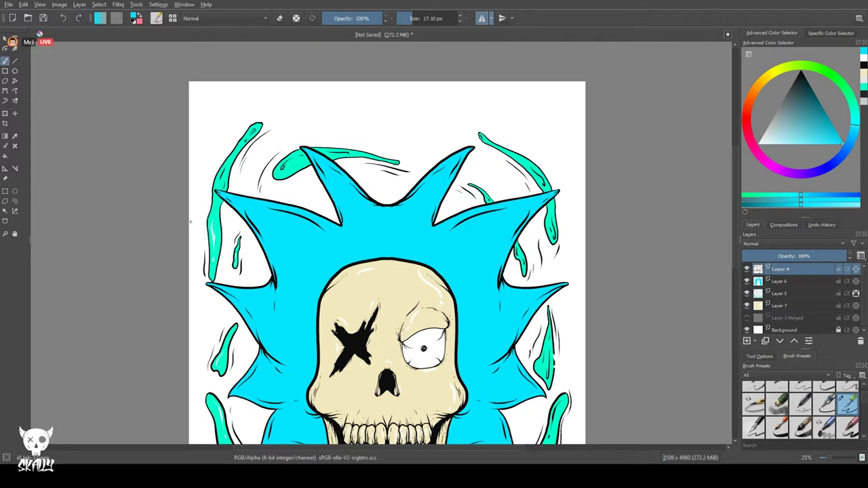
key(e)
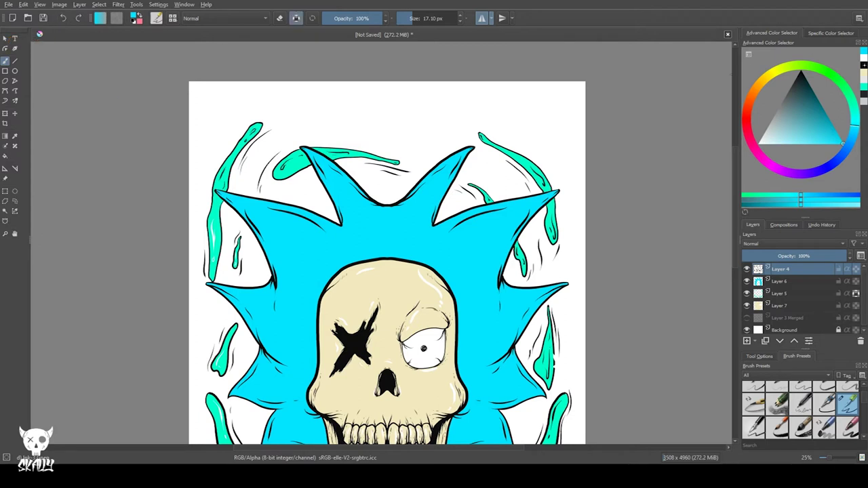
key(d)
drag(212, 229, 215, 250)
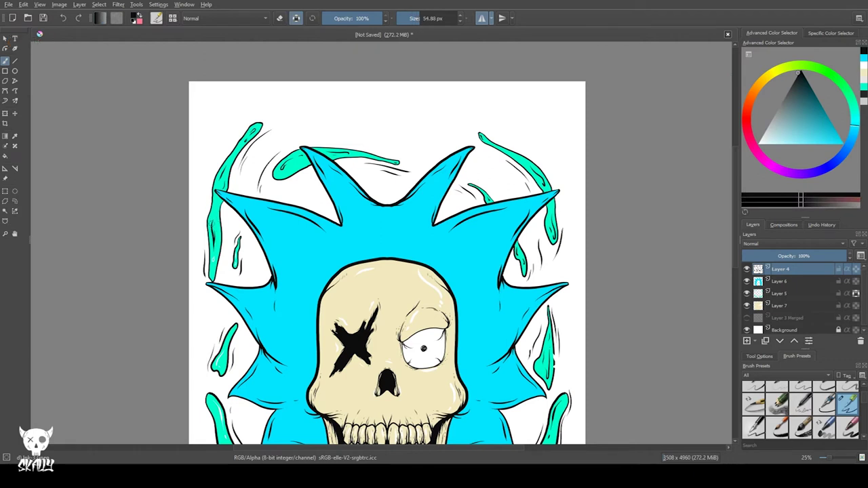
drag(223, 351, 218, 370)
mouse_move(217, 318)
mouse_down()
mouse_move(207, 212)
mouse_move(198, 226)
mouse_move(202, 302)
mouse_up()
Turn off mirror painting, switch to white and recolor the accent lines in the lower-right and bottom drips on Layer 4
key(e)
key(x)
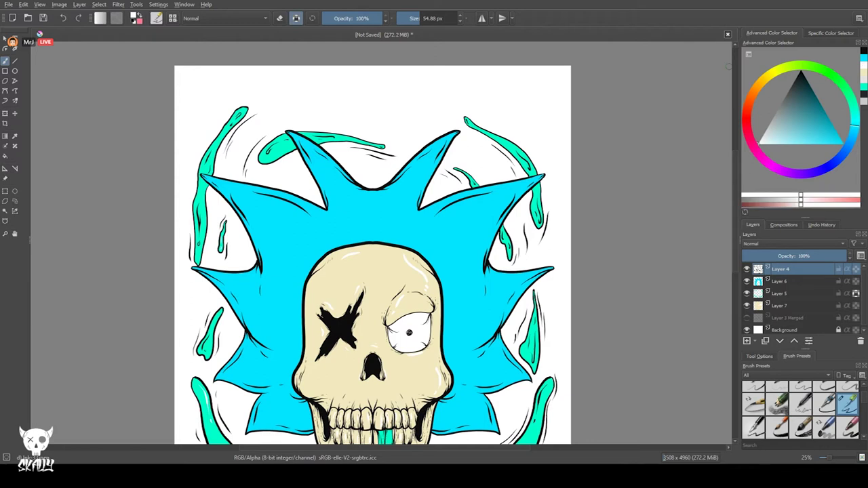
scroll(203, 340, up, 2)
mouse_move(433, 269)
mouse_down()
mouse_move(114, 246)
mouse_move(381, 374)
mouse_move(347, 391)
mouse_up()
drag(448, 225, 463, 173)
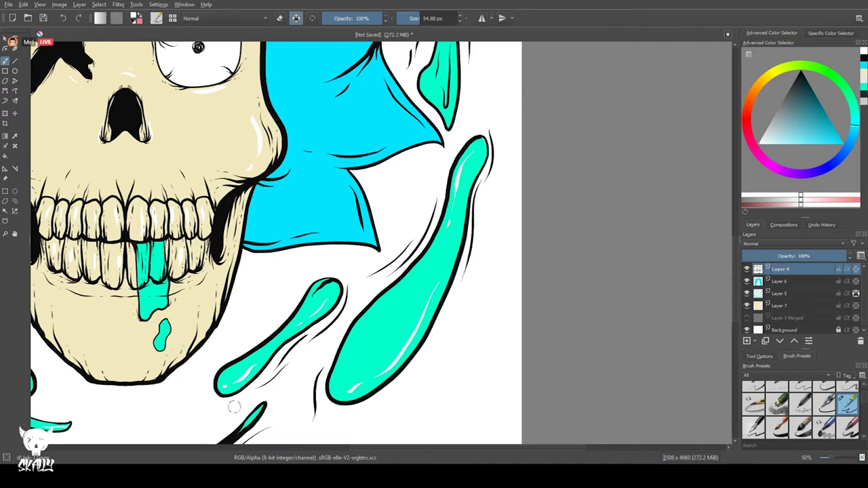
drag(230, 411, 391, 240)
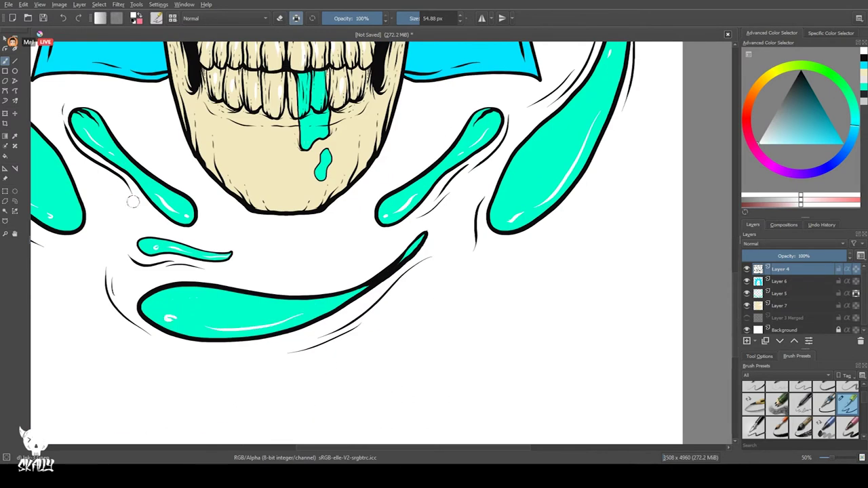
Set the brush size to 22.31 px and recolor the accent lines in the lower and middle left-side drips white
scroll(95, 158, down, 3)
drag(94, 158, 291, 261)
scroll(285, 250, up, 2)
scroll(210, 156, up, 4)
drag(206, 187, 195, 180)
mouse_move(181, 169)
mouse_down()
mouse_move(180, 181)
mouse_move(224, 91)
mouse_up()
drag(223, 51, 281, 314)
drag(197, 89, 311, 367)
drag(203, 192, 183, 192)
drag(278, 214, 276, 219)
Recolor the accent lines in the tall upper-left drip and the small drip beside it white
drag(276, 174, 276, 386)
drag(276, 190, 276, 370)
drag(305, 102, 264, 381)
drag(299, 253, 284, 299)
drag(304, 168, 264, 251)
drag(338, 120, 239, 323)
drag(318, 228, 312, 237)
drag(338, 202, 344, 179)
drag(312, 286, 310, 297)
Recolor the accent lines in the horizontal drip behind the top-left hair spike white
drag(589, 335, 296, 271)
mouse_move(293, 274)
mouse_down()
mouse_move(236, 335)
mouse_move(254, 311)
mouse_up()
drag(324, 262, 345, 259)
drag(531, 266, 325, 264)
drag(309, 255, 332, 255)
drag(276, 236, 401, 249)
mouse_move(639, 293)
mouse_down()
mouse_move(454, 269)
mouse_move(488, 276)
mouse_up()
Recolor the accent lines in the short upper-right drip and along the long upper-right drip white
drag(662, 385, 120, 223)
drag(458, 305, 468, 320)
drag(441, 223, 292, 334)
drag(276, 68, 291, 94)
drag(453, 241, 246, 129)
mouse_move(347, 128)
mouse_down()
mouse_move(426, 237)
mouse_move(416, 228)
mouse_up()
drag(467, 400, 426, 263)
drag(427, 262, 435, 385)
drag(413, 337, 423, 369)
drag(356, 434, 364, 210)
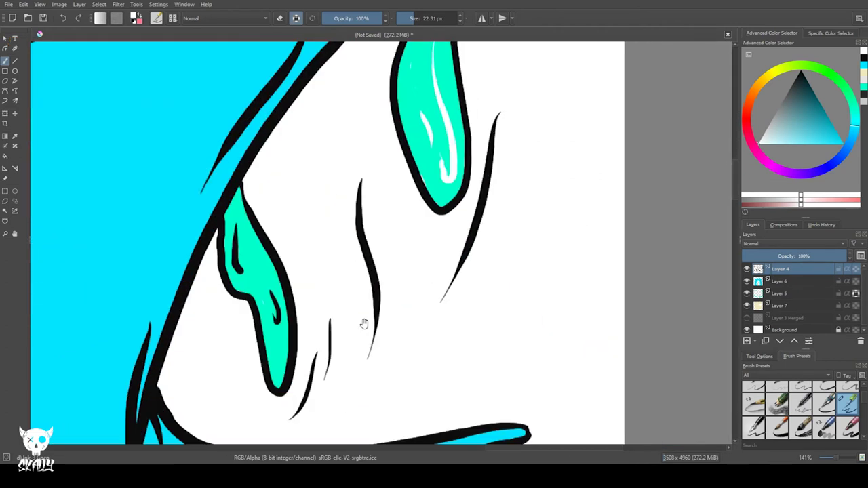
Recolor the accent lines in the small drip below the upper-right spike and in the pointed right-side drip white
drag(364, 323, 466, 167)
drag(374, 136, 377, 167)
drag(339, 68, 343, 117)
drag(488, 414, 407, 71)
drag(444, 214, 434, 260)
drag(412, 313, 403, 394)
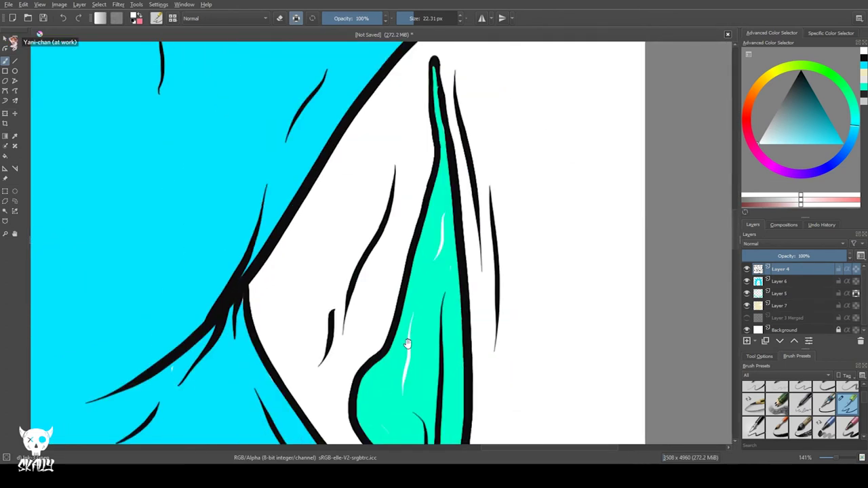
drag(408, 343, 386, 202)
drag(412, 329, 424, 184)
mouse_move(393, 272)
mouse_down()
mouse_move(408, 331)
mouse_move(317, 221)
mouse_up()
mouse_move(183, 271)
mouse_down()
mouse_move(229, 147)
mouse_move(322, 106)
mouse_up()
mouse_move(441, 337)
mouse_down()
mouse_move(482, 269)
mouse_move(430, 396)
mouse_up()
Repair the outline at the top of the large lower-right drip on Layer 4 with an 11.60 px black brush
click(780, 293)
click(297, 18)
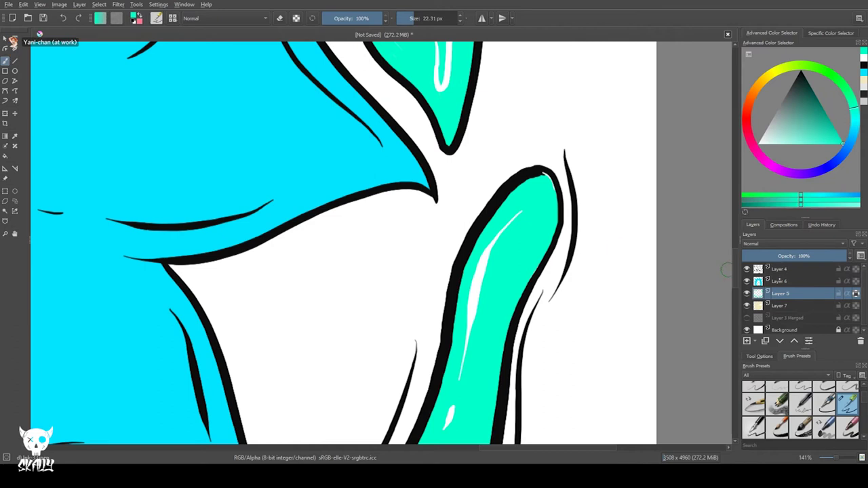
key(Page_Up)
key(Page_Up)
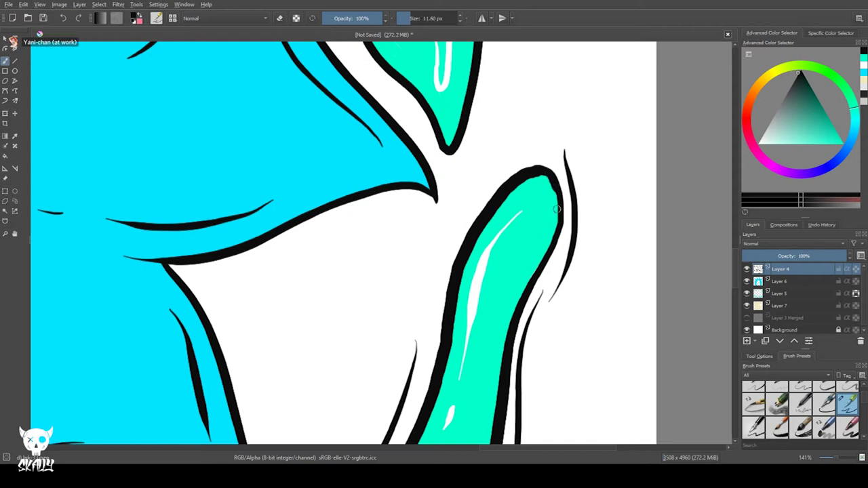
Select Layer 6, lock its alpha and paint white highlights along the hair spikes with a 70.33 px brush
scroll(386, 432, down, 5)
mouse_move(309, 322)
mouse_down()
mouse_move(341, 223)
mouse_move(425, 299)
mouse_up()
click(796, 282)
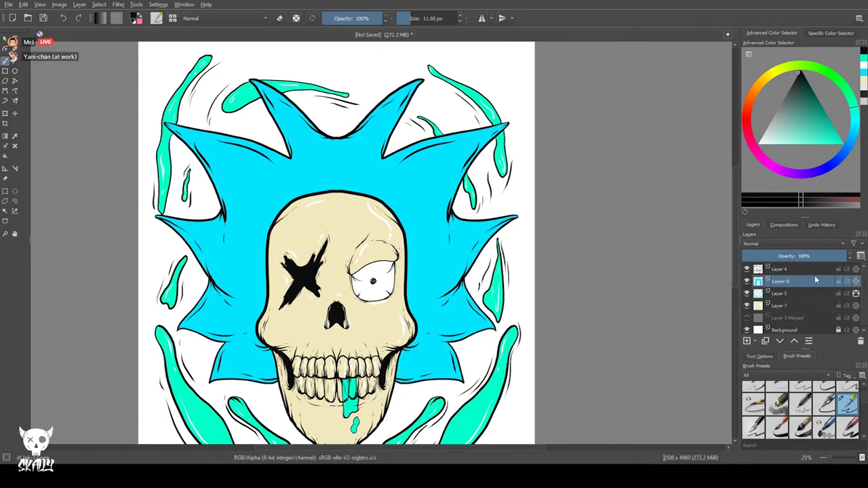
click(854, 282)
key(x)
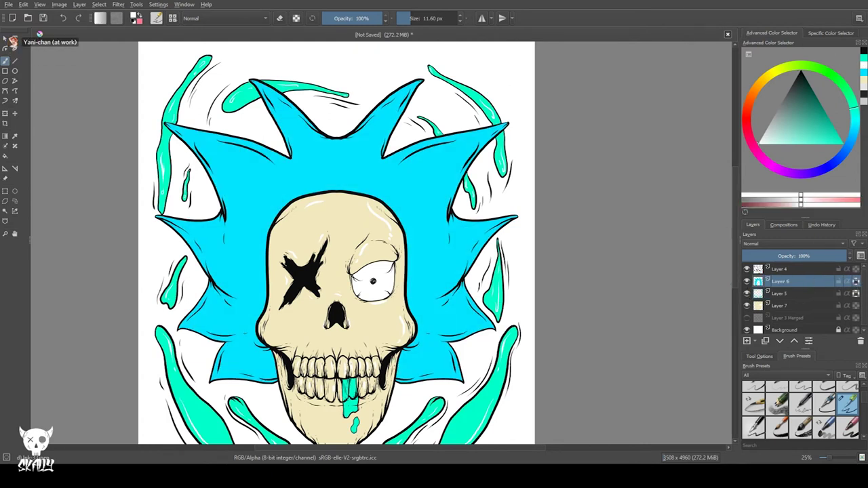
drag(259, 178, 260, 178)
drag(293, 141, 255, 83)
drag(224, 175, 170, 126)
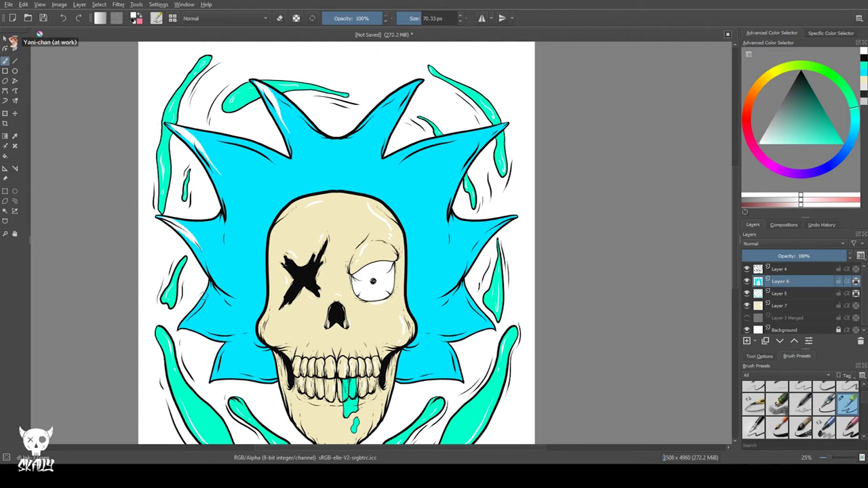
drag(364, 130, 404, 88)
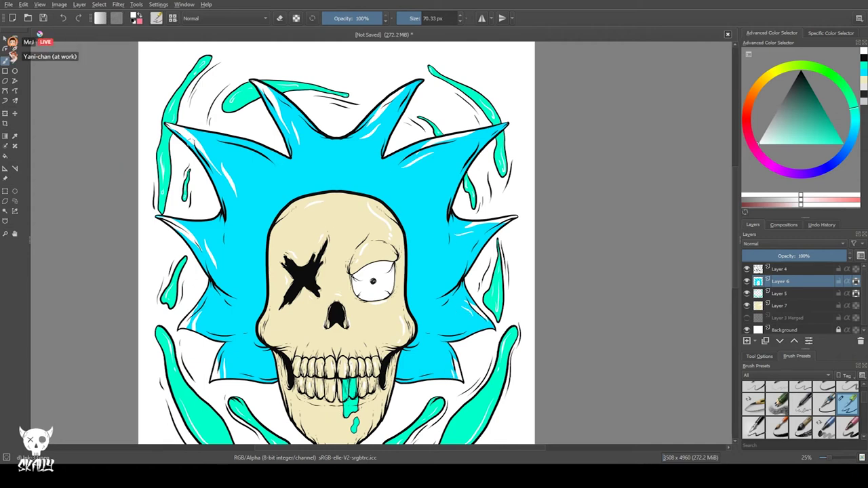
Select Layer 5, undo the last stroke and paint white highlights on the tall upper-left drip
key(Page_Down)
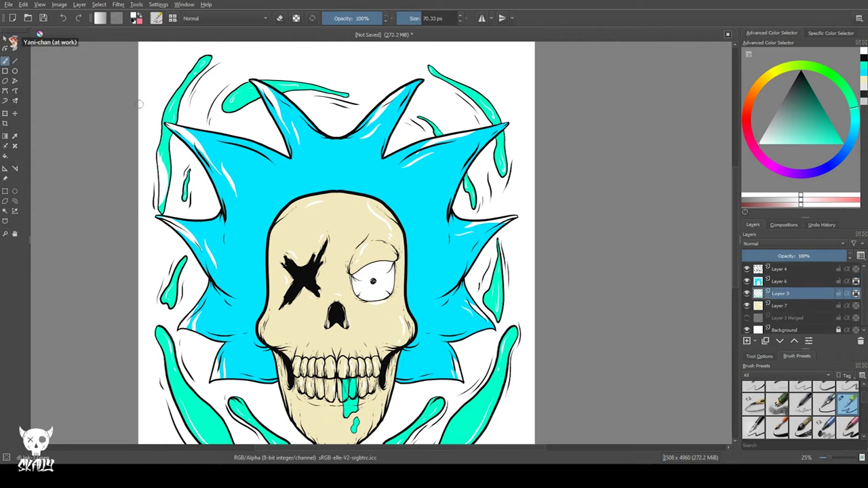
key(ctrl+z)
drag(163, 153, 161, 203)
drag(179, 94, 170, 115)
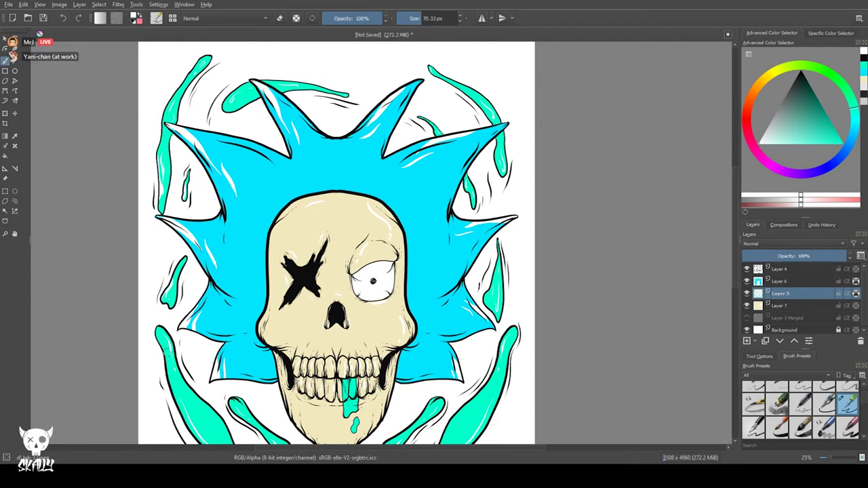
Try a broad white highlight on the large lower-left drip and undo it
scroll(202, 273, down, 5)
scroll(201, 273, down, 1)
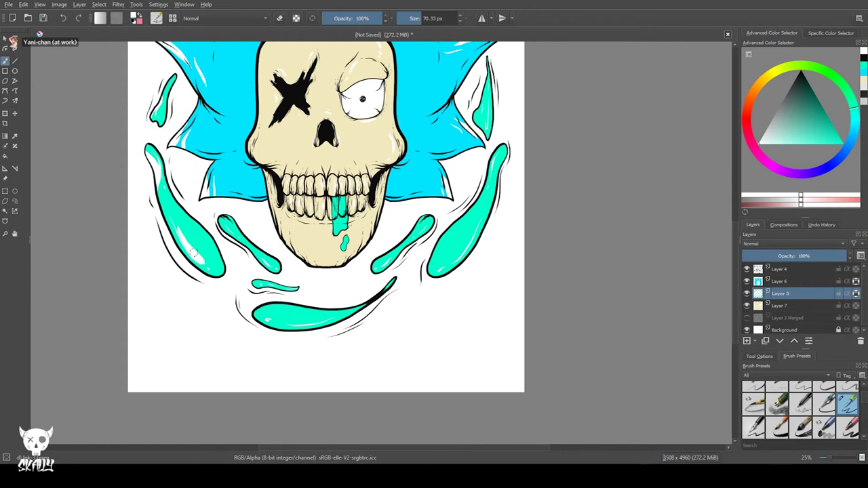
key(ctrl+z)
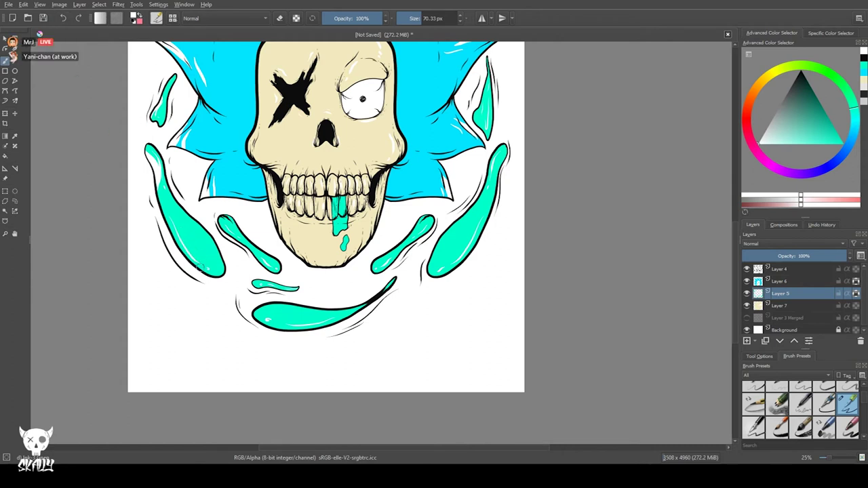
Paint small white highlights on the large lower-left drip and the drip beneath the chin with the 70.33 px brush
click(209, 267)
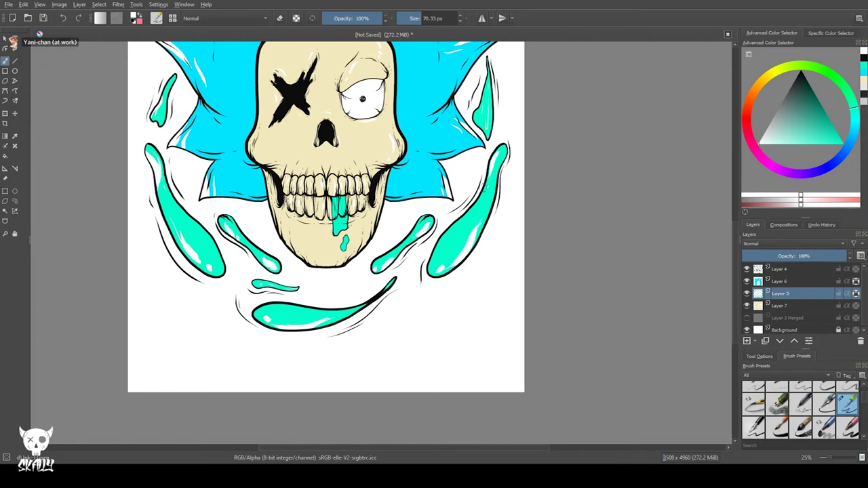
scroll(475, 122, up, 5)
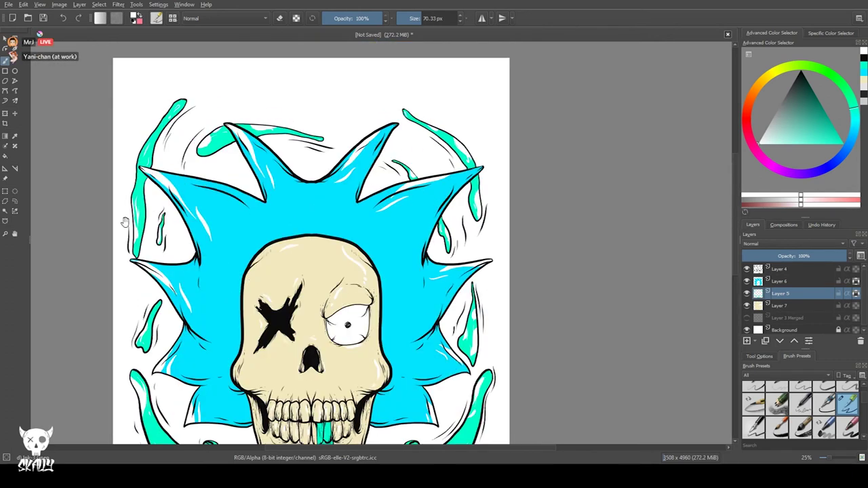
drag(162, 262, 195, 94)
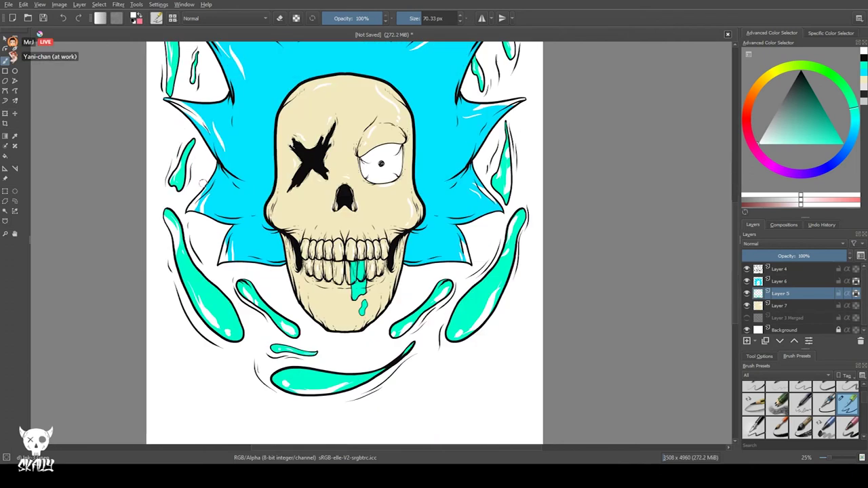
Select Layer 7, choose a darker tan than the bone color and switch to the Screentones Regular brush
scroll(203, 182, down, 2)
scroll(280, 227, up, 1)
scroll(280, 227, up, 2)
drag(281, 227, 354, 307)
click(804, 308)
click(864, 82)
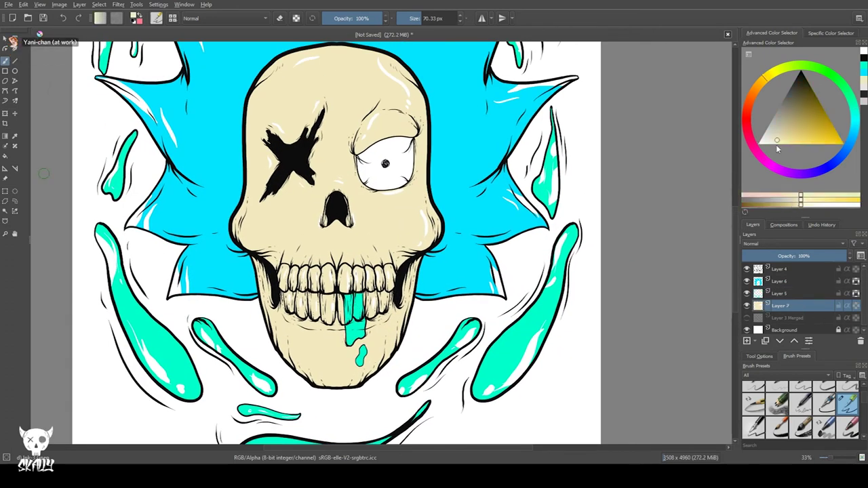
click(788, 124)
scroll(274, 320, up, 3)
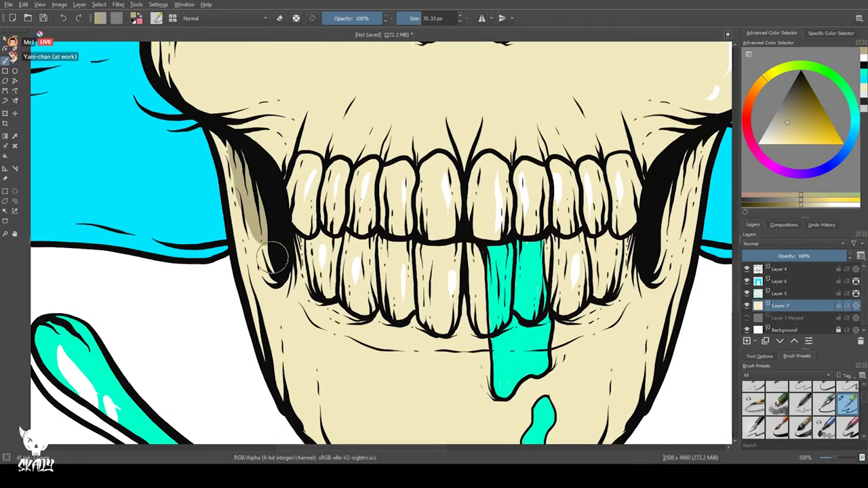
scroll(799, 410, down, 10)
click(753, 405)
Try dotted shading on one side of the jaw and beneath the lower teeth at 62.43 px, then undo both strokes
mouse_move(273, 269)
mouse_down()
mouse_move(249, 171)
mouse_move(225, 141)
mouse_up()
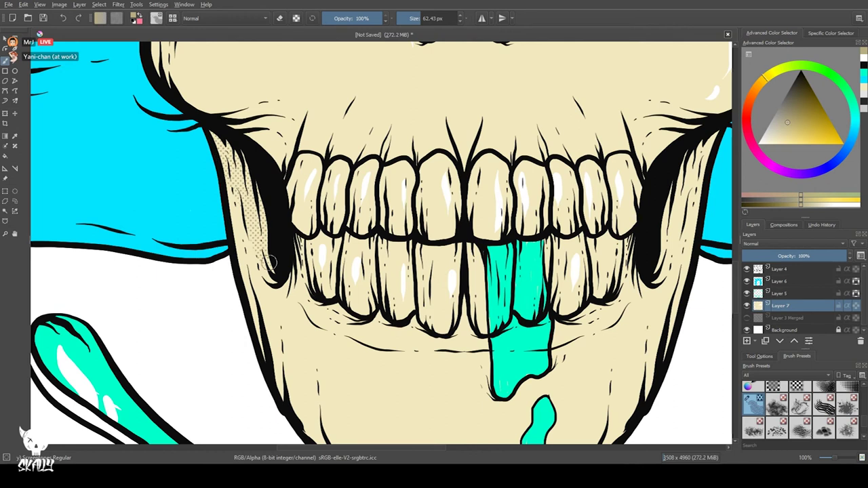
mouse_move(302, 272)
mouse_down()
mouse_move(332, 315)
mouse_move(429, 338)
mouse_move(473, 331)
mouse_up()
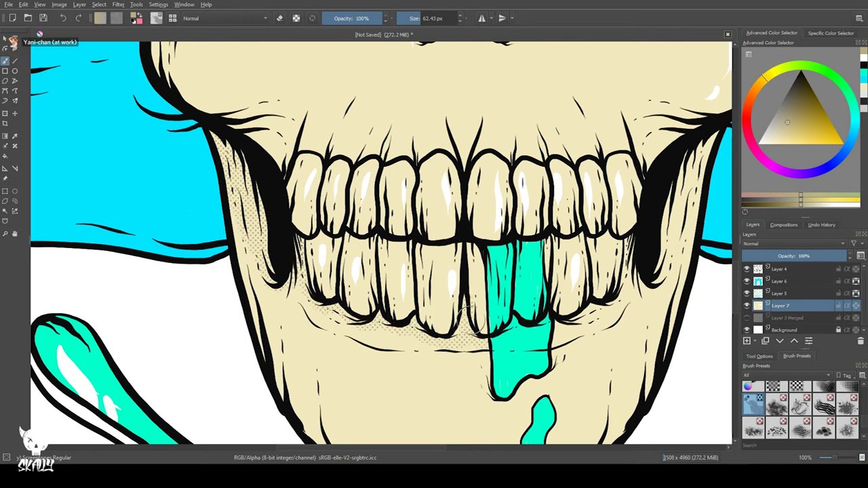
click(63, 19)
click(63, 18)
Enable horizontal mirroring and add tan dotted shading along both jaw sides and beneath the lower teeth with a smaller brush
click(482, 19)
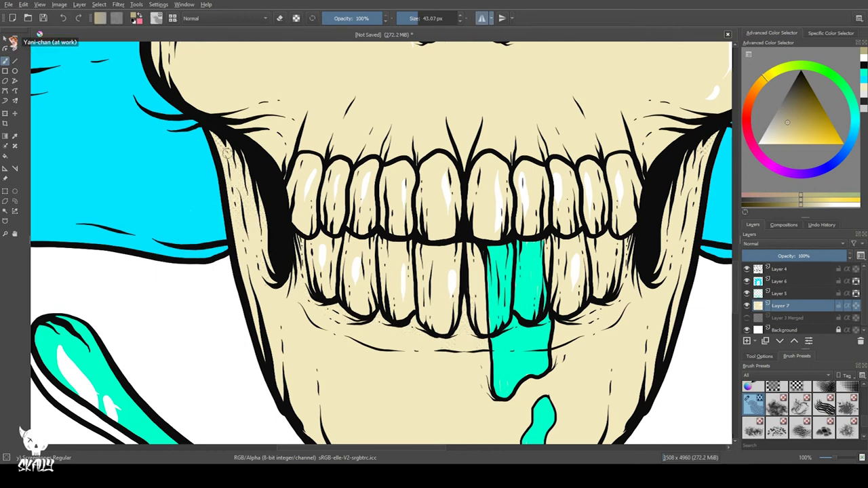
drag(229, 150, 265, 220)
key(bracketleft)
mouse_move(301, 298)
mouse_down()
mouse_move(363, 332)
mouse_move(465, 332)
mouse_up()
key(bracketleft)
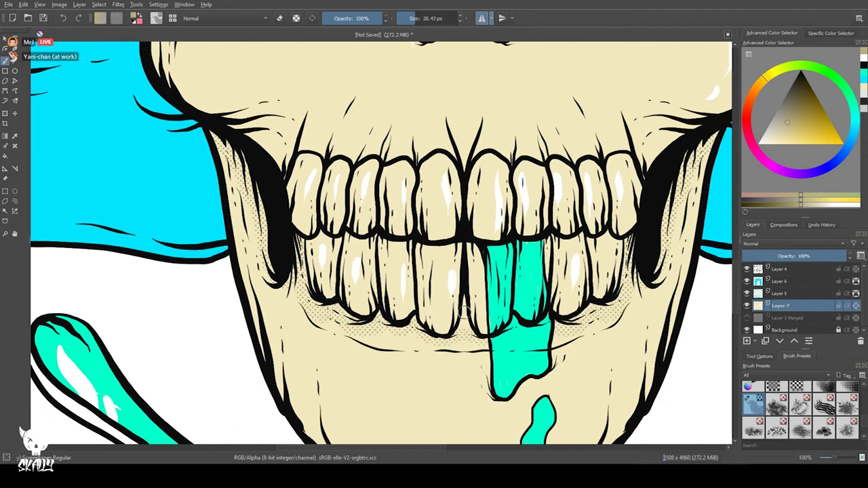
key(bracketright)
drag(229, 167, 244, 277)
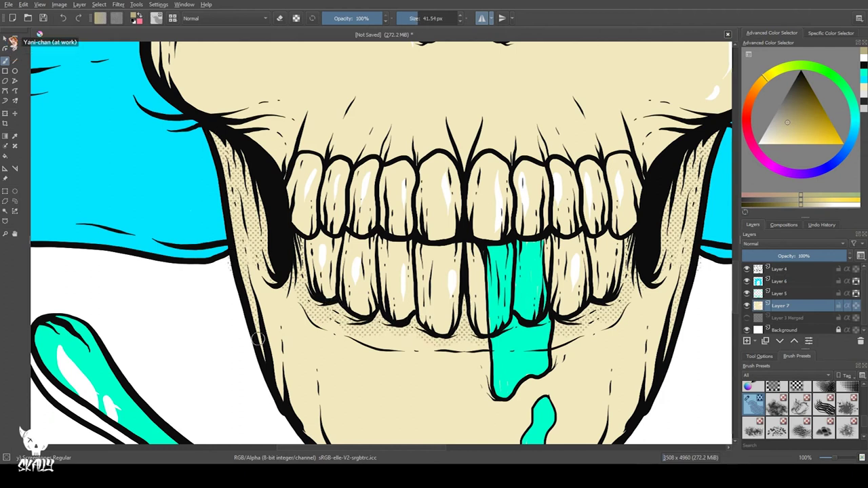
Undo the last stroke, lock Layer 7's alpha and shade the jaw edges, teeth and cheekbones with 41.54 px tan dots
click(63, 18)
click(855, 306)
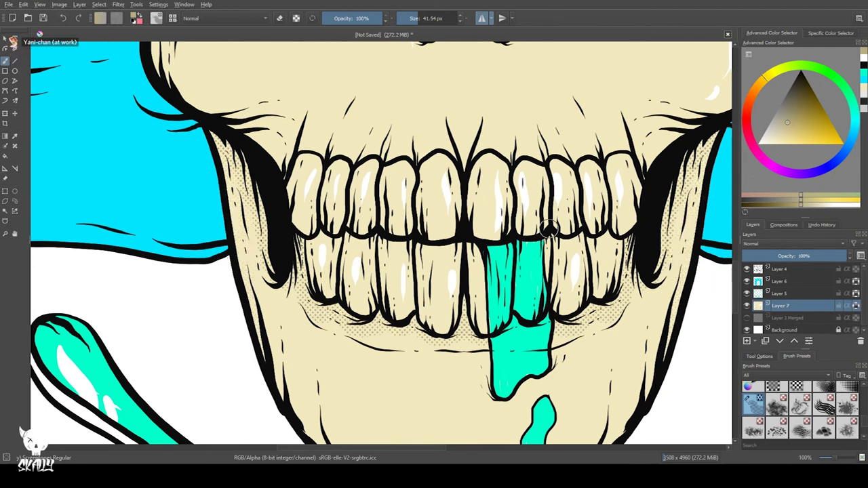
drag(227, 158, 247, 288)
drag(360, 335, 440, 346)
drag(331, 234, 453, 246)
drag(376, 206, 431, 312)
mouse_move(317, 239)
mouse_down()
mouse_move(329, 248)
mouse_move(345, 233)
mouse_move(244, 201)
mouse_move(210, 133)
mouse_move(224, 109)
mouse_up()
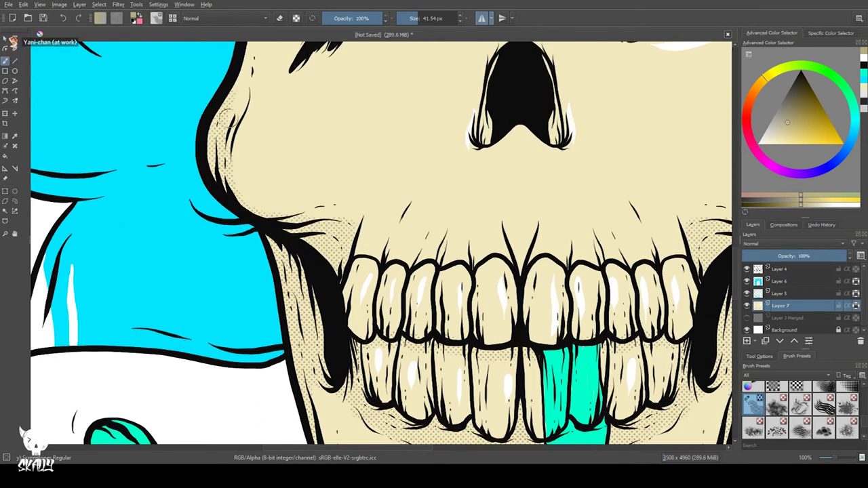
Add tan dotted shading around the base of the nose cavity and undo the mirrored stroke beside the X-shaped eye
drag(231, 184, 151, 300)
mouse_move(424, 246)
mouse_down()
mouse_move(448, 236)
mouse_move(422, 252)
mouse_up()
drag(387, 192, 380, 193)
drag(404, 233, 404, 259)
mouse_move(316, 95)
mouse_down()
mouse_move(398, 166)
mouse_move(367, 198)
mouse_up()
key(ctrl+z)
Shade around the edges of the X-shaped eye with the 26.31 px tan screentone brush, without mirroring
drag(401, 176, 435, 204)
drag(460, 58, 459, 146)
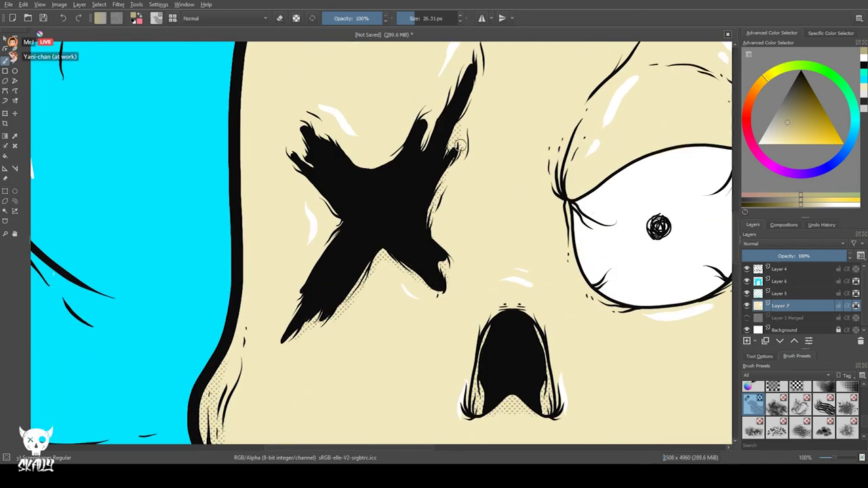
mouse_move(400, 147)
mouse_down()
mouse_move(300, 140)
mouse_move(334, 204)
mouse_up()
drag(301, 287, 299, 308)
mouse_move(251, 328)
mouse_down()
mouse_move(290, 375)
mouse_move(345, 269)
mouse_up()
drag(322, 280, 308, 337)
Add tan dotted shading around the open eye's corners, its lower rim and the brow crease at 26.31 px
drag(648, 98, 398, 194)
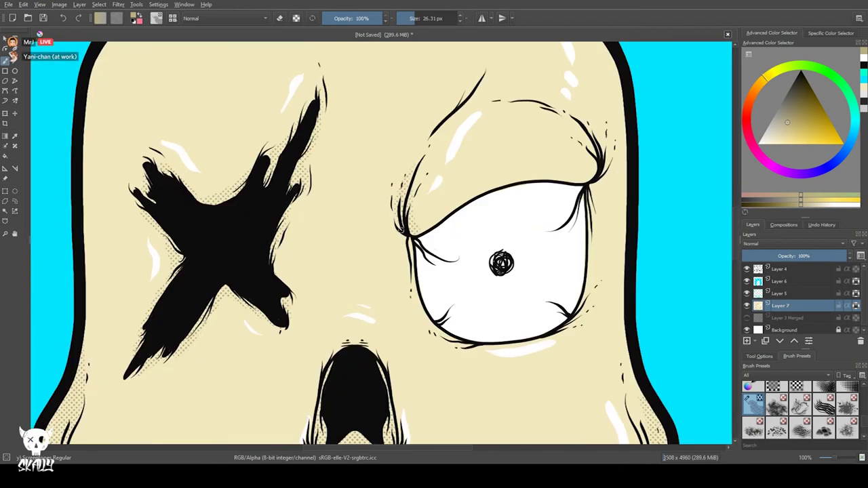
drag(577, 320, 568, 328)
drag(422, 306, 434, 331)
mouse_move(462, 98)
mouse_down()
mouse_move(455, 233)
mouse_move(427, 261)
mouse_up()
Shade both temple creases at the top of the skull with tan dots
drag(566, 146, 531, 104)
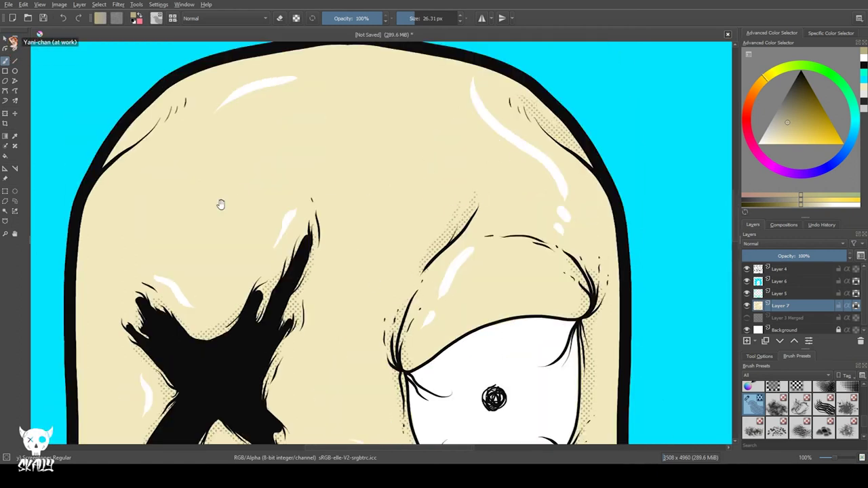
drag(329, 185, 518, 256)
mouse_move(295, 226)
mouse_down()
mouse_move(339, 197)
mouse_move(268, 220)
mouse_up()
scroll(222, 401, down, 1)
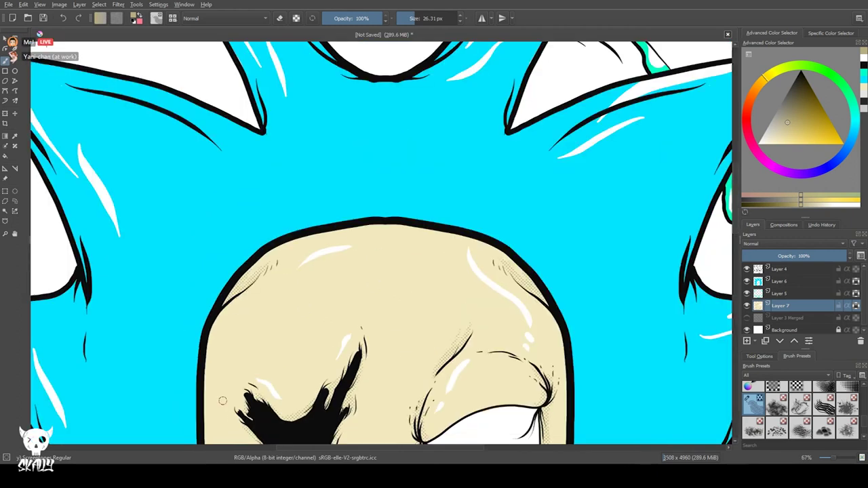
scroll(331, 312, down, 2)
drag(377, 282, 431, 85)
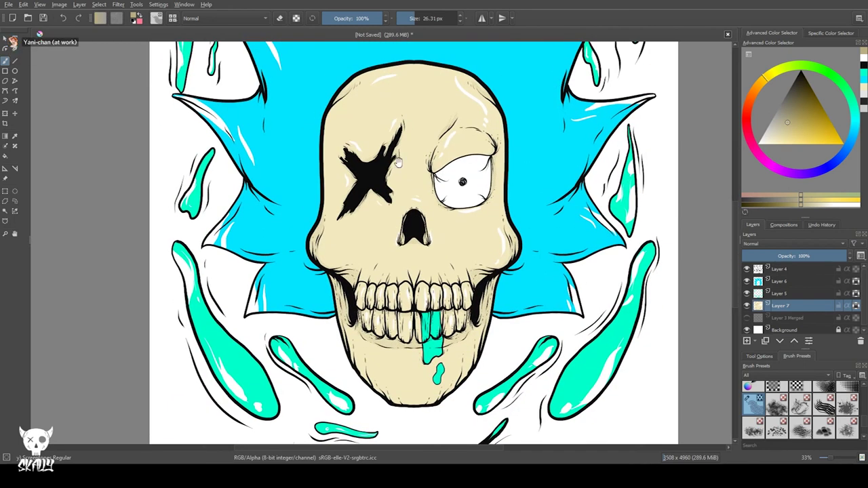
click(779, 294)
click(746, 294)
click(747, 293)
click(863, 59)
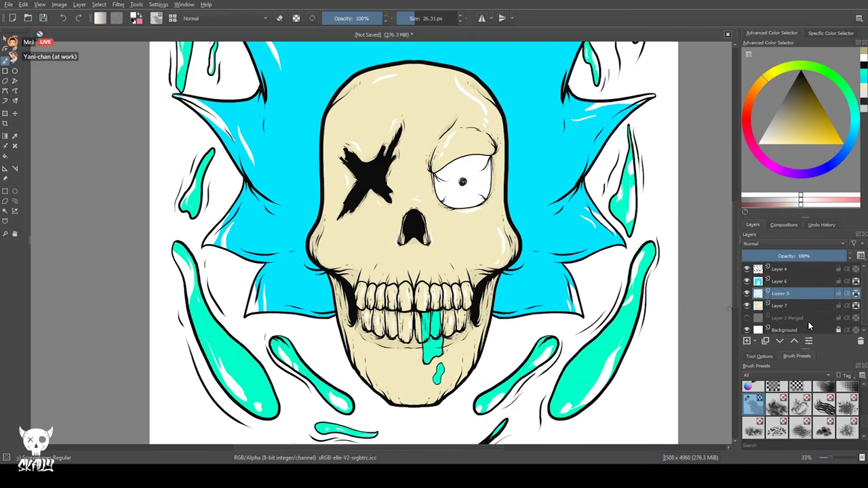
Select Layer 6, choose a darker cyan and add mirrored dotted shading to the lower hair beside the jaw at 93.30 px
click(792, 281)
click(864, 79)
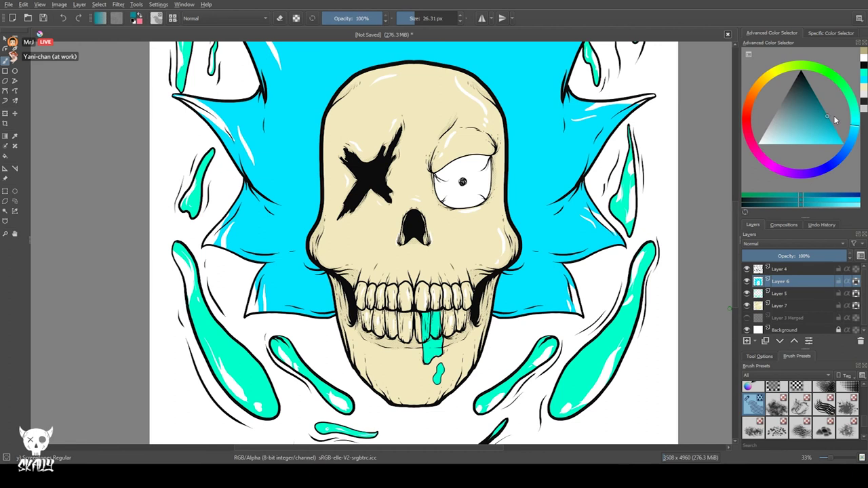
click(422, 19)
drag(339, 88, 316, 123)
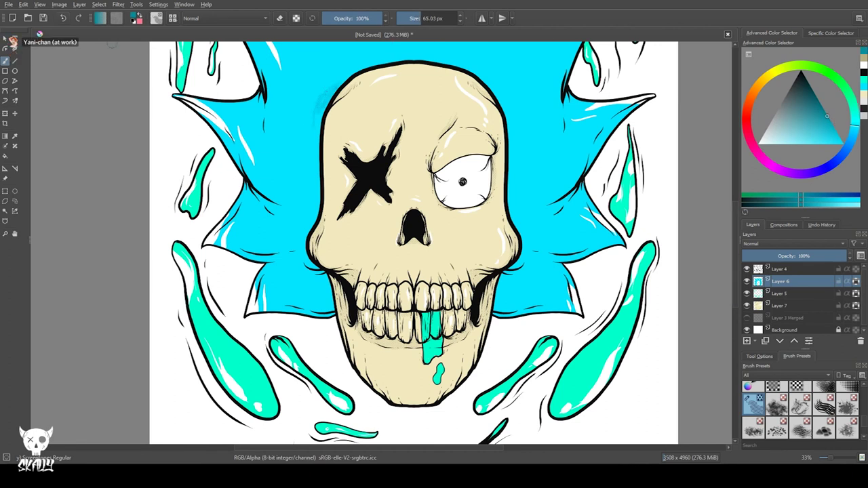
drag(227, 184, 273, 203)
drag(279, 263, 263, 268)
drag(329, 309, 319, 282)
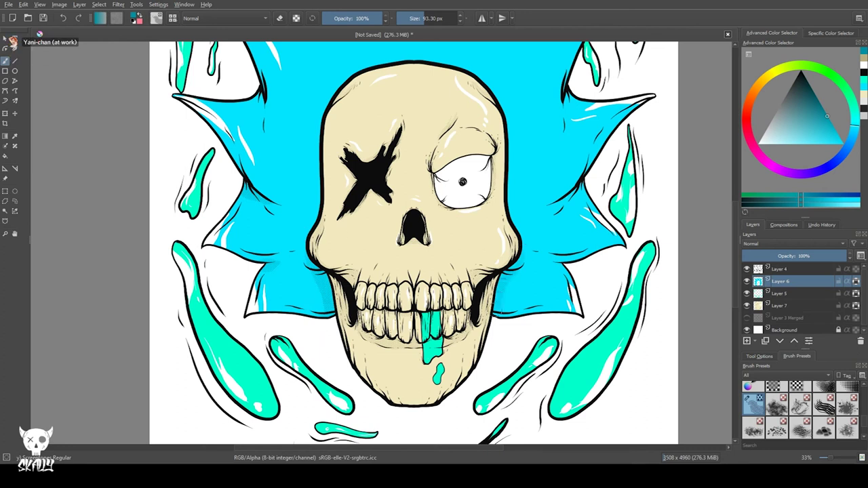
Add mirrored darker-cyan dotted shading to the hair around the skull's outline and in the notches between the spikes
drag(237, 95, 301, 171)
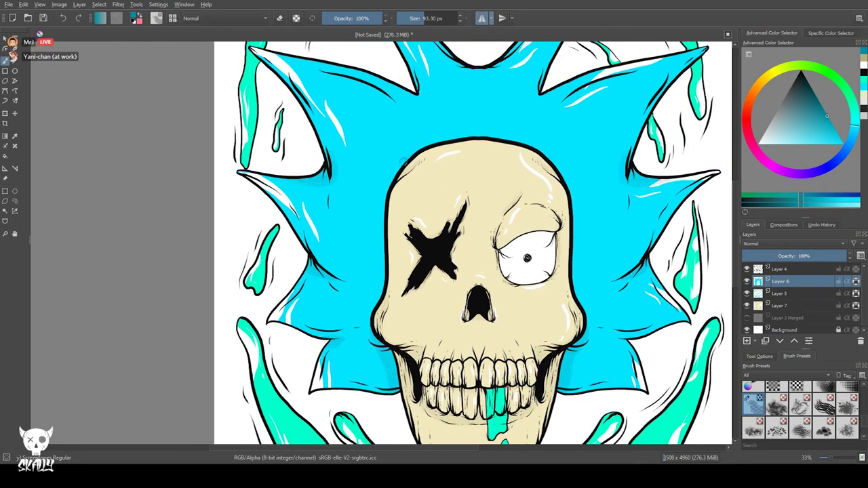
drag(403, 162, 382, 291)
drag(460, 88, 422, 149)
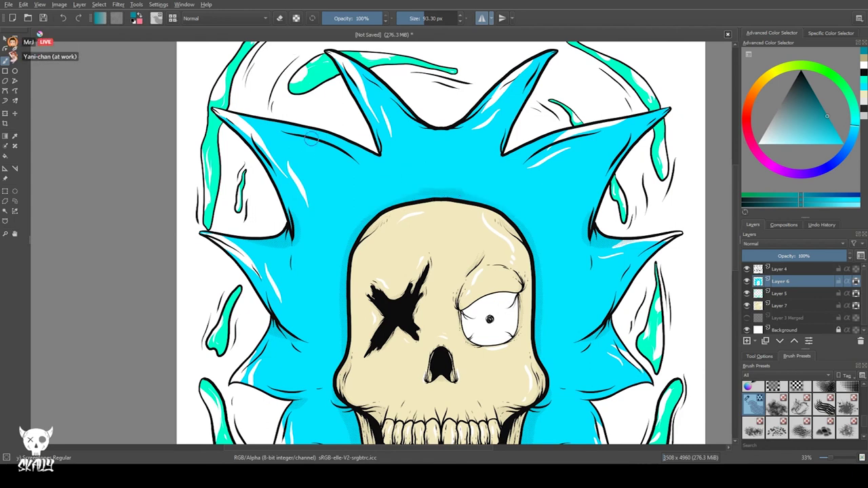
drag(406, 189, 433, 190)
drag(399, 109, 415, 127)
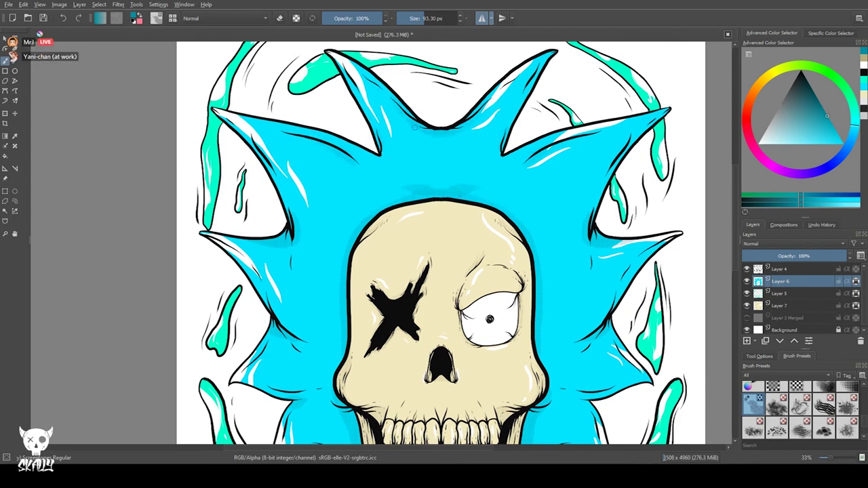
drag(306, 237, 349, 162)
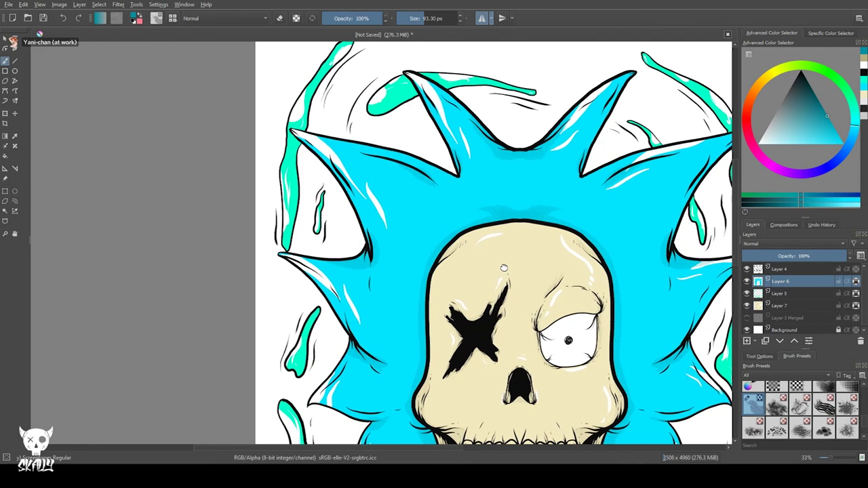
Select Layer 5 and paint white highlights on the drip hanging from the teeth with a solid 45.08 px brush
click(785, 294)
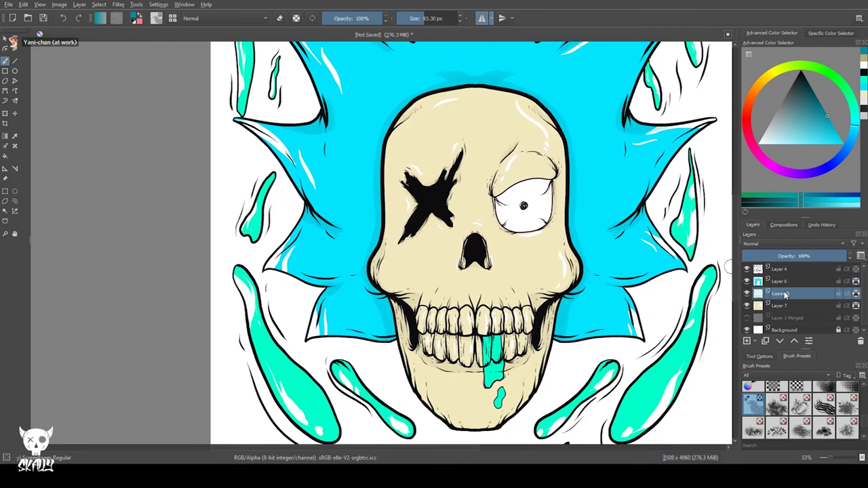
click(862, 65)
scroll(841, 407, up, 10)
click(849, 406)
mouse_move(498, 352)
mouse_down()
mouse_move(495, 381)
mouse_move(485, 374)
mouse_up()
key(ctrl+z)
drag(500, 369, 499, 377)
drag(496, 341, 496, 353)
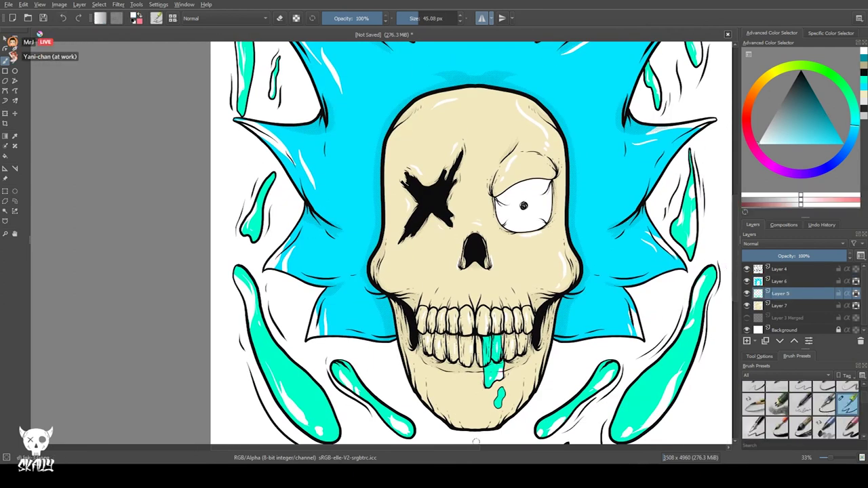
scroll(505, 254, down, 2)
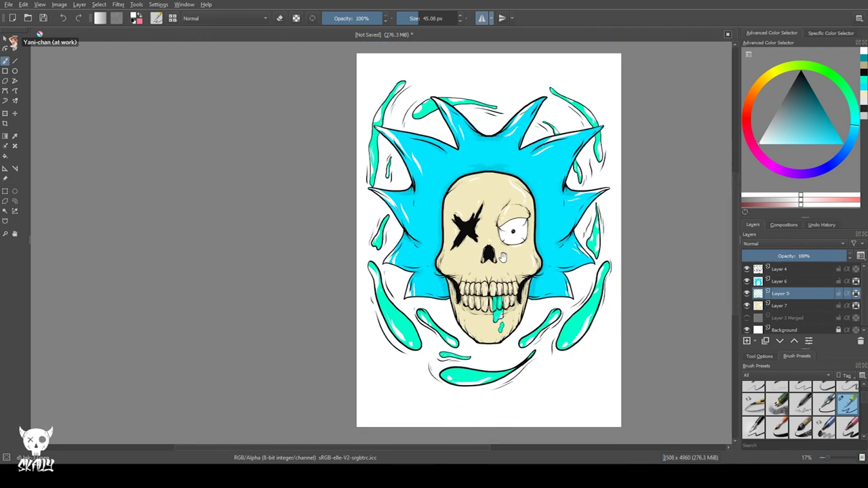
drag(503, 252, 435, 255)
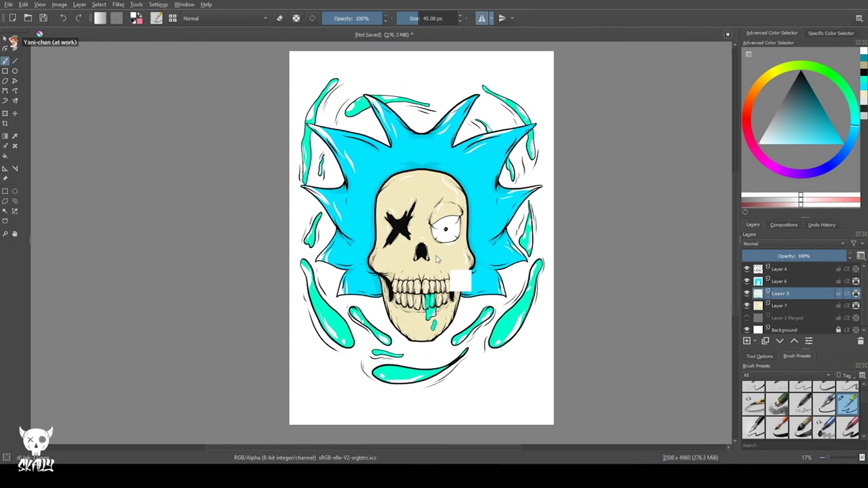